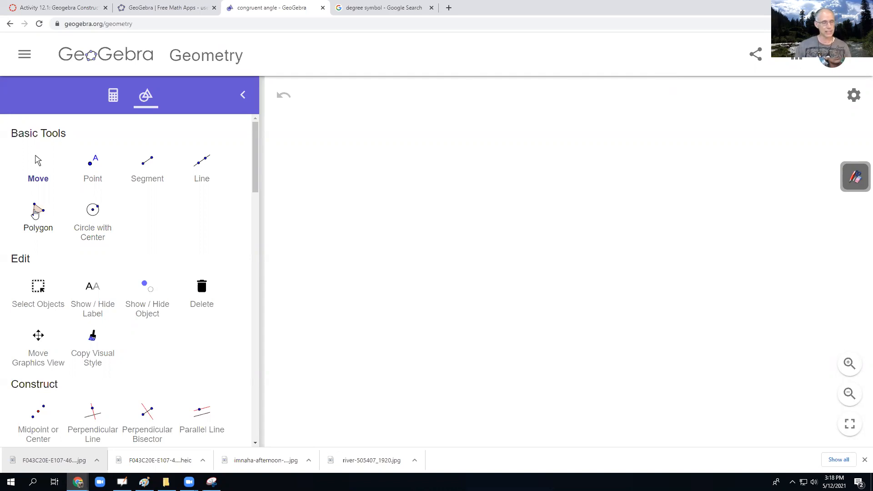
- Draw a scalene triangle in the upper part of the drawing area with the Polygon tool
{"action": "left_click", "coordinate": [36, 213]}
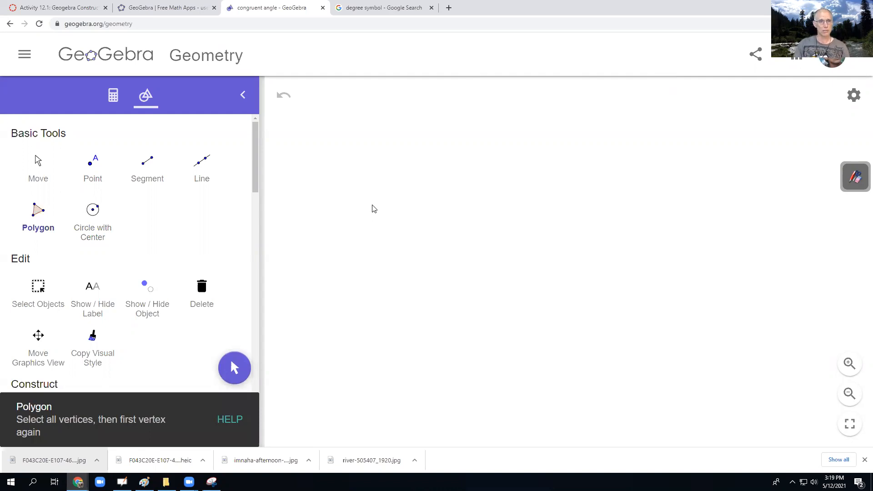
{"action": "left_click", "coordinate": [372, 175]}
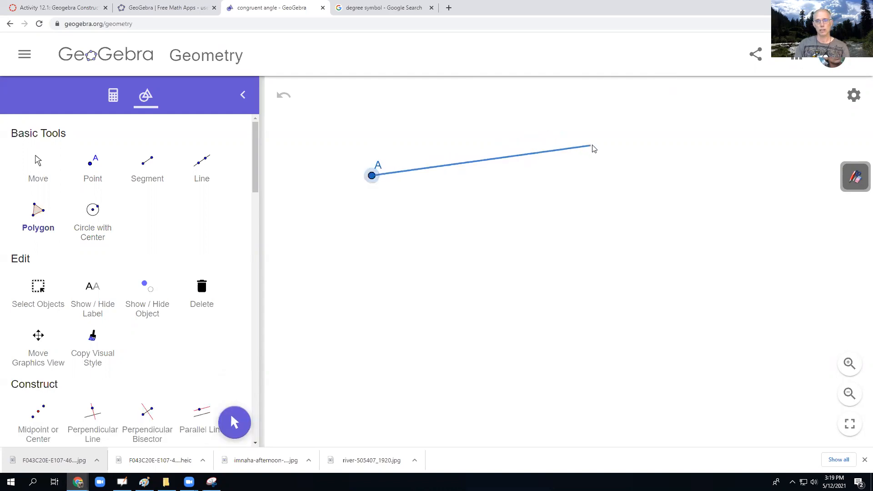
{"action": "left_click", "coordinate": [586, 112]}
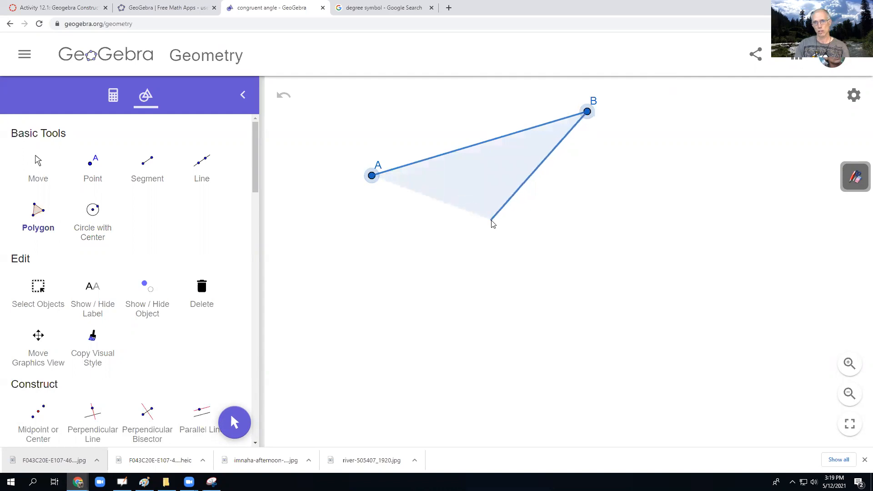
{"action": "left_click", "coordinate": [486, 222]}
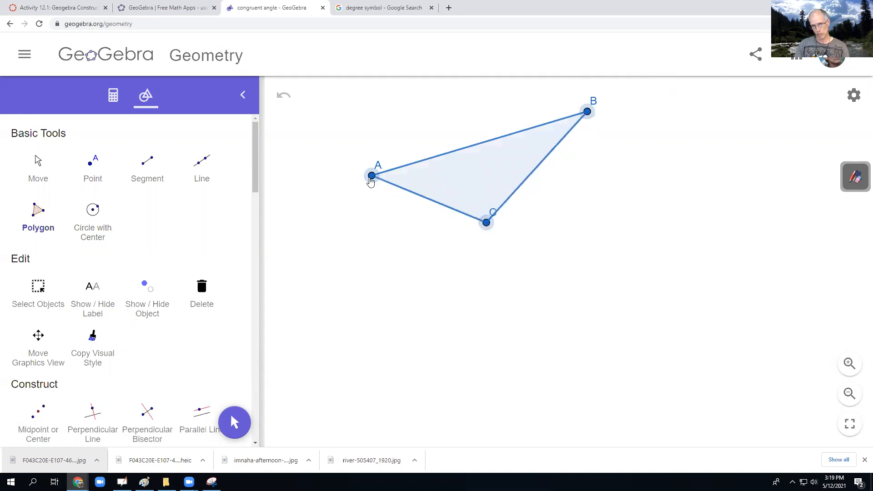
{"action": "left_click", "coordinate": [371, 177]}
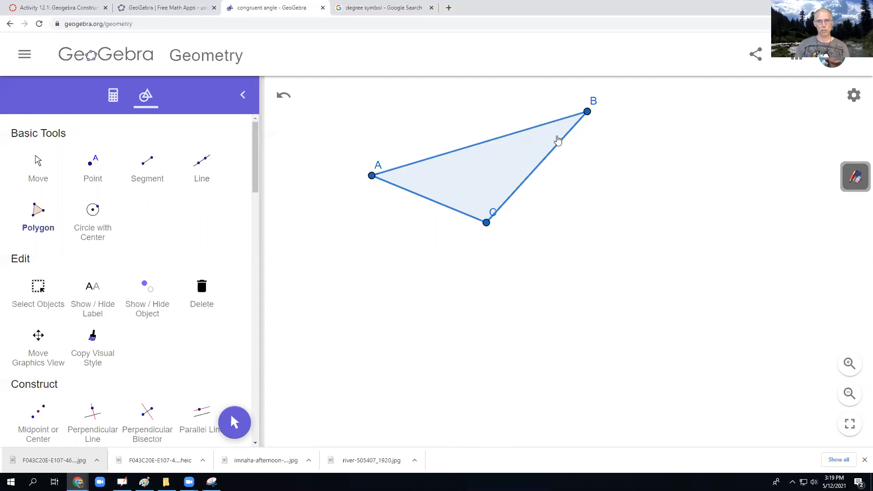
- Draw a horizontal line below the triangle through two widely spaced new points
{"action": "left_click", "coordinate": [200, 164]}
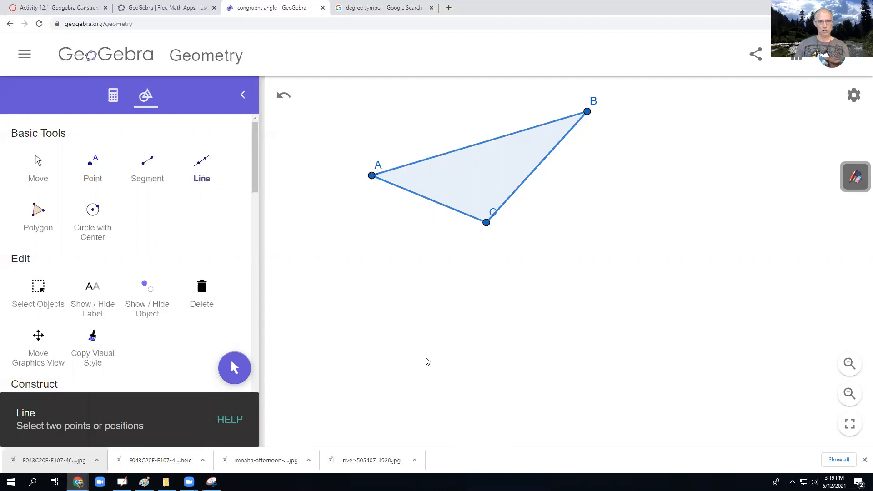
{"action": "left_click", "coordinate": [397, 337]}
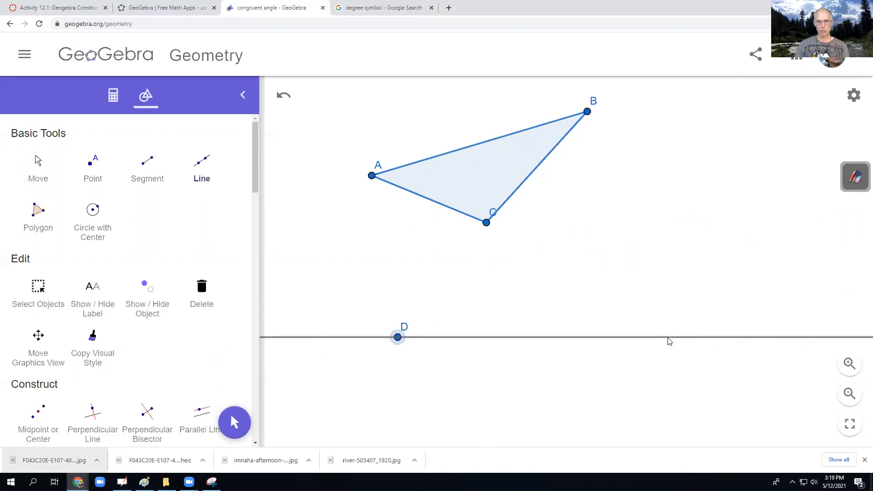
{"action": "left_click", "coordinate": [764, 337]}
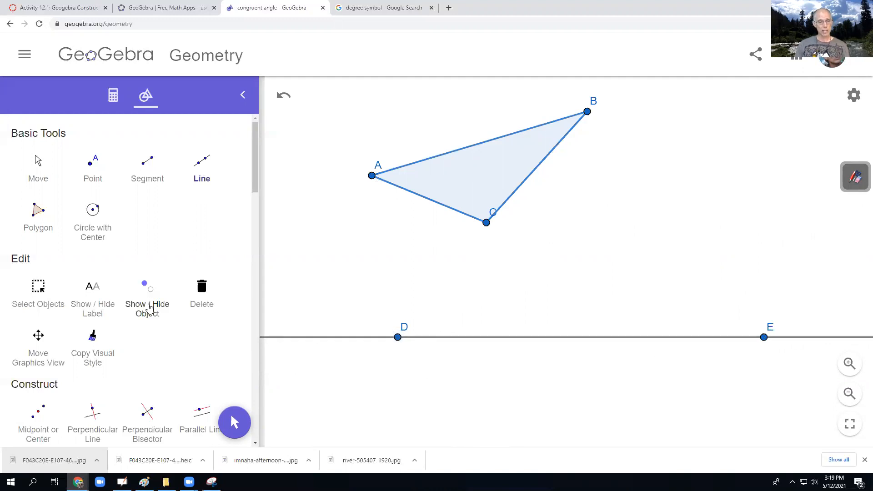
- Construct a Compass circle with radius AB centred on point D
{"action": "scroll", "coordinate": [149, 308], "scroll_direction": "down", "scroll_amount": 5}
{"action": "scroll", "coordinate": [149, 308], "scroll_direction": "down", "scroll_amount": 6}
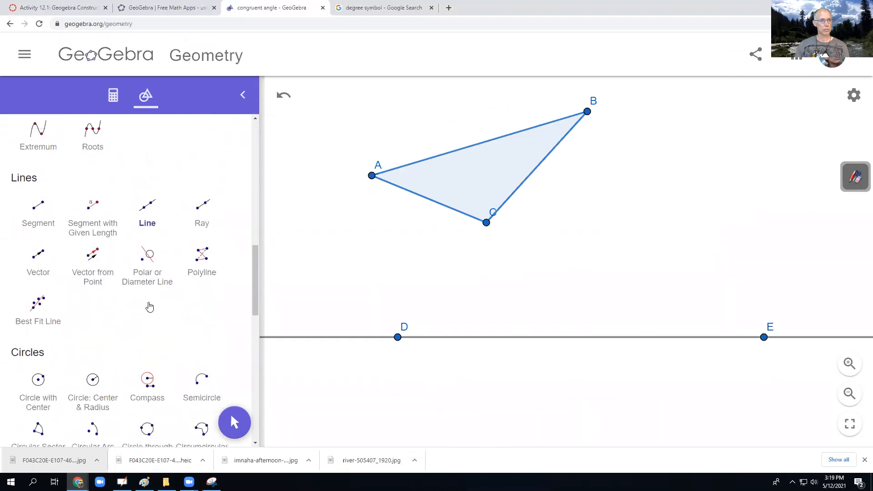
{"action": "scroll", "coordinate": [149, 308], "scroll_direction": "down", "scroll_amount": 2}
{"action": "left_click", "coordinate": [151, 282]}
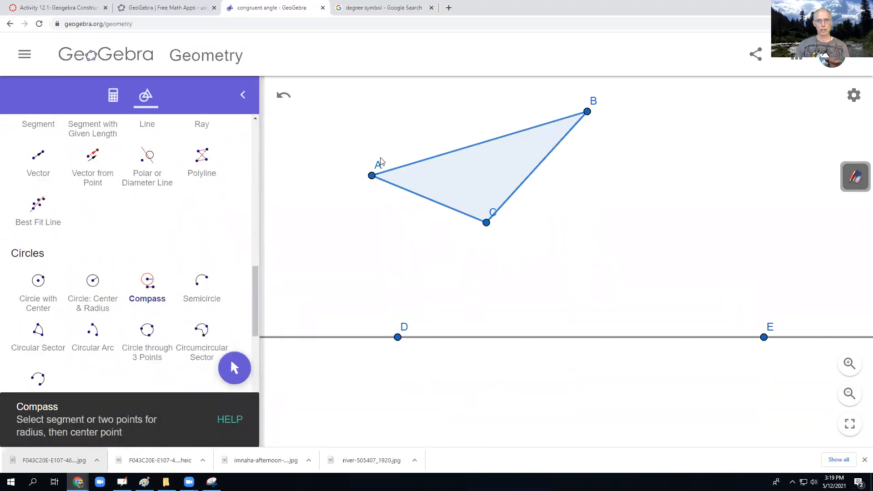
{"action": "left_click", "coordinate": [372, 176]}
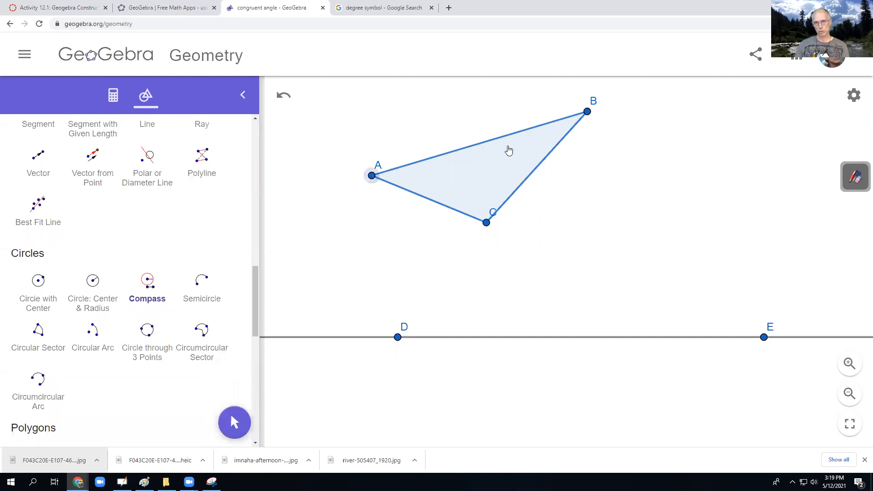
{"action": "left_click", "coordinate": [588, 113]}
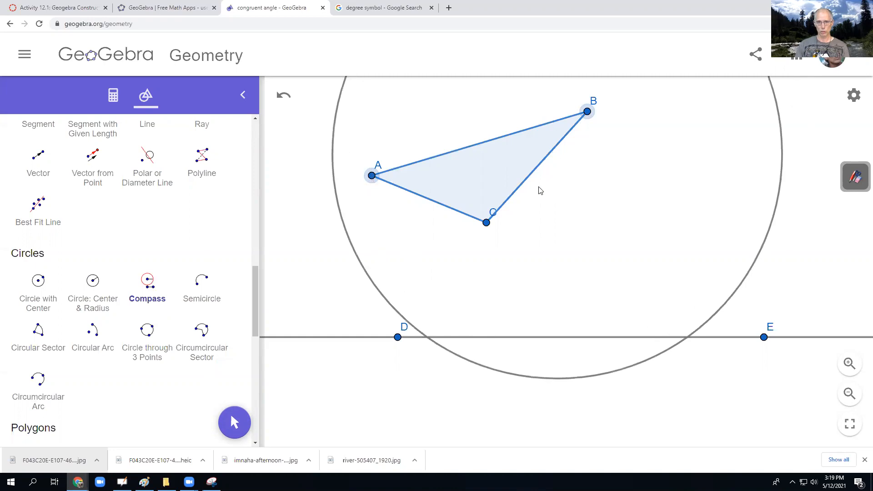
{"action": "left_click", "coordinate": [397, 338]}
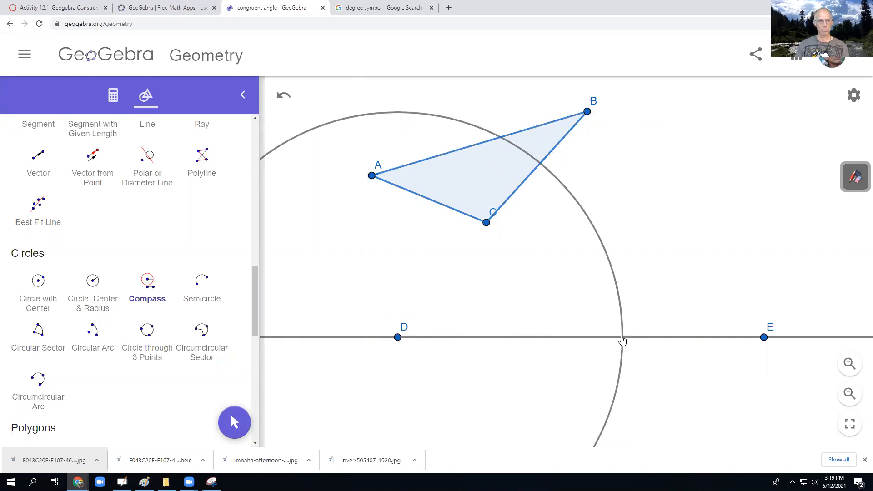
- Mark the intersection of the circle and the horizontal line between points D and E
{"action": "scroll", "coordinate": [189, 279], "scroll_direction": "up", "scroll_amount": 5}
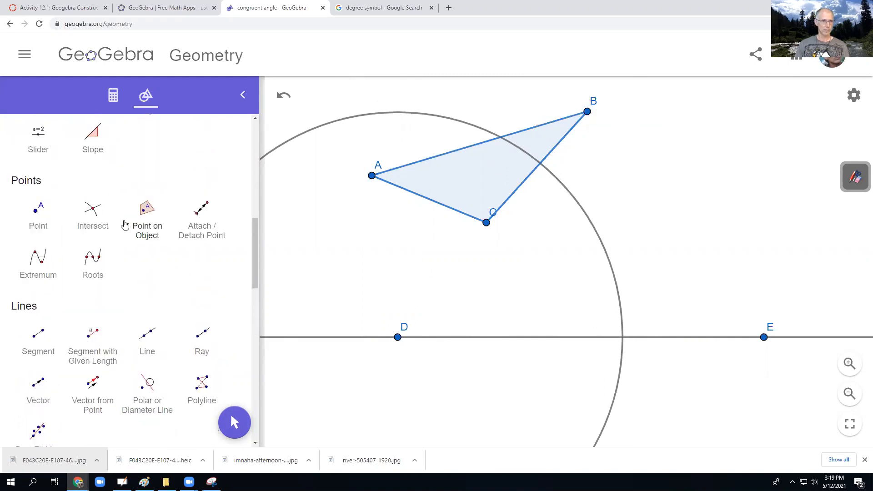
{"action": "left_click", "coordinate": [92, 213]}
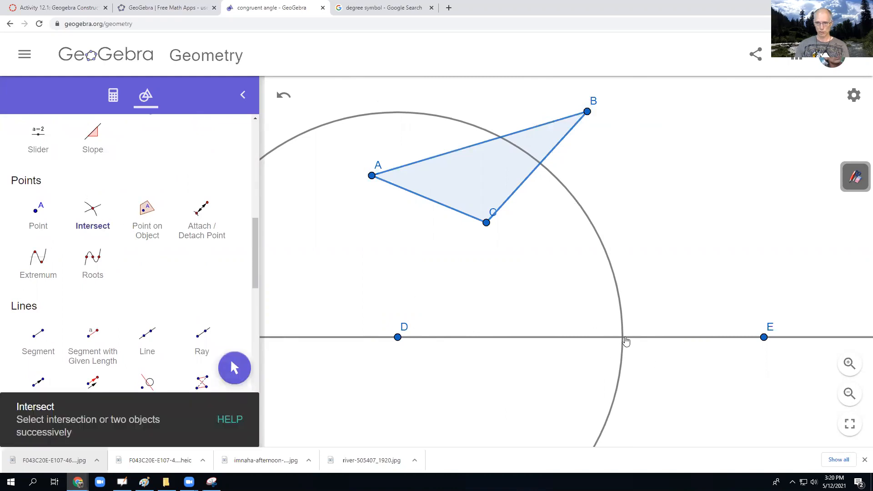
{"action": "left_click", "coordinate": [623, 339]}
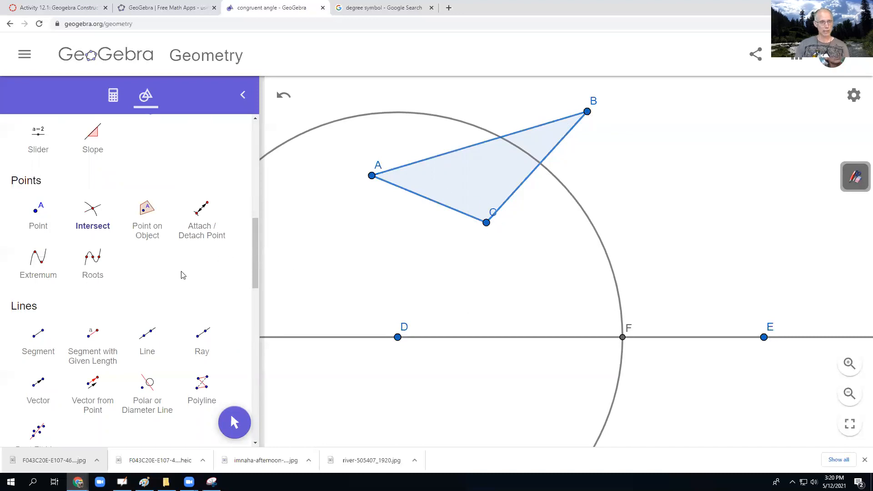
- Construct a second Compass circle centred on point D, with radius AC
{"action": "scroll", "coordinate": [181, 275], "scroll_direction": "down", "scroll_amount": 3}
{"action": "scroll", "coordinate": [181, 275], "scroll_direction": "down", "scroll_amount": 2}
{"action": "left_click", "coordinate": [147, 284]}
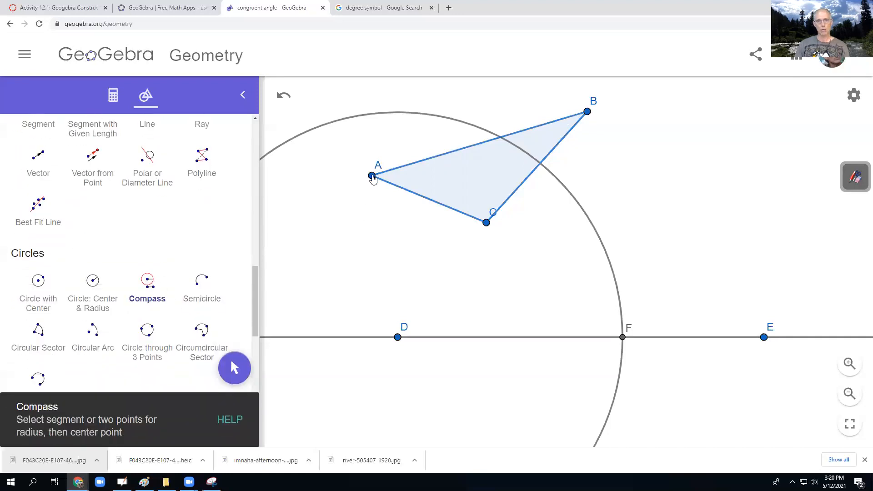
{"action": "left_click", "coordinate": [372, 176]}
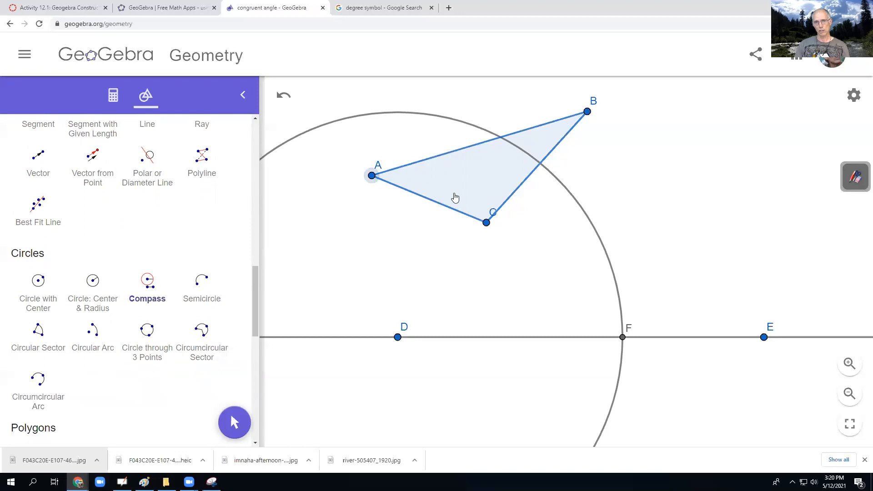
{"action": "left_click", "coordinate": [487, 222]}
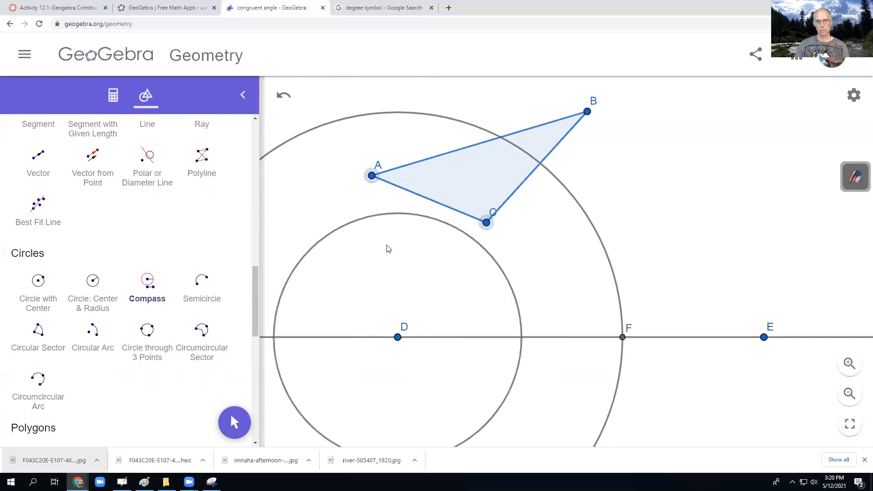
{"action": "left_click", "coordinate": [397, 338]}
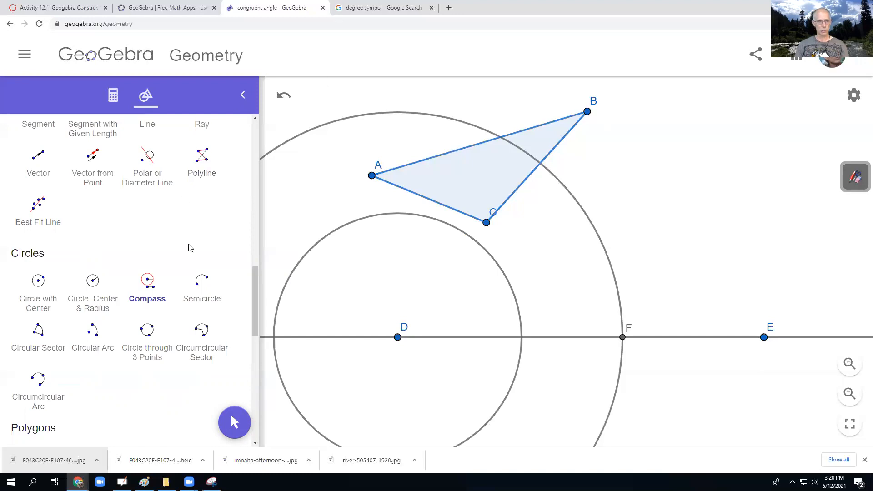
- Construct a Compass circle with radius BC centred on point F
{"action": "left_click", "coordinate": [587, 112]}
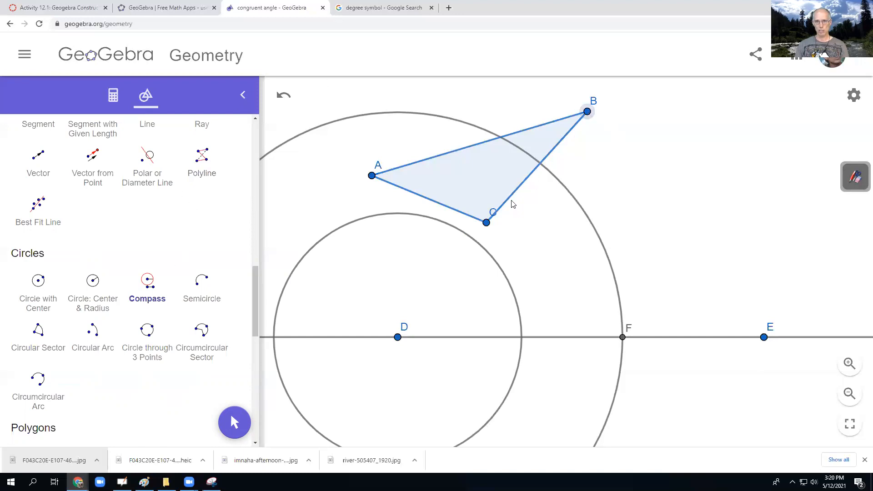
{"action": "left_click", "coordinate": [486, 222]}
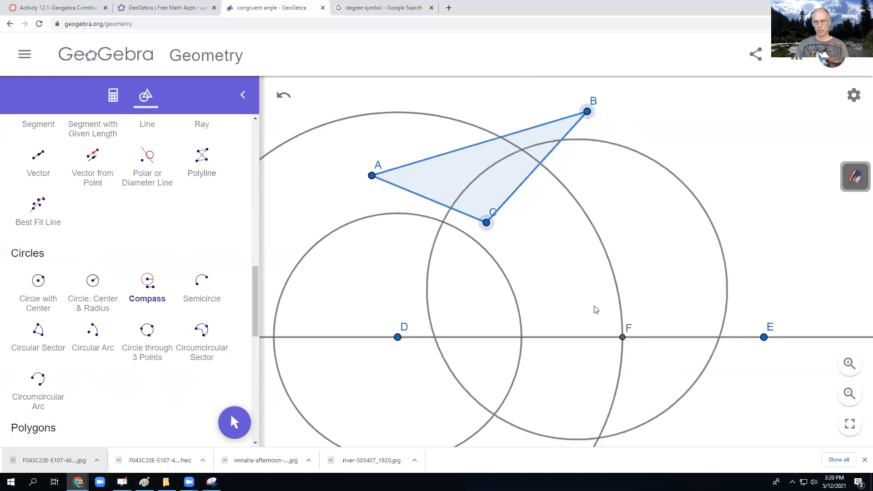
{"action": "left_click", "coordinate": [622, 338]}
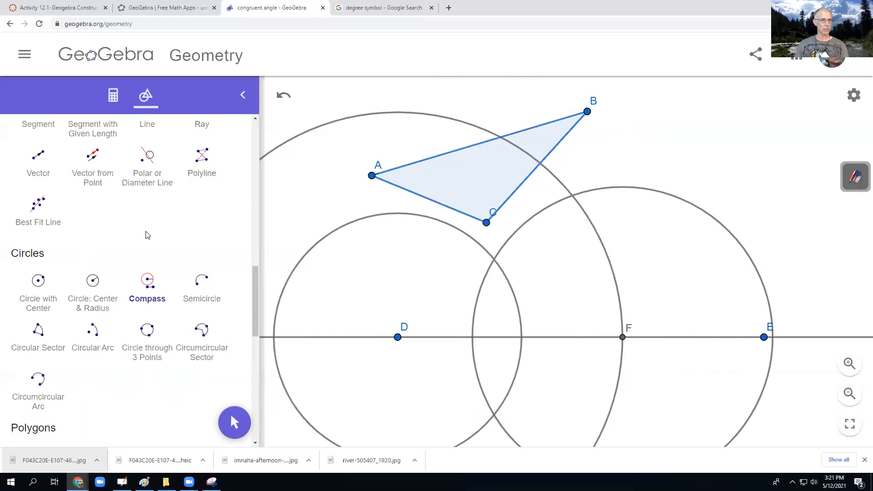
- Mark the lower intersection of the AC-radius circle around D and the circle around F, below the horizontal line
{"action": "scroll", "coordinate": [145, 233], "scroll_direction": "up", "scroll_amount": 2}
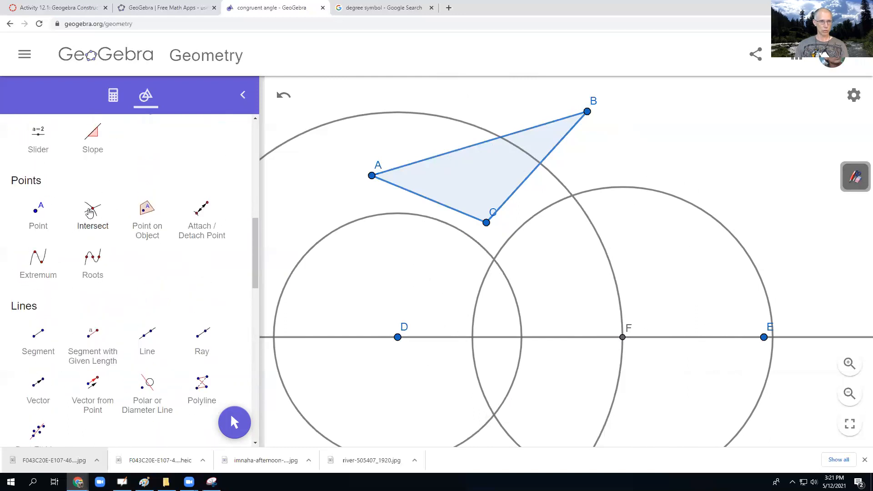
{"action": "left_click", "coordinate": [93, 213]}
{"action": "left_click", "coordinate": [494, 415]}
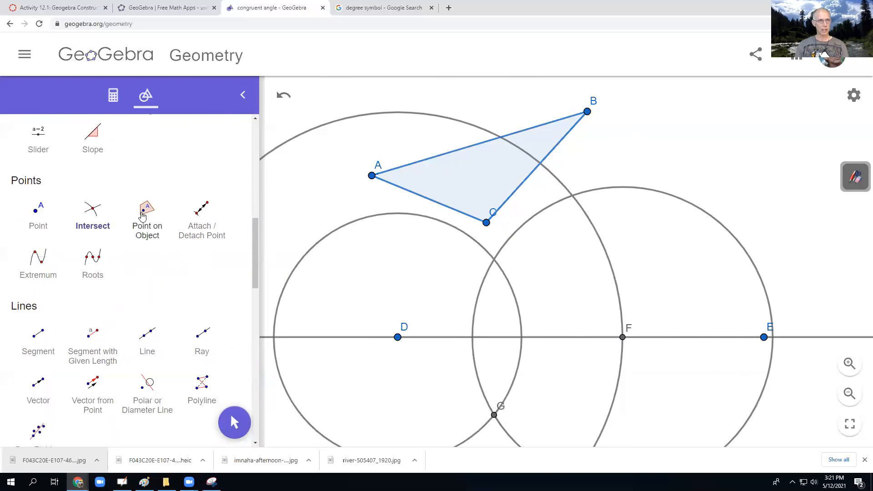
- Draw the triangle D, F, G with the Polygon tool and move the label of G below its point
{"action": "scroll", "coordinate": [144, 221], "scroll_direction": "up", "scroll_amount": 5}
{"action": "scroll", "coordinate": [145, 222], "scroll_direction": "up", "scroll_amount": 3}
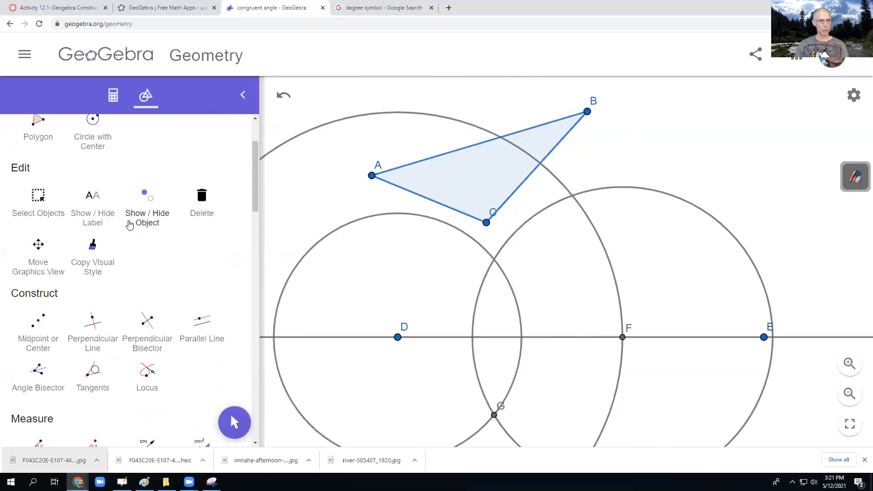
{"action": "left_click", "coordinate": [37, 211]}
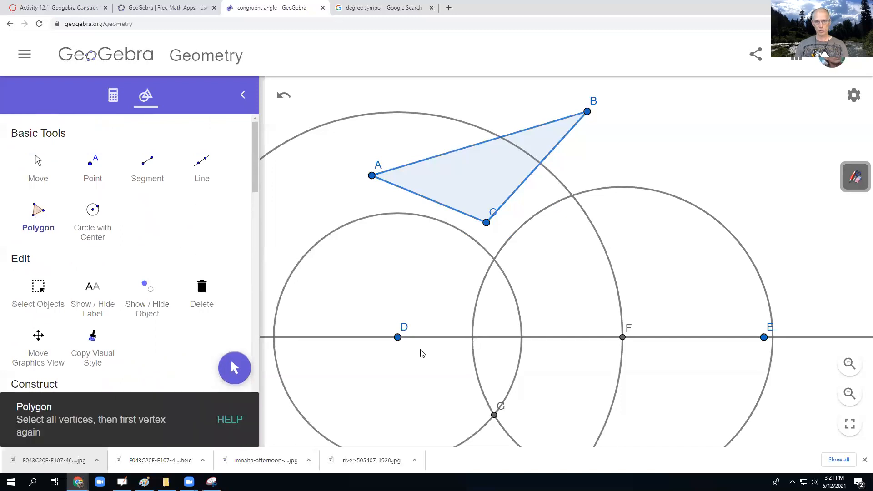
{"action": "left_click", "coordinate": [398, 339]}
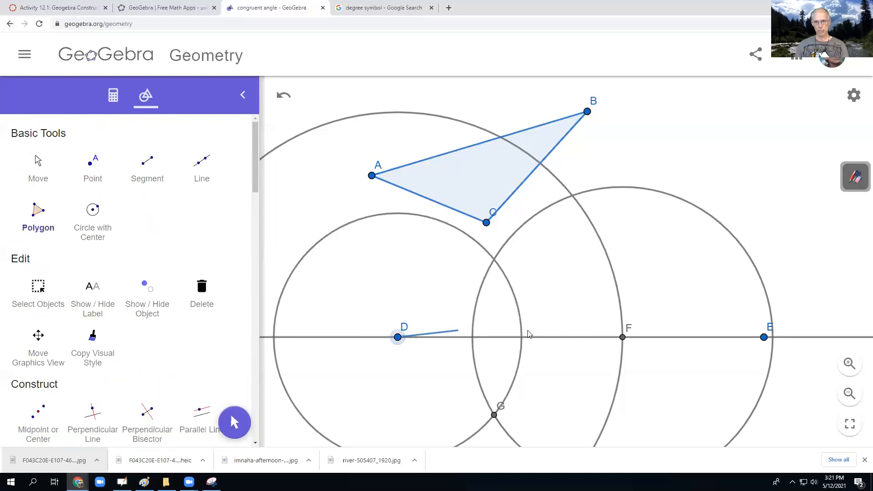
{"action": "left_click", "coordinate": [622, 338]}
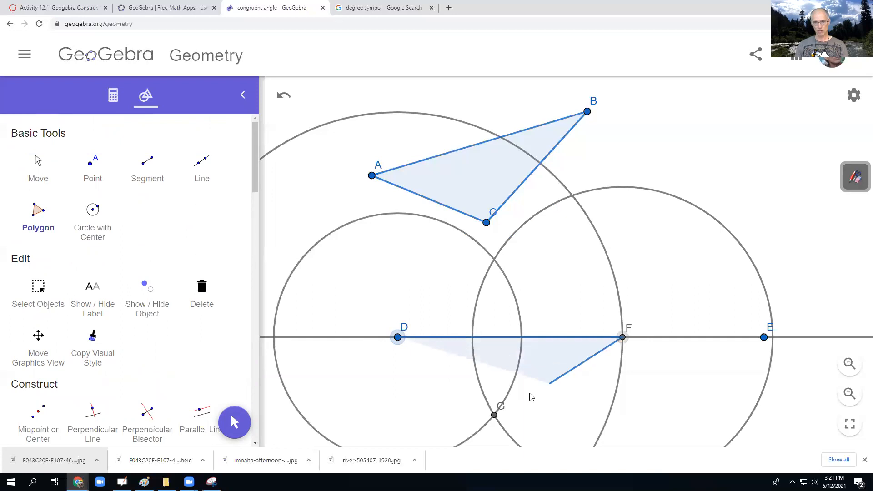
{"action": "left_click", "coordinate": [494, 415]}
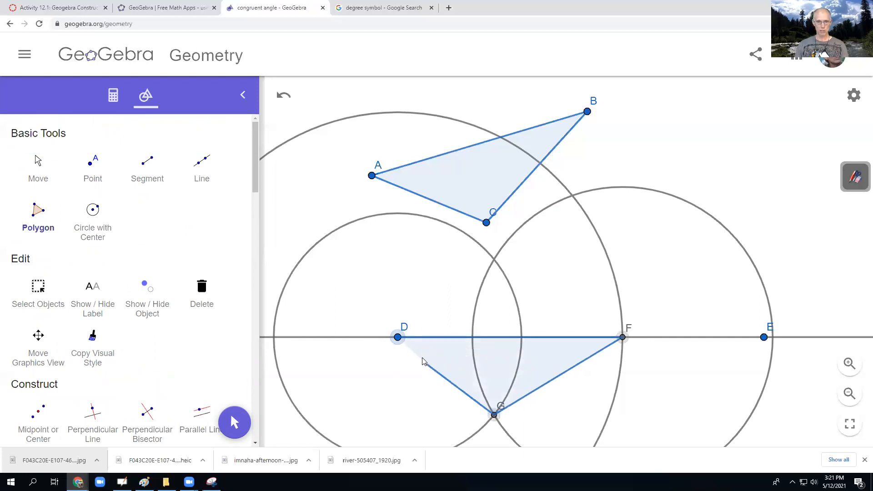
{"action": "left_click", "coordinate": [398, 339]}
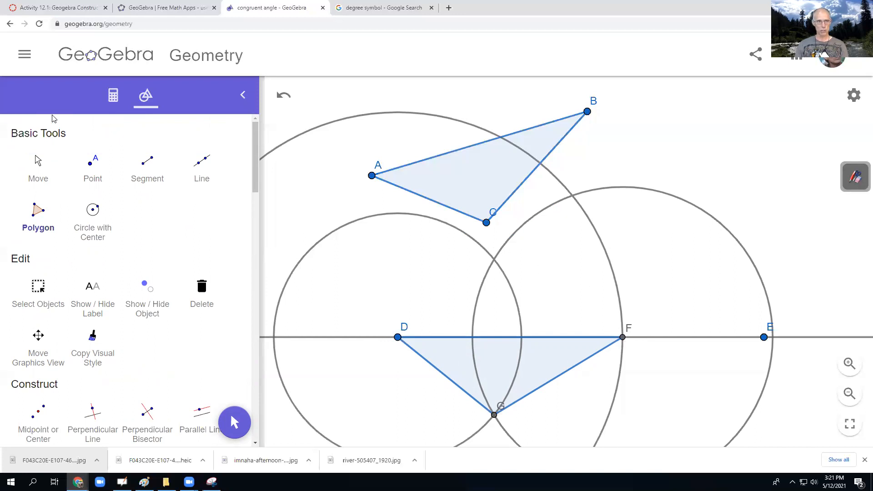
{"action": "left_click", "coordinate": [39, 167]}
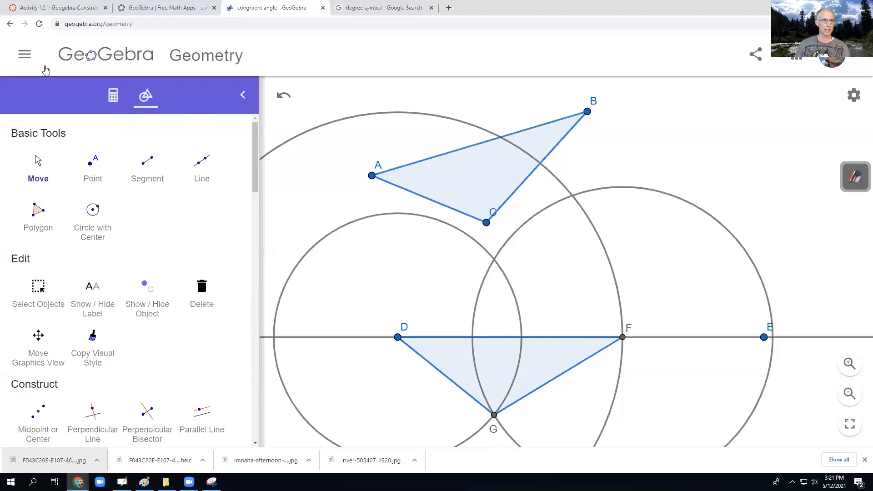
- Save the construction under the title "SSS congruent triangle"
{"action": "left_click", "coordinate": [25, 56]}
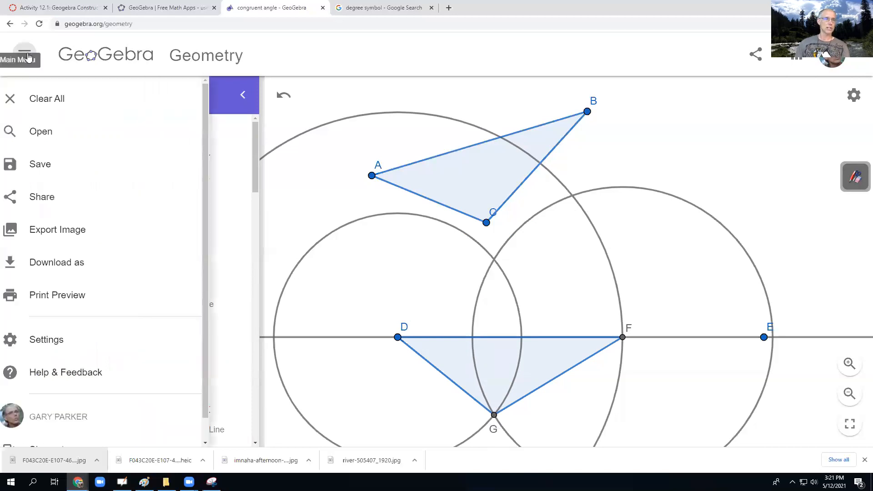
{"action": "left_click", "coordinate": [49, 164]}
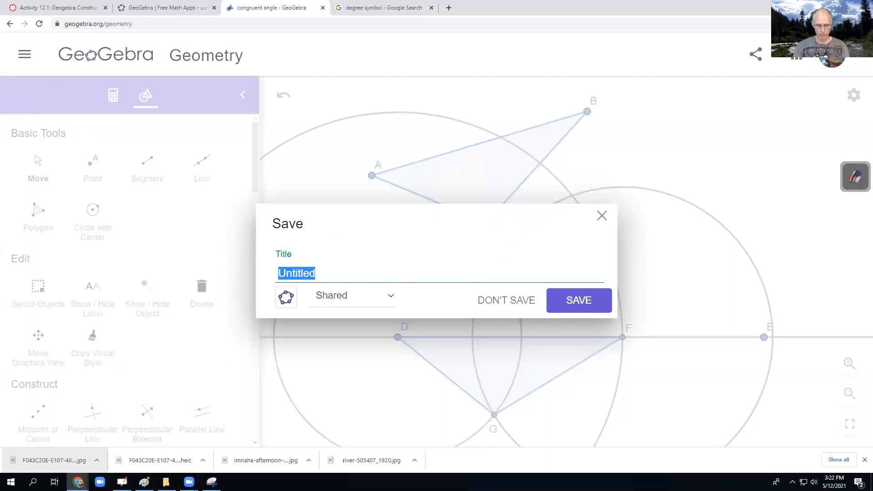
{"action": "type", "text": "SSS congr"}
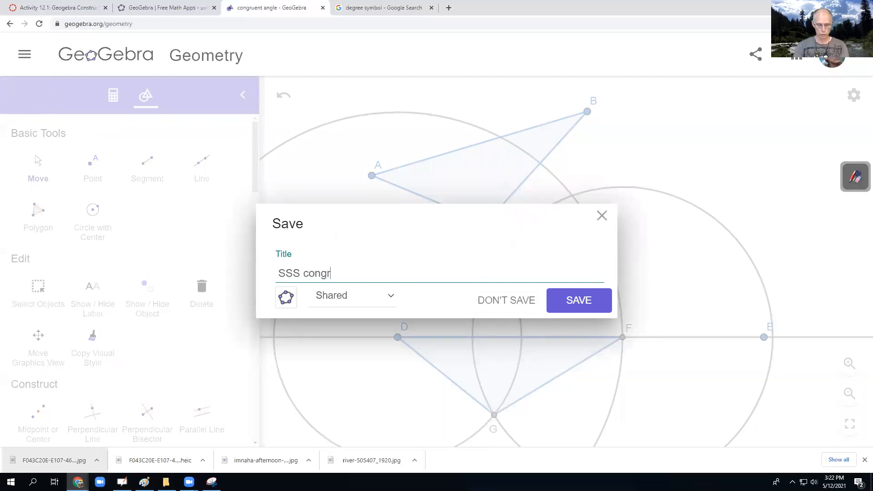
{"action": "type", "text": "uent triangle"}
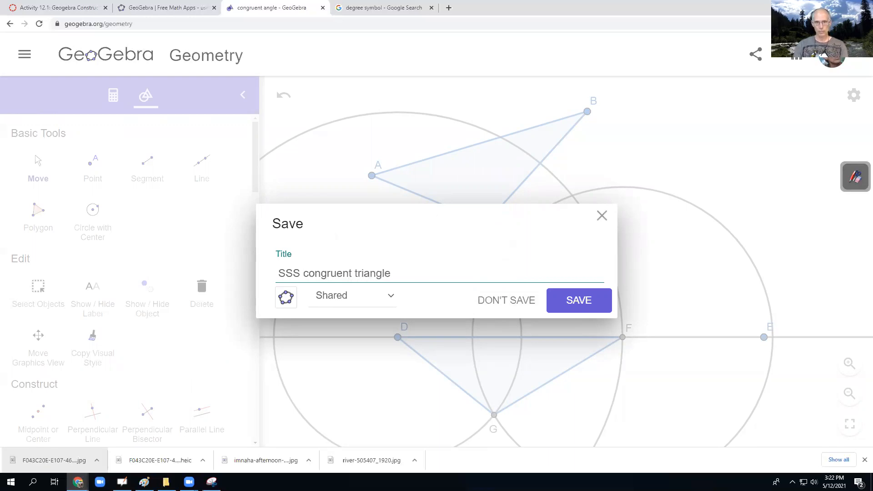
{"action": "left_click", "coordinate": [589, 303]}
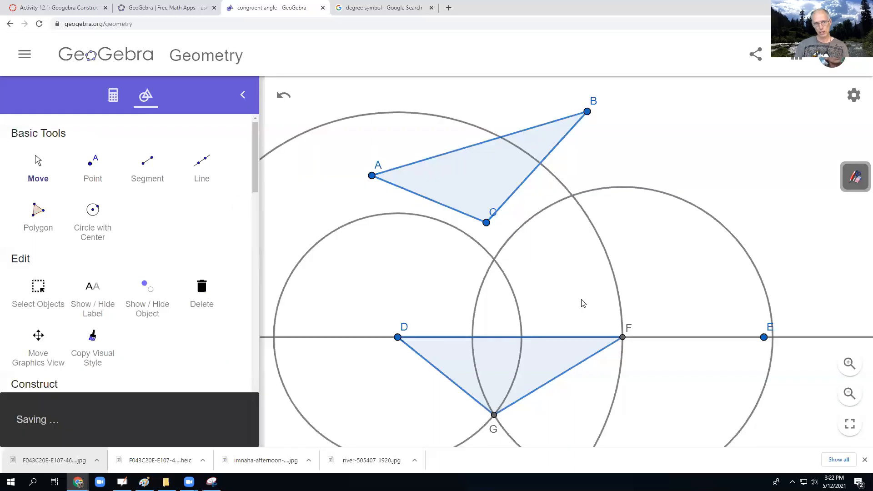
- Open the sharing options and save a local copy of the construction as sss-congruent-triangle.ggb in the Pictures folder
{"action": "left_click", "coordinate": [756, 54]}
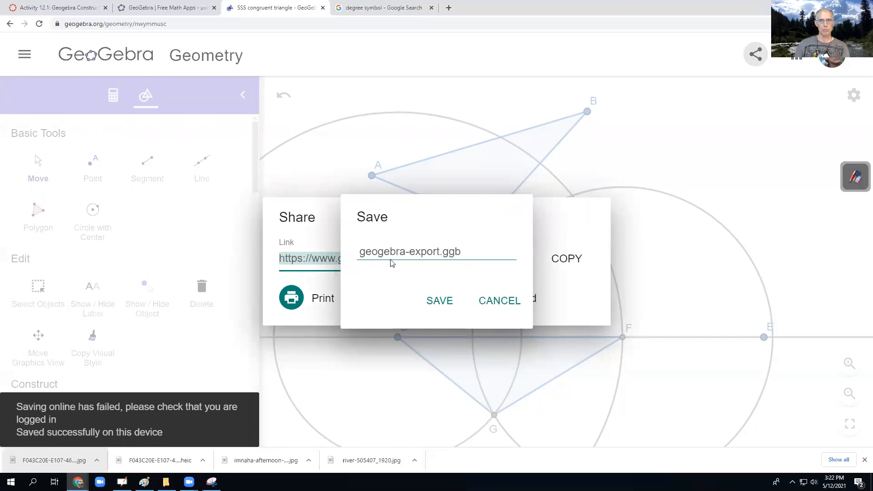
{"action": "left_click", "coordinate": [437, 252]}
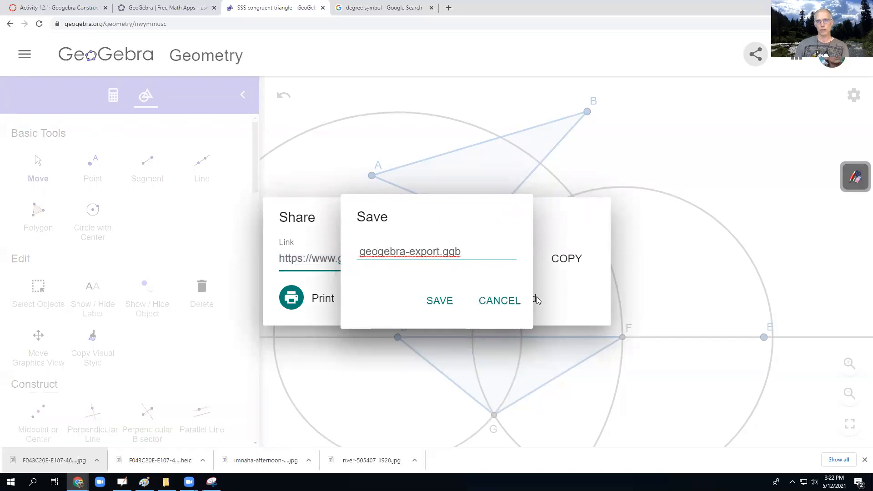
{"action": "left_click_drag", "start_coordinate": [440, 252], "coordinate": [356, 251]}
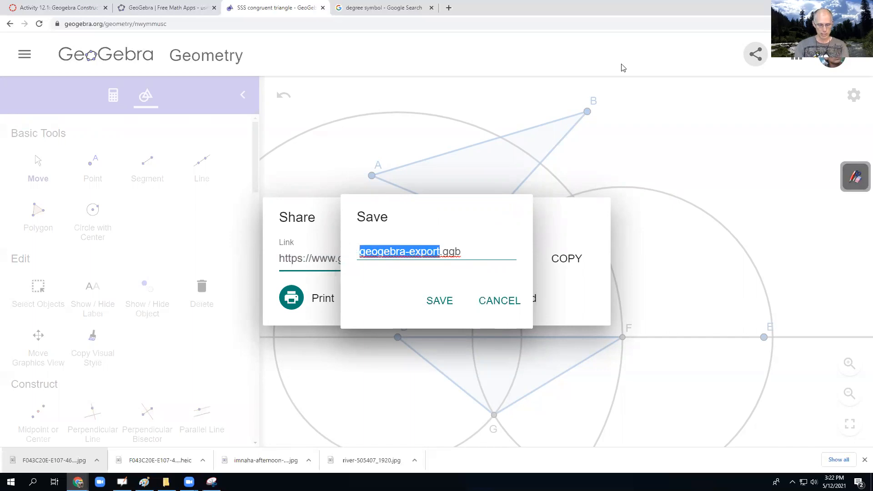
{"action": "type", "text": "sss-"}
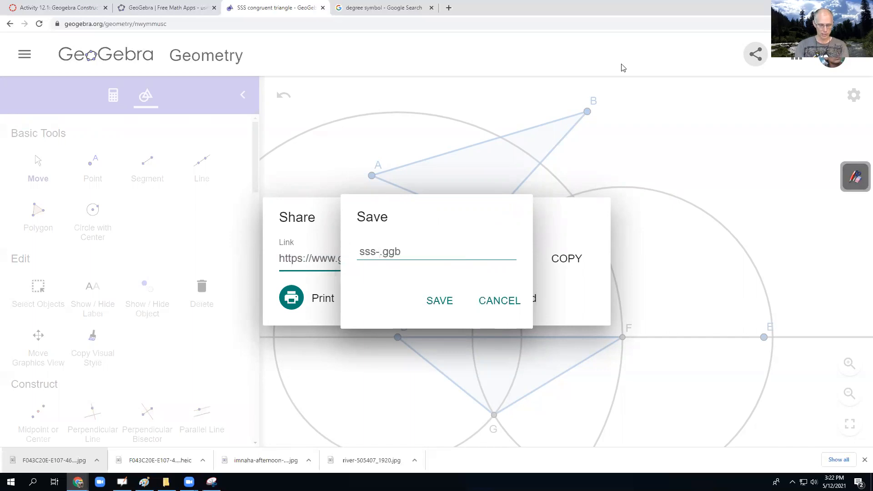
{"action": "type", "text": "congrue"}
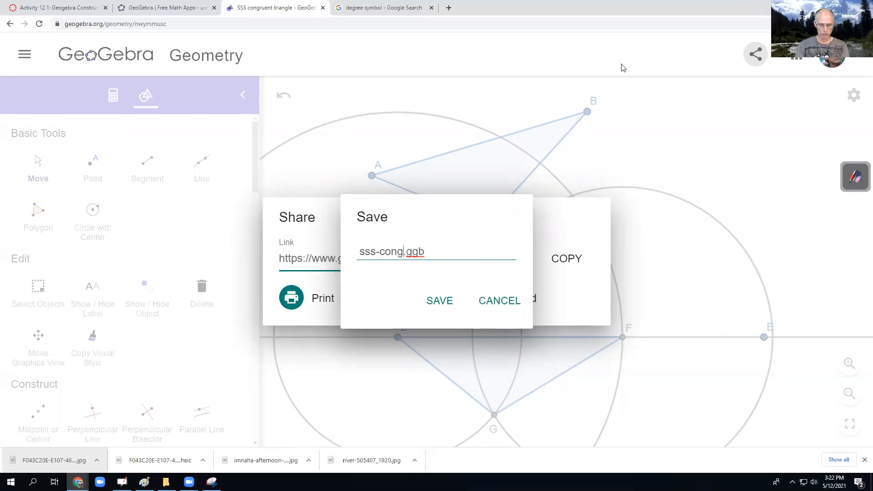
{"action": "type", "text": "nt-triangle"}
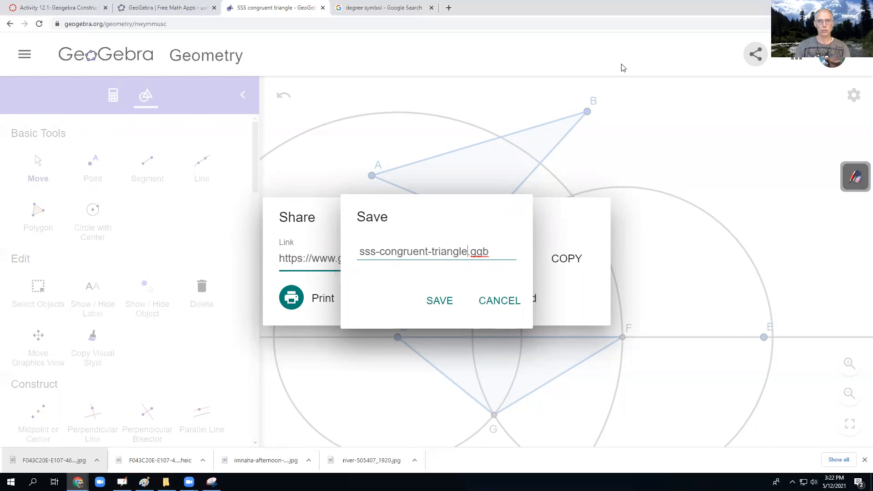
{"action": "left_click", "coordinate": [438, 302]}
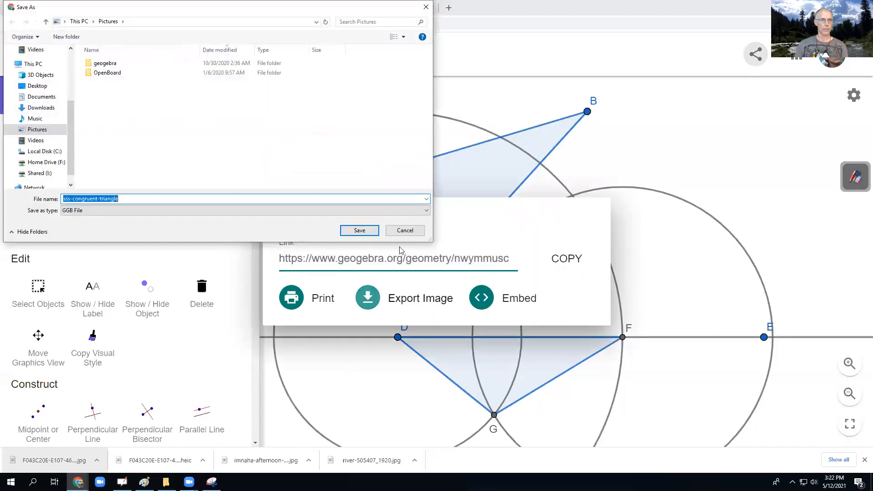
{"action": "left_click", "coordinate": [359, 231]}
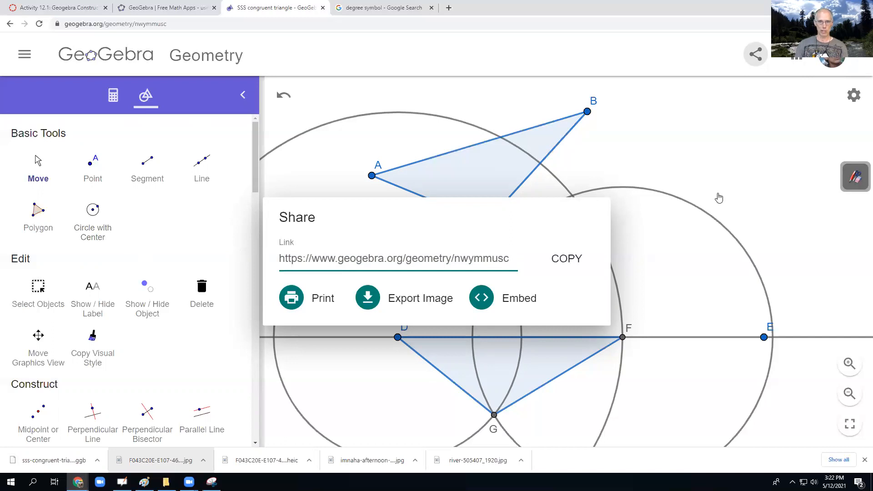
- Copy the construction's share link and start a submission for Activity 12.1 in the course site's student view
{"action": "left_click", "coordinate": [567, 260]}
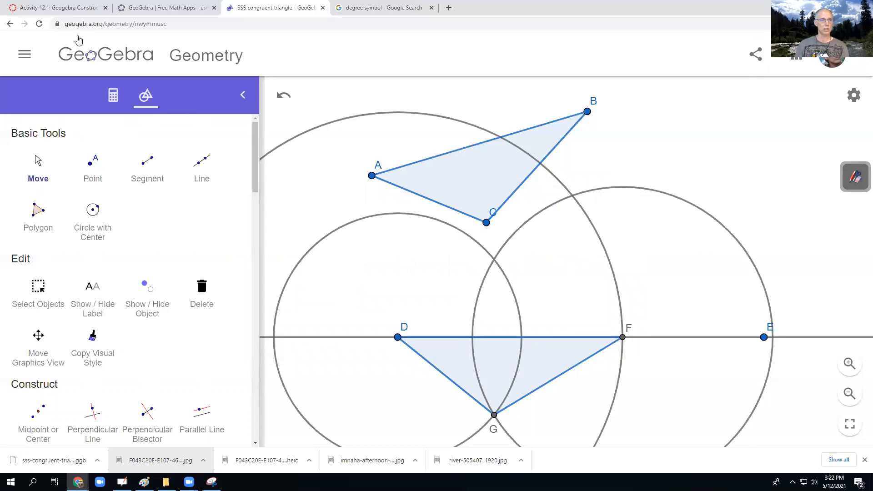
{"action": "left_click", "coordinate": [56, 8]}
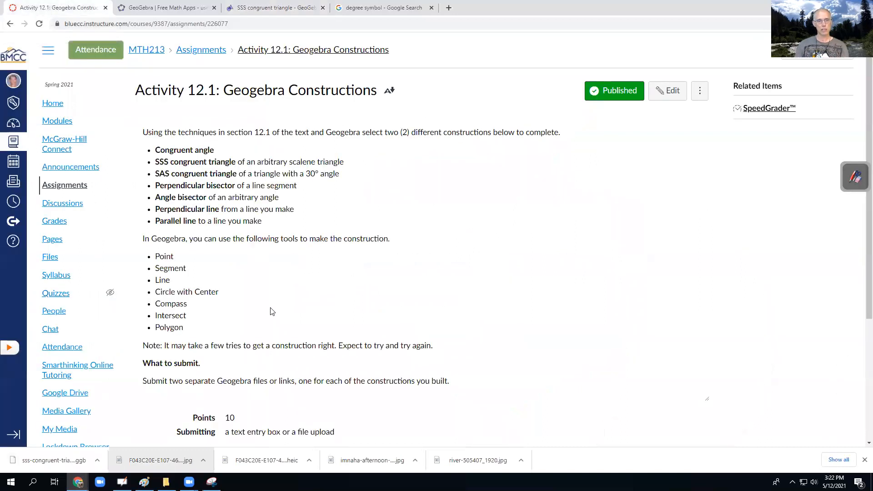
{"action": "left_click", "coordinate": [793, 58]}
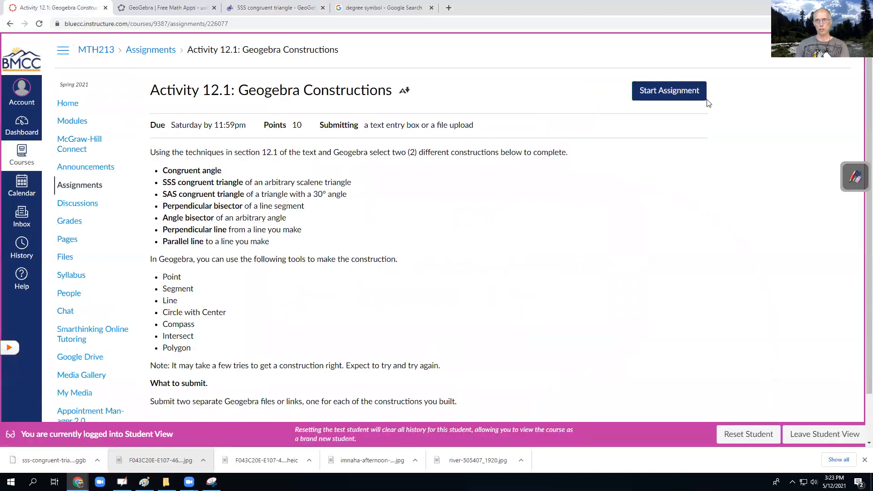
{"action": "left_click", "coordinate": [651, 91]}
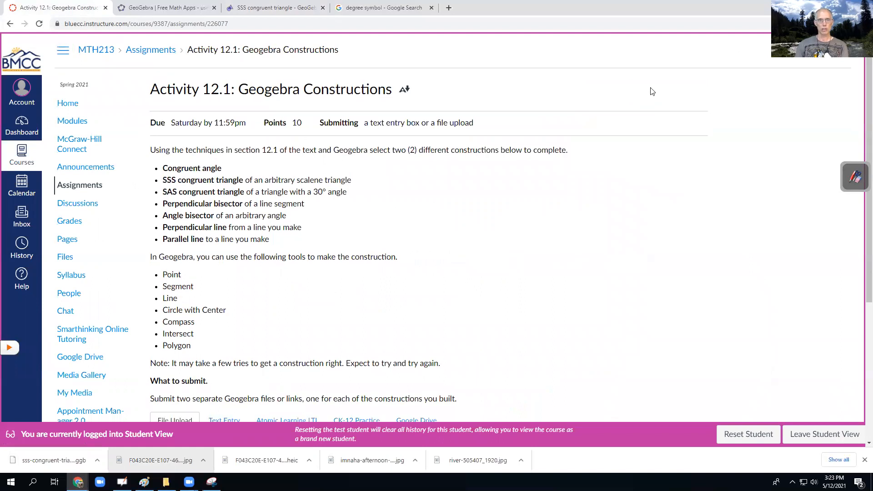
{"action": "scroll", "coordinate": [419, 300], "scroll_direction": "down", "scroll_amount": 5}
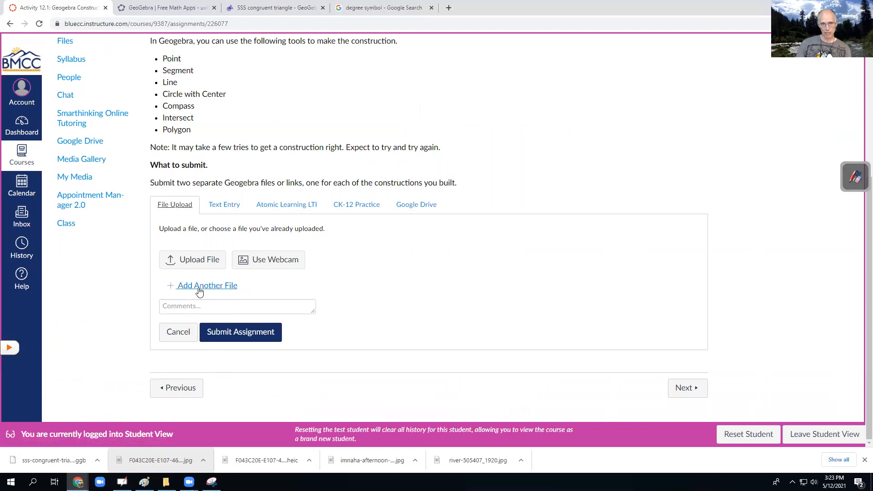
- Enter "SSS congruent triangle" as the text submission and turn it into a hyperlink to the copied construction link
{"action": "left_click", "coordinate": [227, 205]}
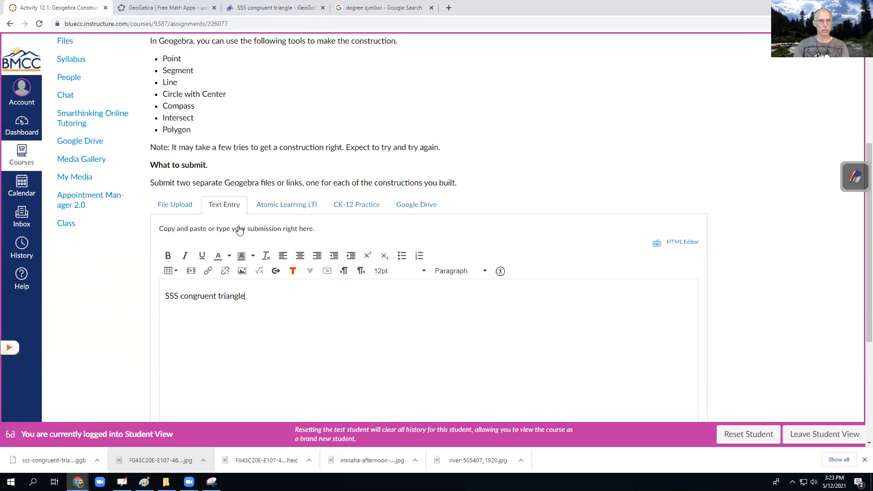
{"action": "key", "text": "ctrl+a"}
{"action": "left_click", "coordinate": [207, 270]}
{"action": "key", "text": "ctrl+v"}
{"action": "left_click", "coordinate": [468, 278]}
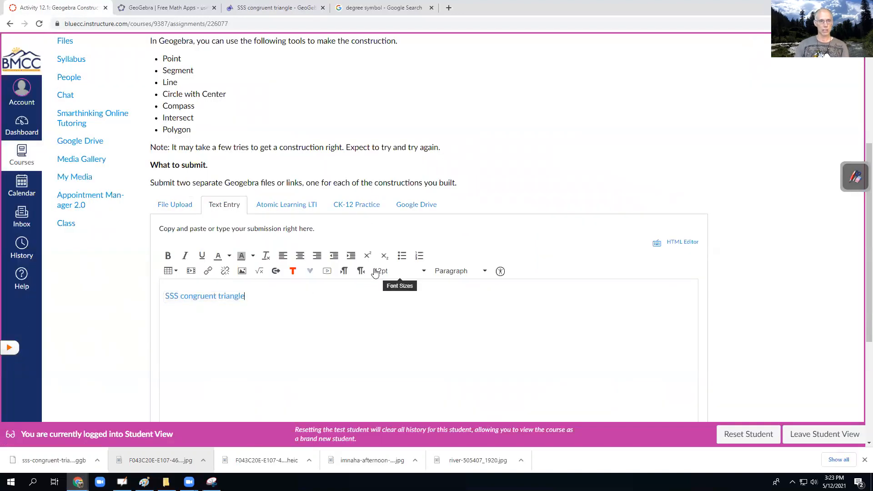
- Review the assignment's construction choices and highlight the list of permitted tools from Point to Polygon
{"action": "scroll", "coordinate": [493, 235], "scroll_direction": "up", "scroll_amount": 4}
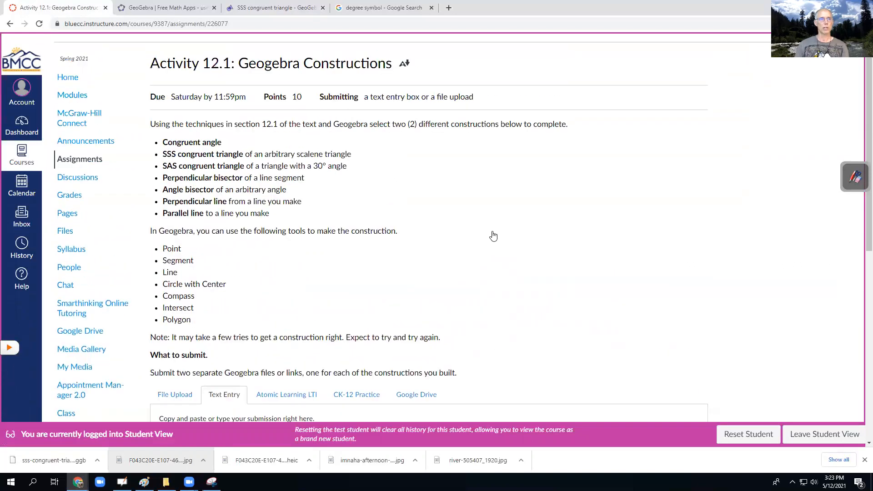
{"action": "scroll", "coordinate": [493, 236], "scroll_direction": "up", "scroll_amount": 1}
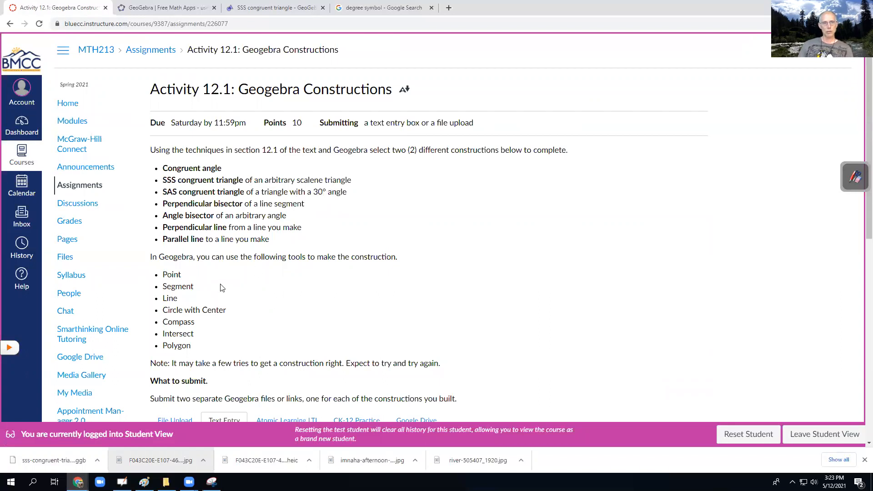
{"action": "left_click_drag", "start_coordinate": [199, 350], "coordinate": [165, 275]}
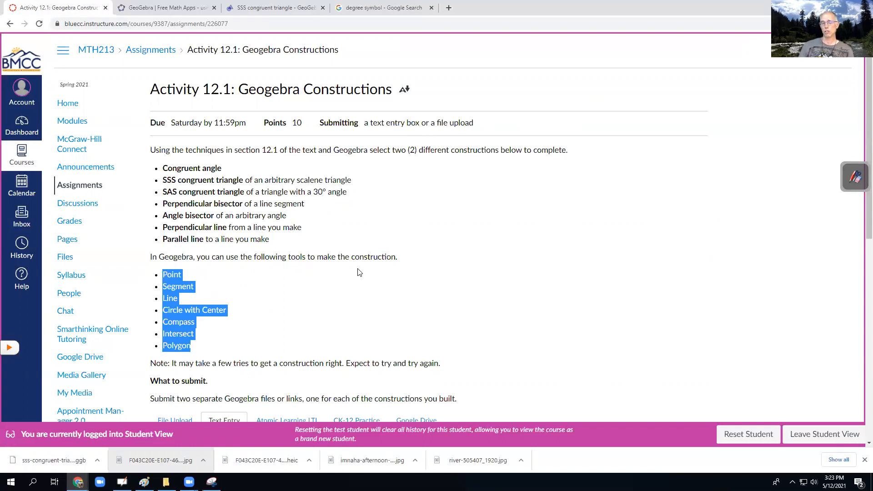
{"action": "left_click", "coordinate": [203, 291]}
{"action": "left_click_drag", "start_coordinate": [196, 349], "coordinate": [160, 274]}
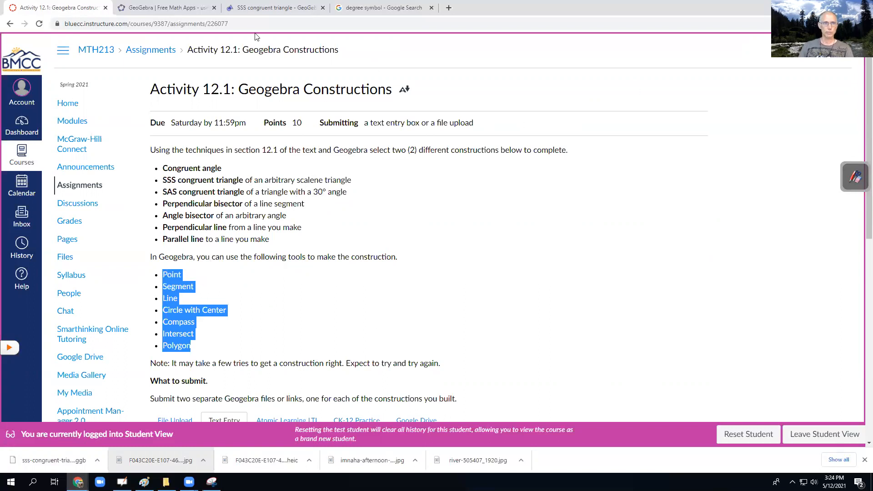
- Switch back to GeoGebra and clear the whole construction to start with an empty drawing area
{"action": "left_click", "coordinate": [263, 10]}
{"action": "left_click", "coordinate": [22, 56]}
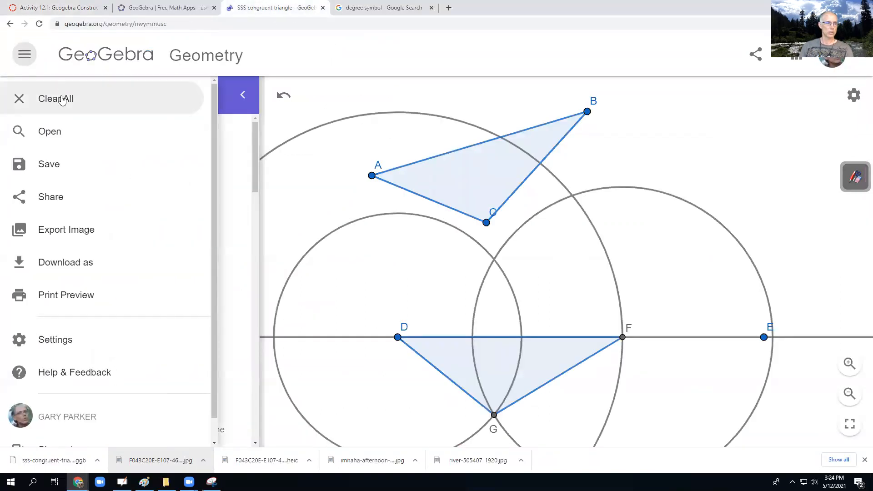
{"action": "left_click", "coordinate": [62, 100]}
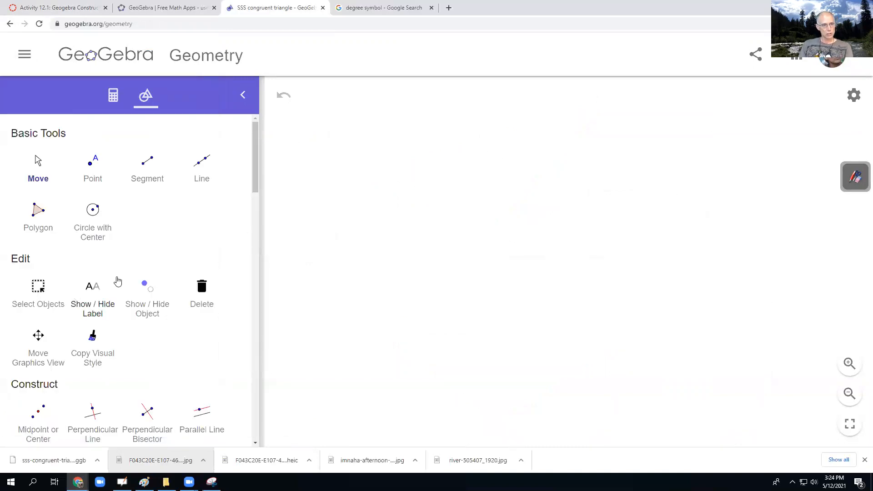
- Construct a 30° counterclockwise angle with Angle with Given Size, using new leg point A and vertex B to its right
{"action": "scroll", "coordinate": [117, 282], "scroll_direction": "down", "scroll_amount": 3}
{"action": "scroll", "coordinate": [119, 281], "scroll_direction": "down", "scroll_amount": 2}
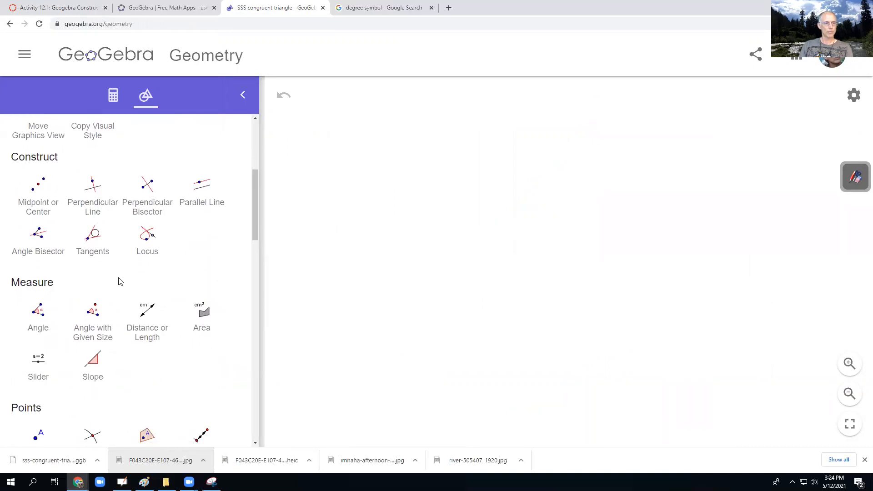
{"action": "left_click", "coordinate": [94, 314]}
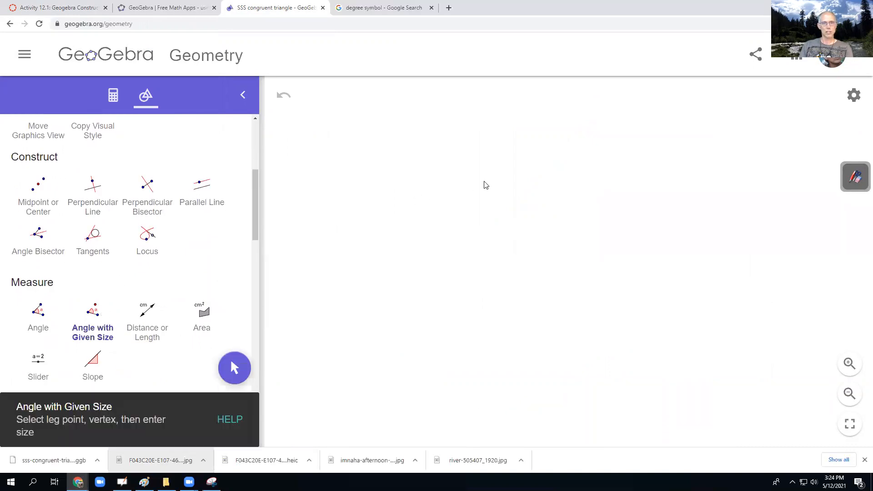
{"action": "left_click", "coordinate": [383, 200]}
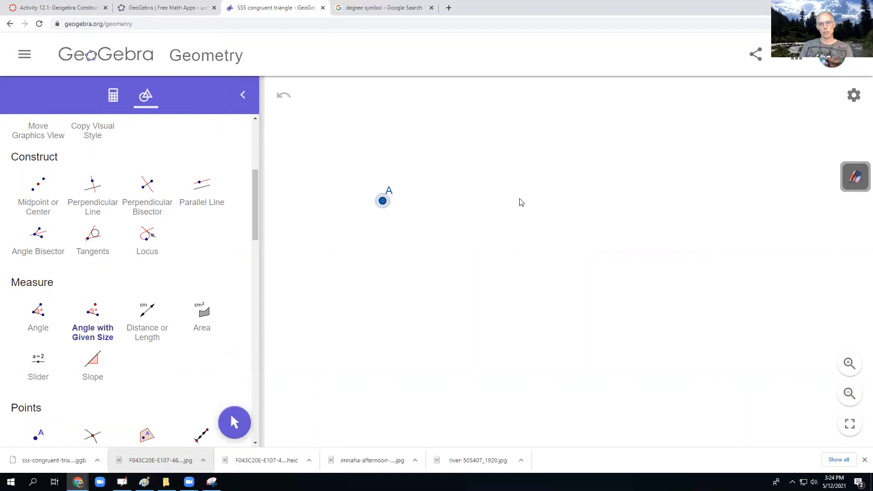
{"action": "left_click", "coordinate": [551, 210]}
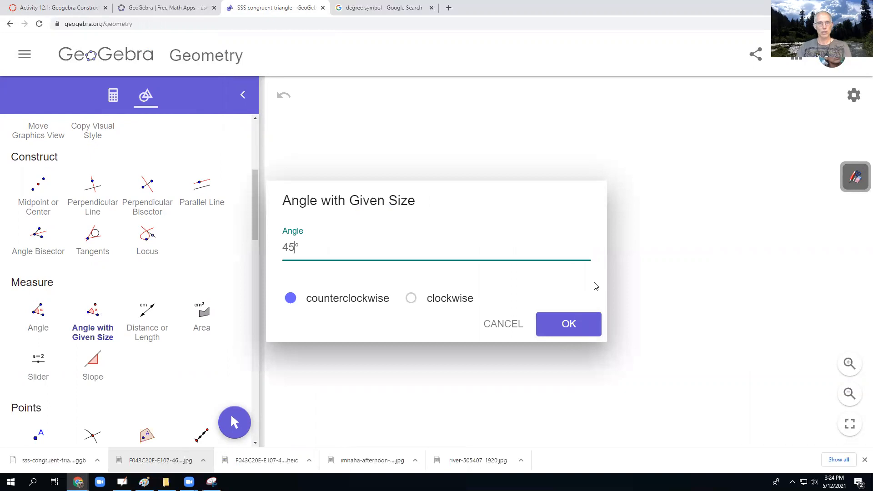
{"action": "key", "text": "BackSpace"}
{"action": "key", "text": "BackSpace"}
{"action": "type", "text": "30"}
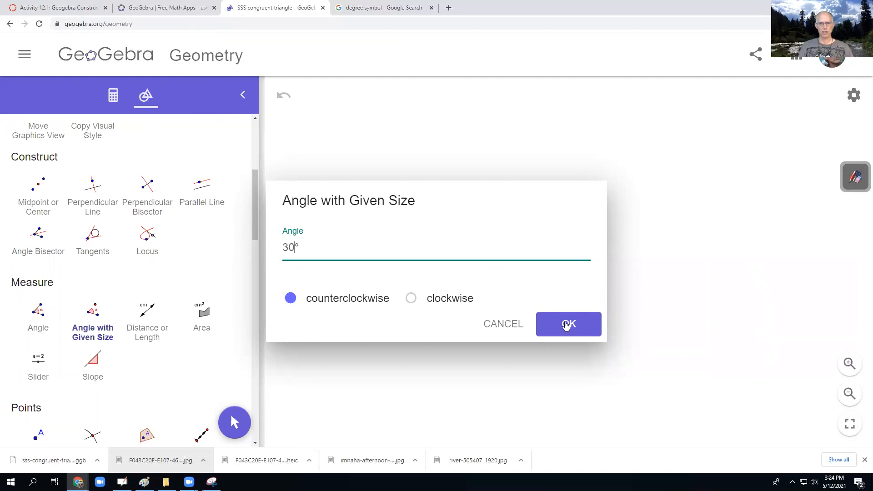
{"action": "left_click", "coordinate": [569, 327]}
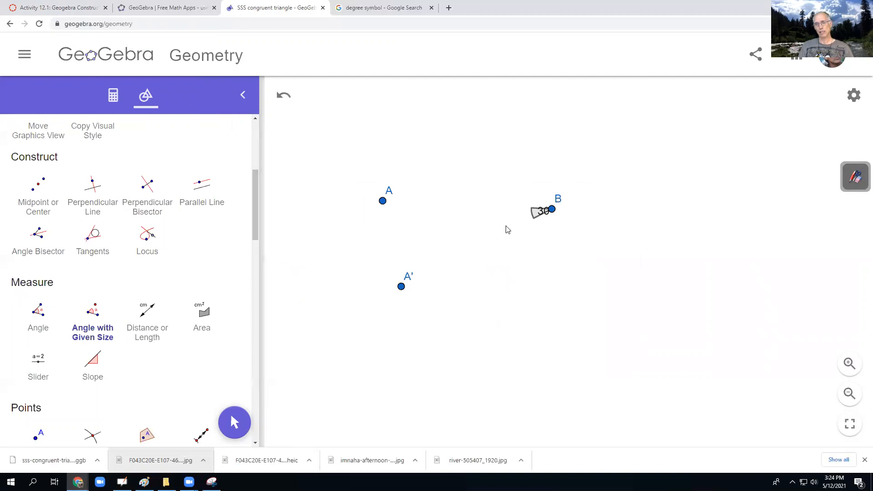
- Draw a line through points A and B with the Line tool
{"action": "scroll", "coordinate": [218, 279], "scroll_direction": "up", "scroll_amount": 5}
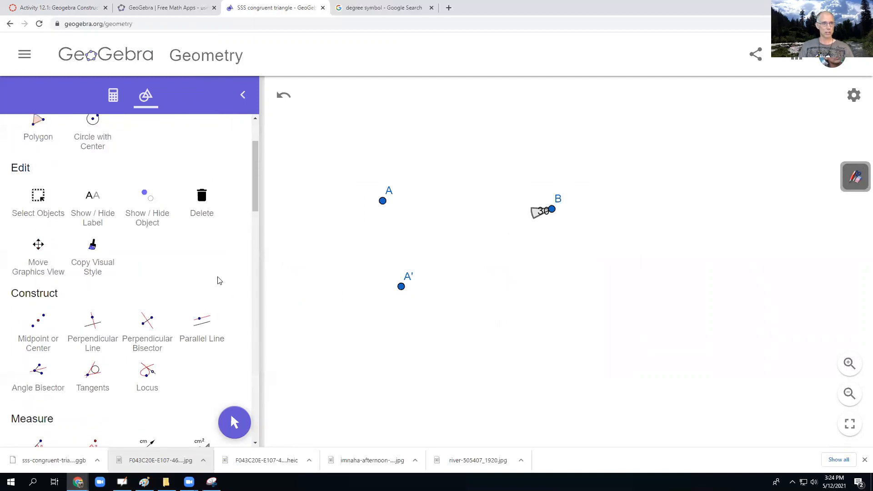
{"action": "scroll", "coordinate": [189, 243], "scroll_direction": "up", "scroll_amount": 1}
{"action": "left_click", "coordinate": [204, 165]}
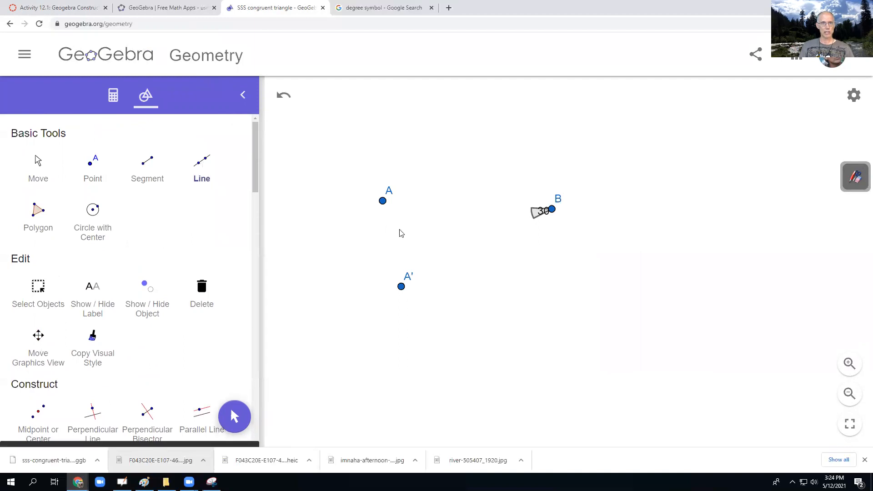
{"action": "left_click", "coordinate": [382, 201]}
{"action": "left_click", "coordinate": [551, 209]}
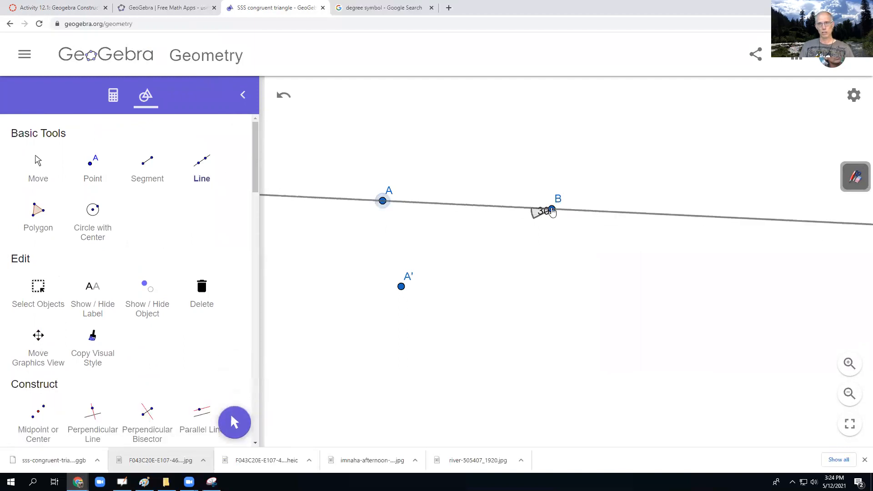
- Draw a line through points B and A', and place a new point C on it beyond A'
{"action": "left_click", "coordinate": [552, 209]}
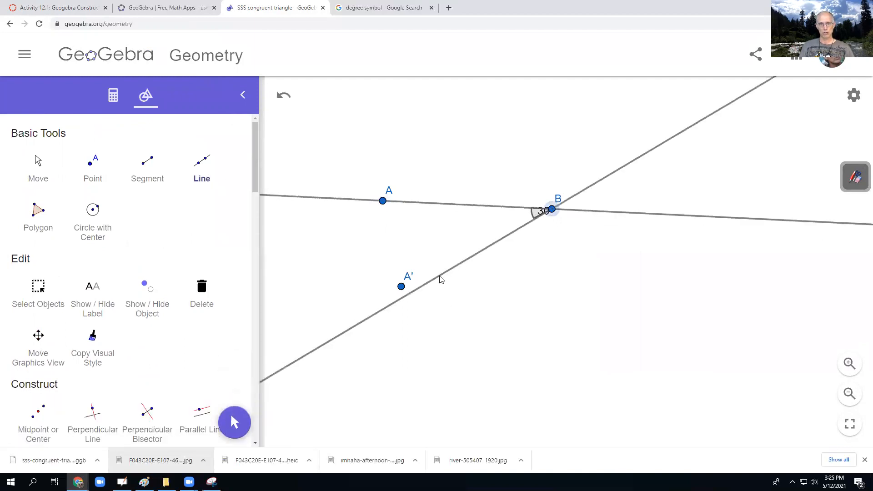
{"action": "left_click", "coordinate": [400, 287]}
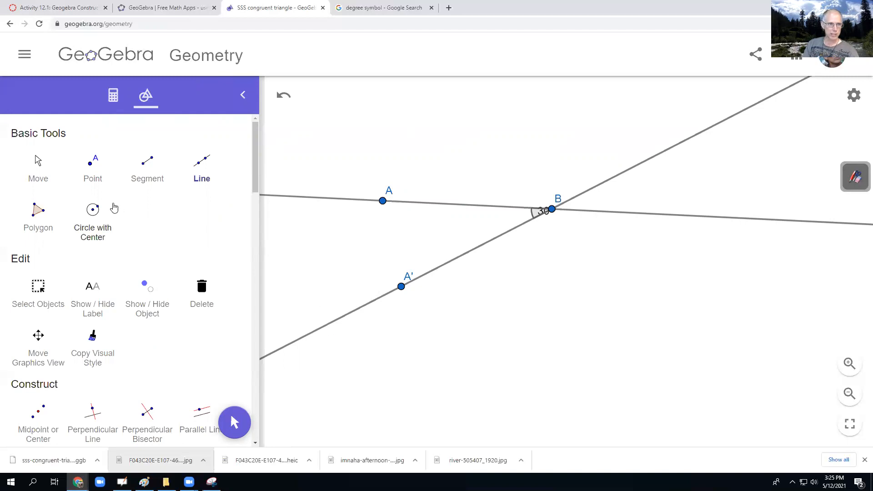
{"action": "left_click", "coordinate": [93, 166]}
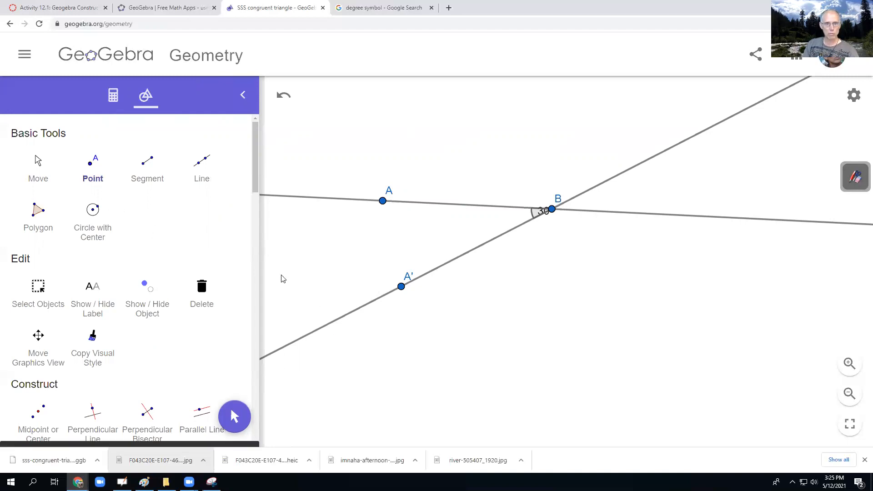
{"action": "left_click", "coordinate": [327, 324]}
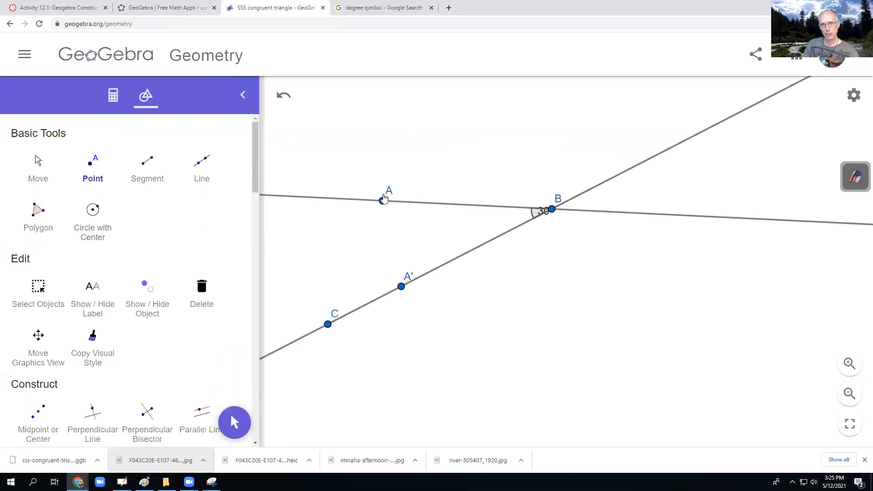
- Construct triangle ABC over the two lines with the Polygon tool
{"action": "left_click", "coordinate": [40, 217]}
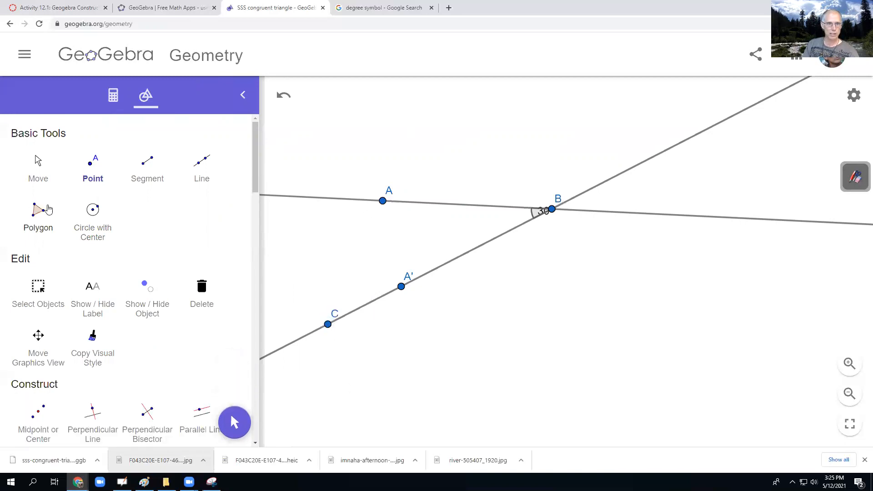
{"action": "left_click", "coordinate": [552, 210]}
{"action": "left_click", "coordinate": [328, 323]}
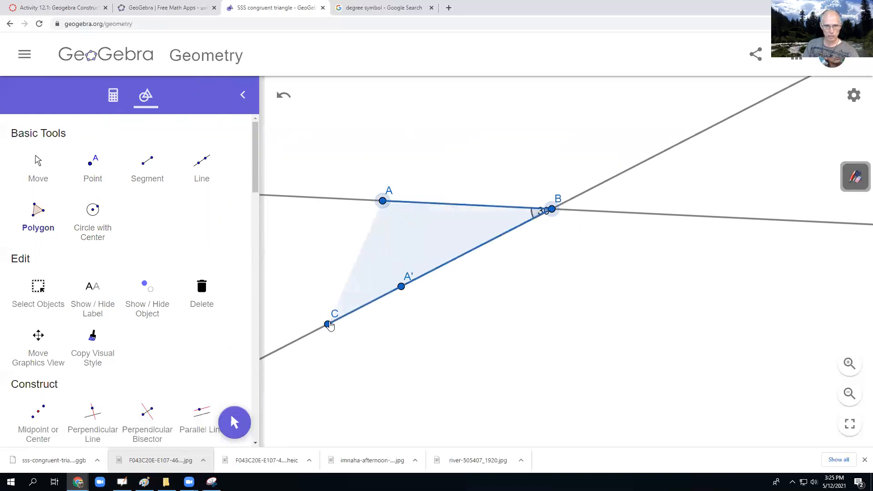
{"action": "left_click", "coordinate": [384, 202]}
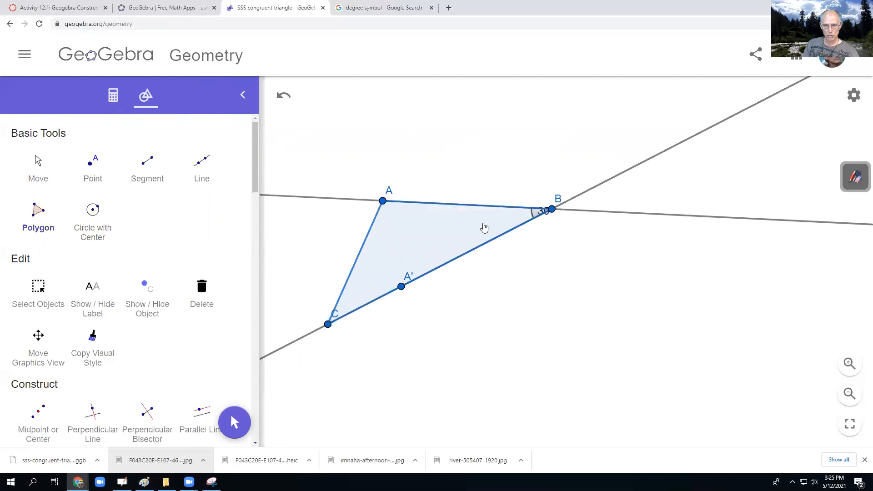
- Move the 30° label inside the triangle clear of vertex B, and shift label C to the outside of its point
{"action": "left_click", "coordinate": [43, 165]}
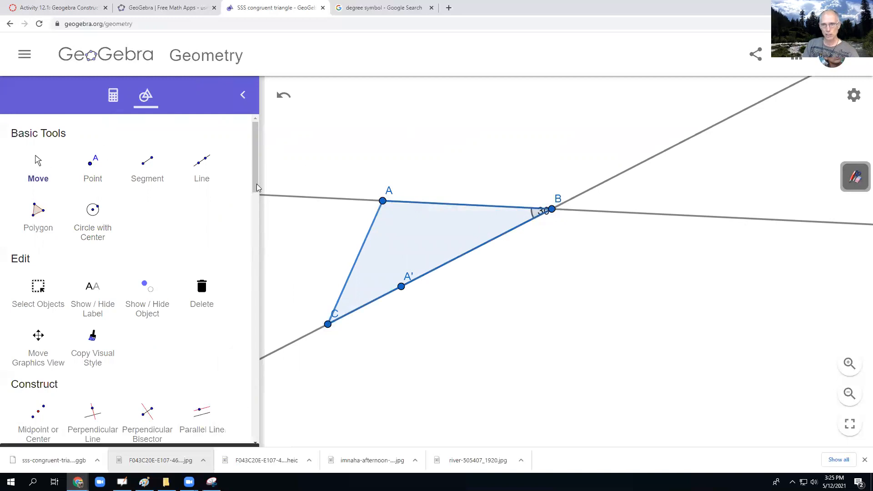
{"action": "left_click_drag", "start_coordinate": [541, 215], "coordinate": [507, 222]}
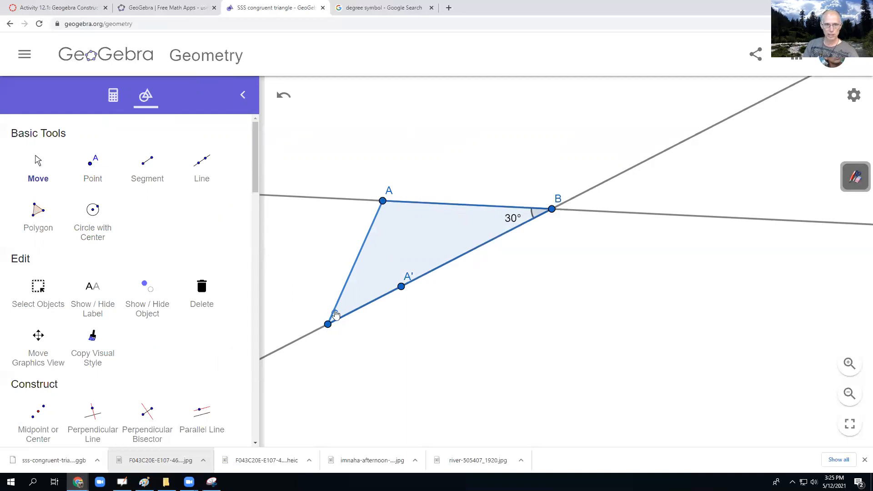
{"action": "left_click_drag", "start_coordinate": [334, 314], "coordinate": [323, 314]}
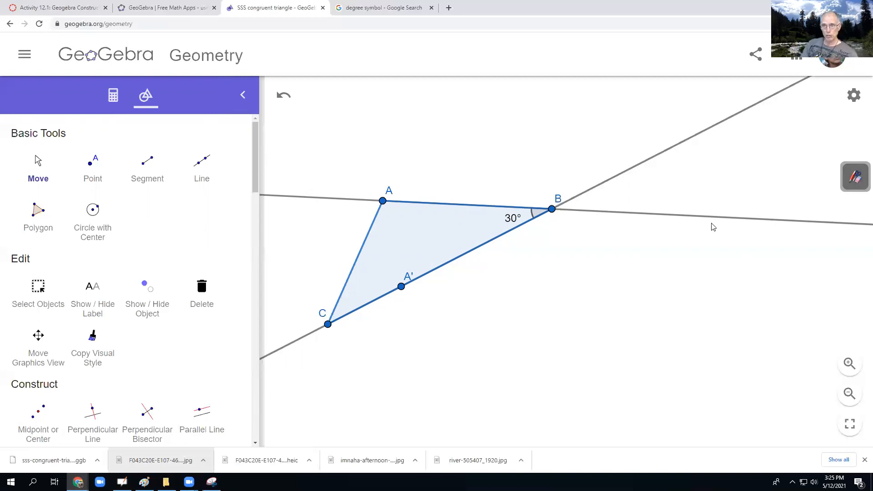
- Add the text "SAS congruent triangle" beside side BC, outside the triangle
{"action": "left_click_drag", "start_coordinate": [563, 165], "coordinate": [592, 102]}
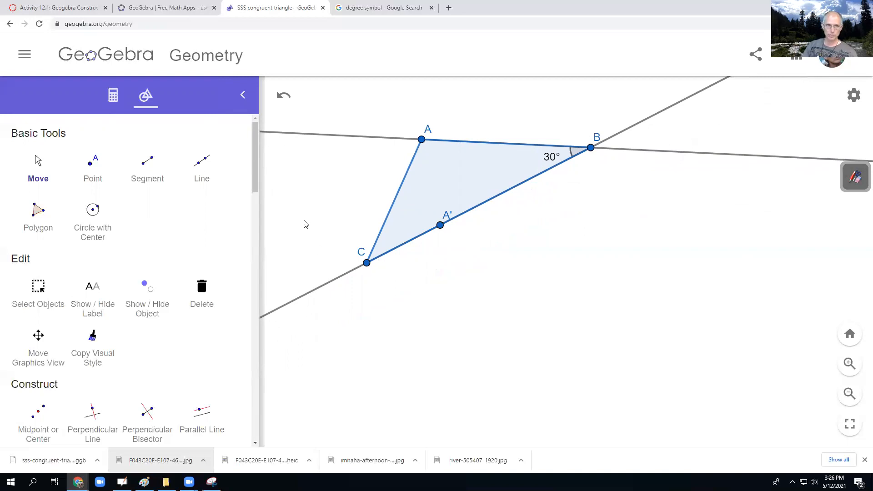
{"action": "scroll", "coordinate": [109, 286], "scroll_direction": "down", "scroll_amount": 12}
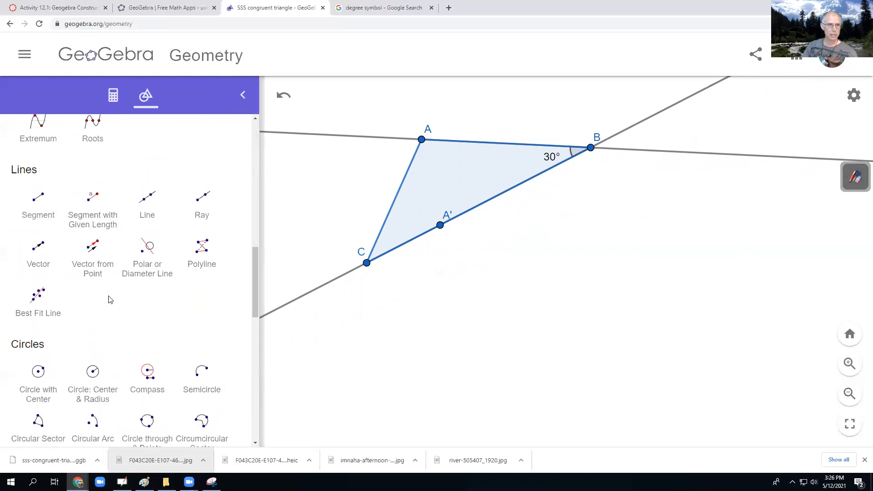
{"action": "scroll", "coordinate": [109, 299], "scroll_direction": "down", "scroll_amount": 10}
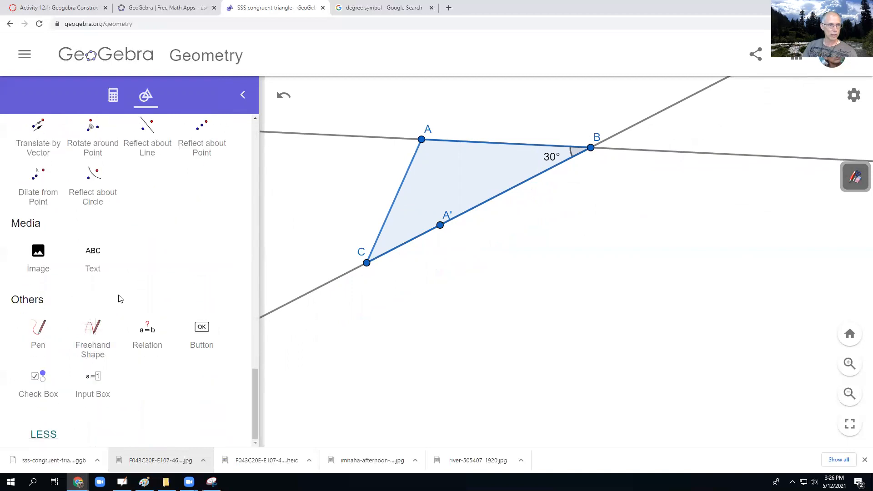
{"action": "left_click", "coordinate": [102, 251]}
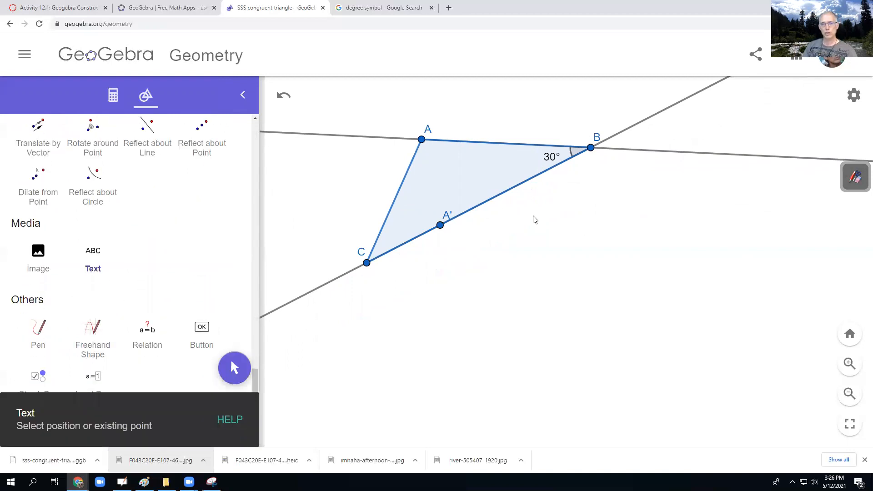
{"action": "left_click", "coordinate": [533, 219]}
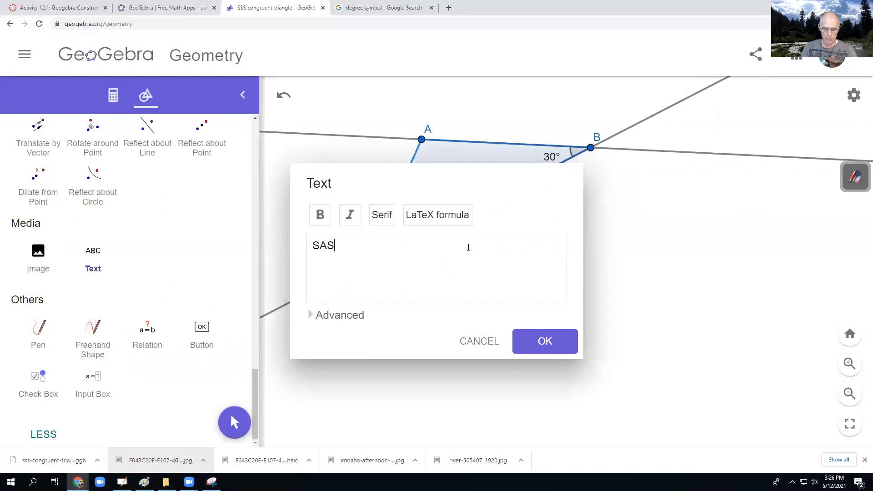
{"action": "type", "text": "SAS congruent triangle"}
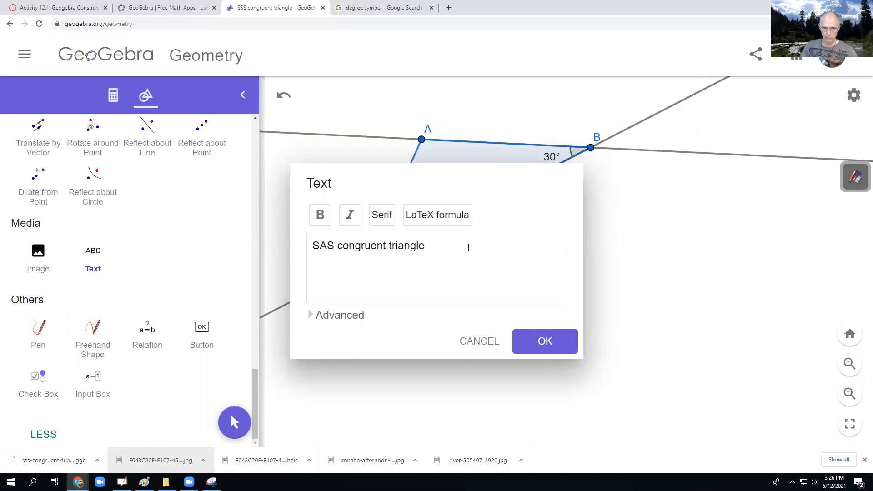
{"action": "left_click", "coordinate": [527, 338]}
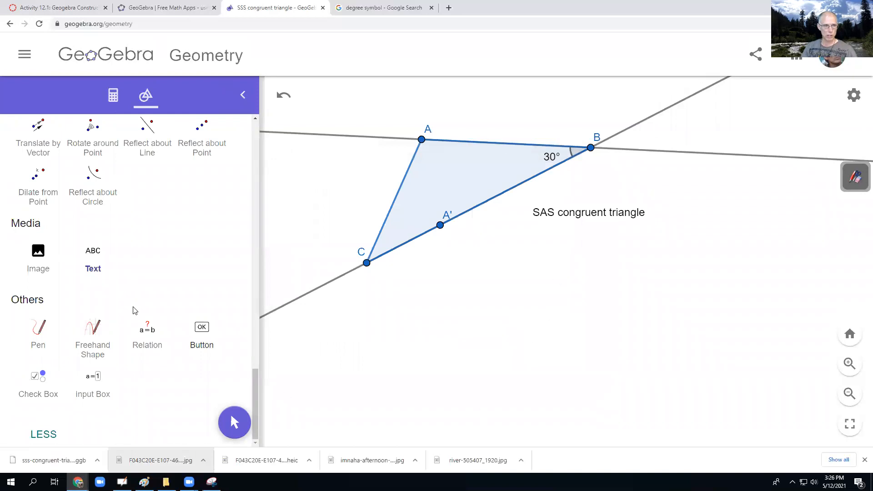
- Look through the list of construction tools, from the basic tools to the circle tools
{"action": "scroll", "coordinate": [132, 293], "scroll_direction": "up", "scroll_amount": 1}
{"action": "scroll", "coordinate": [132, 291], "scroll_direction": "up", "scroll_amount": 15}
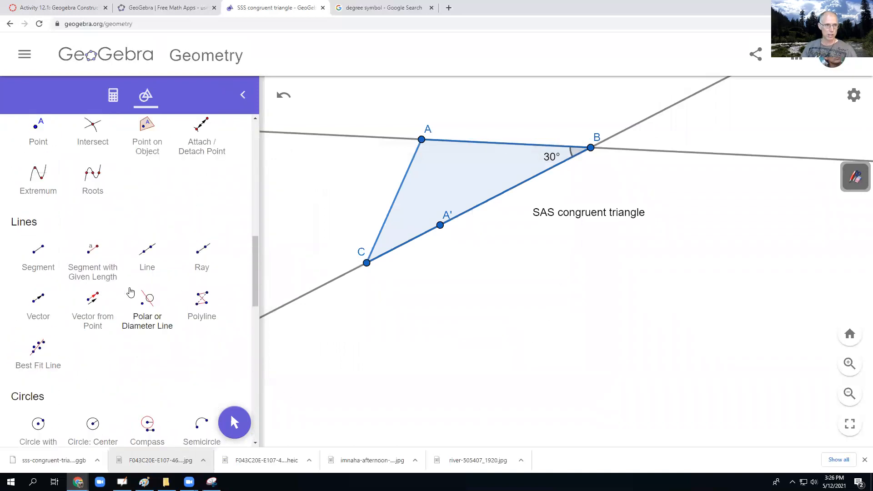
{"action": "scroll", "coordinate": [131, 291], "scroll_direction": "up", "scroll_amount": 5}
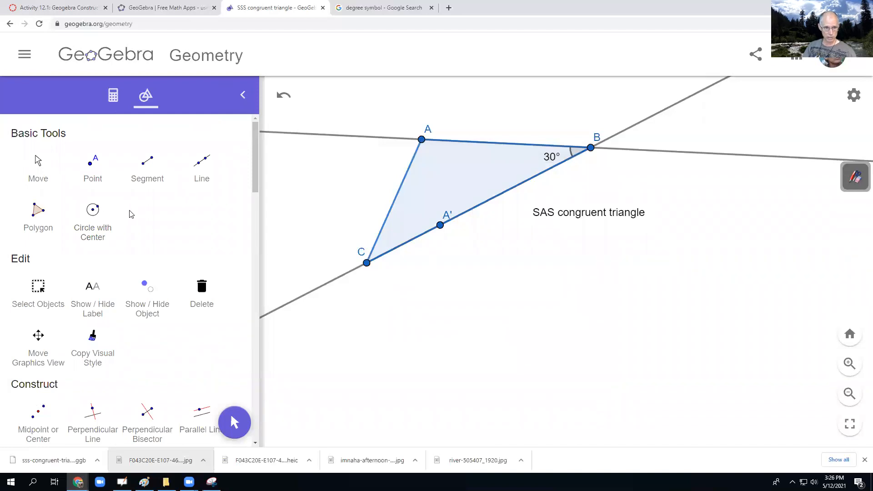
{"action": "scroll", "coordinate": [127, 223], "scroll_direction": "down", "scroll_amount": 9}
{"action": "scroll", "coordinate": [126, 226], "scroll_direction": "down", "scroll_amount": 6}
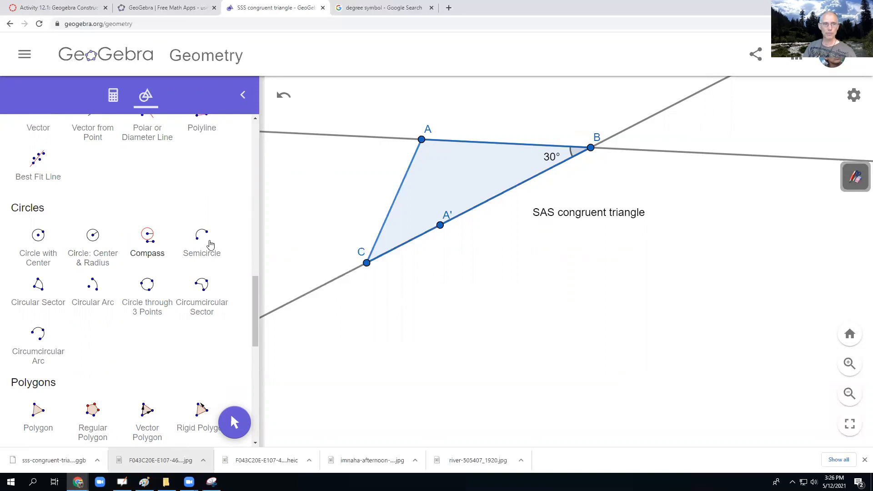
{"action": "scroll", "coordinate": [166, 240], "scroll_direction": "up", "scroll_amount": 10}
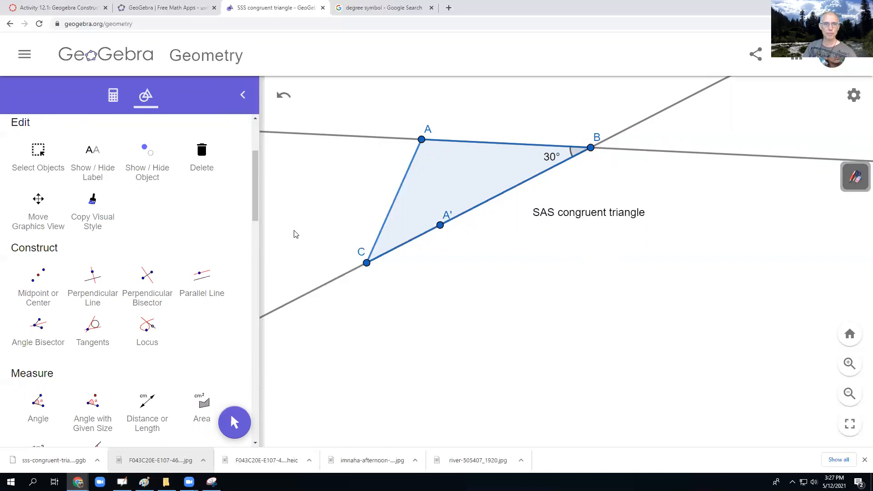
{"action": "scroll", "coordinate": [294, 231], "scroll_direction": "up", "scroll_amount": 1}
{"action": "scroll", "coordinate": [295, 230], "scroll_direction": "down", "scroll_amount": 1}
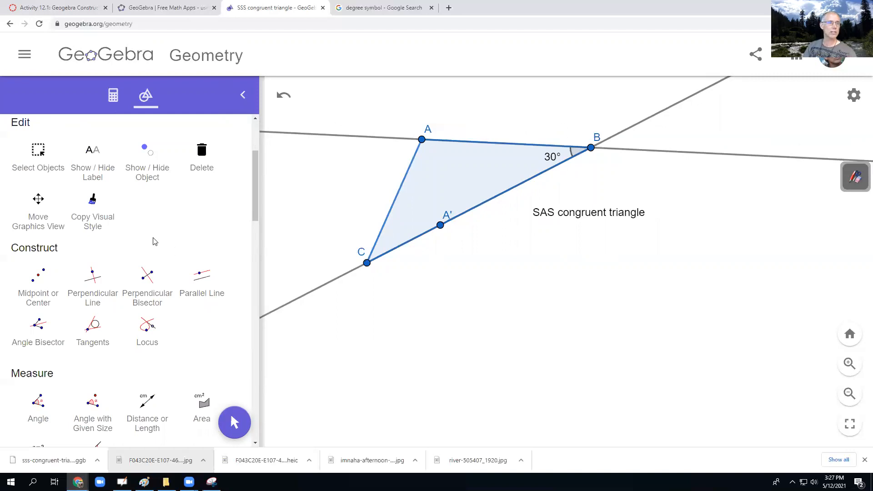
- Draw a nearly horizontal line through new points D and E below the triangle
{"action": "scroll", "coordinate": [152, 242], "scroll_direction": "up", "scroll_amount": 3}
{"action": "left_click", "coordinate": [204, 163]}
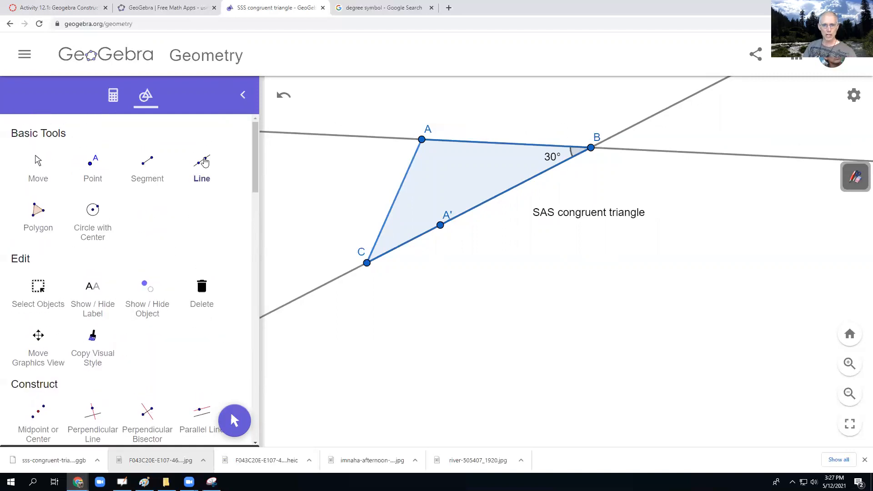
{"action": "left_click", "coordinate": [385, 396]}
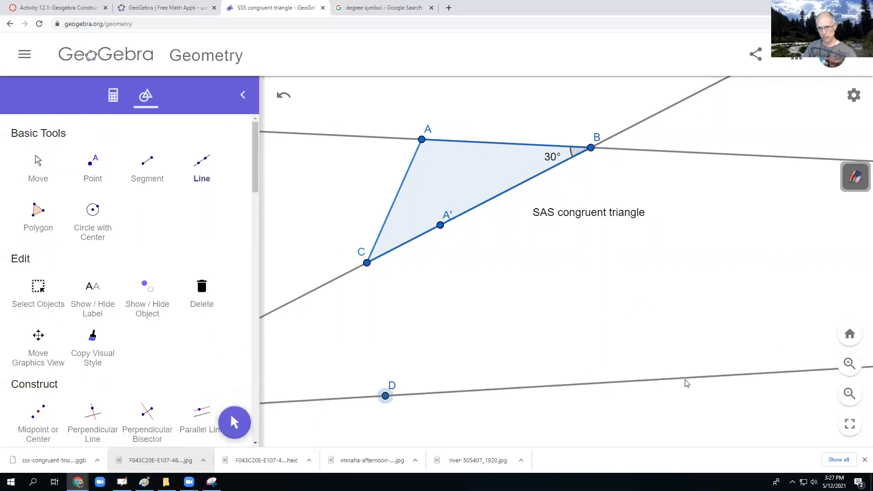
{"action": "left_click", "coordinate": [813, 392]}
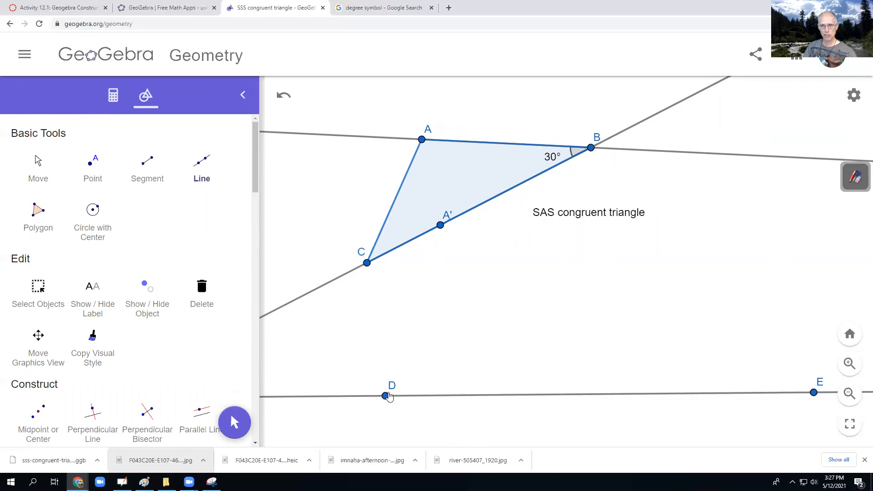
- Start a Compass construction at point D, and undo it together with the line through D and E
{"action": "scroll", "coordinate": [204, 296], "scroll_direction": "down", "scroll_amount": 8}
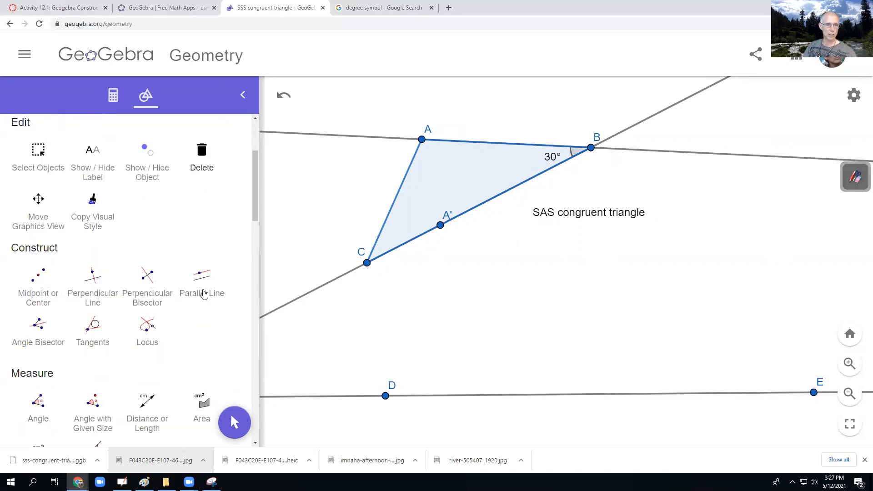
{"action": "scroll", "coordinate": [204, 295], "scroll_direction": "down", "scroll_amount": 8}
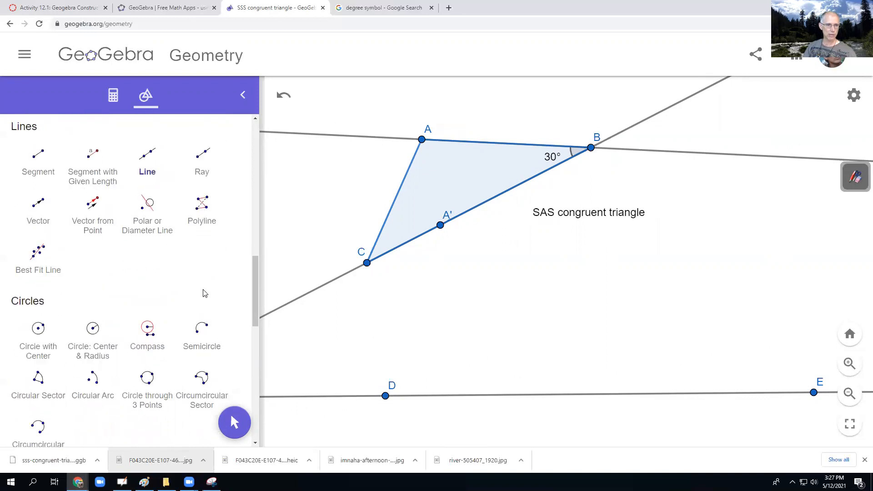
{"action": "left_click", "coordinate": [151, 290]}
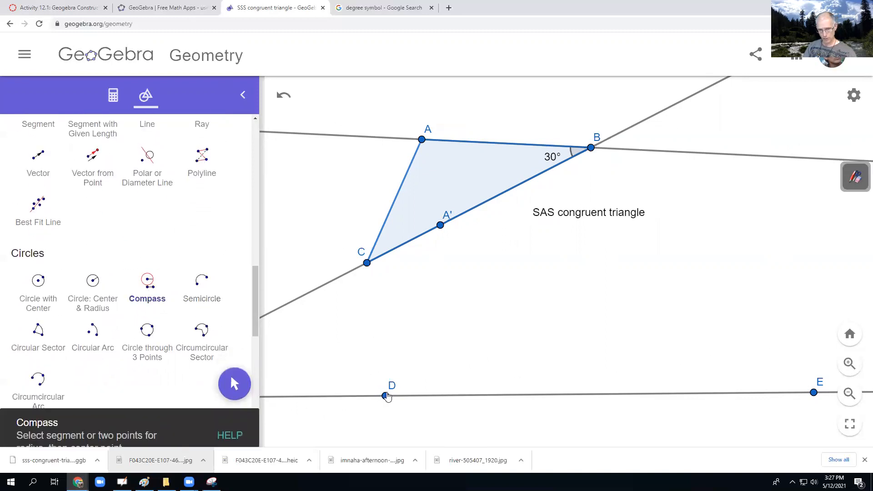
{"action": "left_click", "coordinate": [385, 396]}
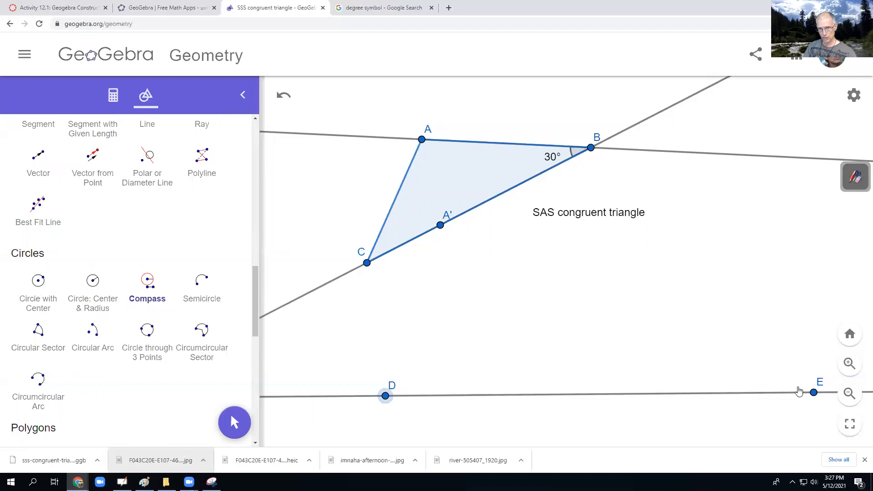
{"action": "key", "text": "ctrl+z"}
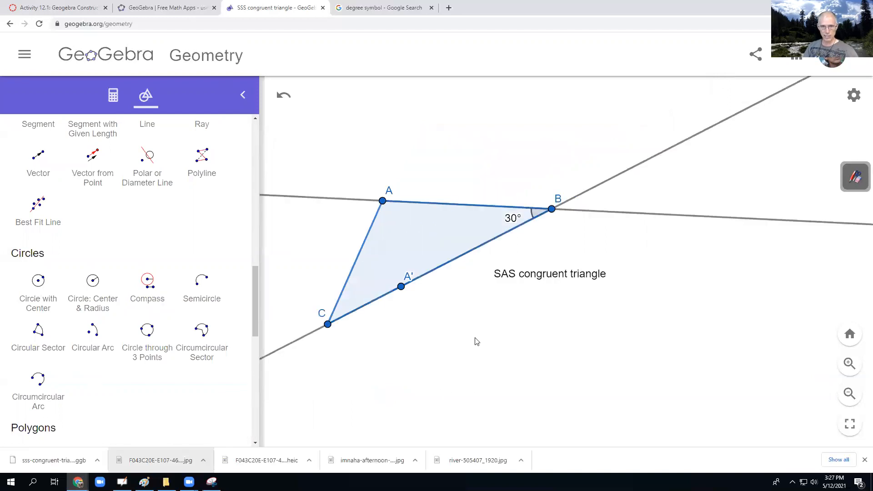
- Draw a nearly horizontal line through new points F and G near the lower edge of the drawing area
{"action": "scroll", "coordinate": [202, 249], "scroll_direction": "up", "scroll_amount": 6}
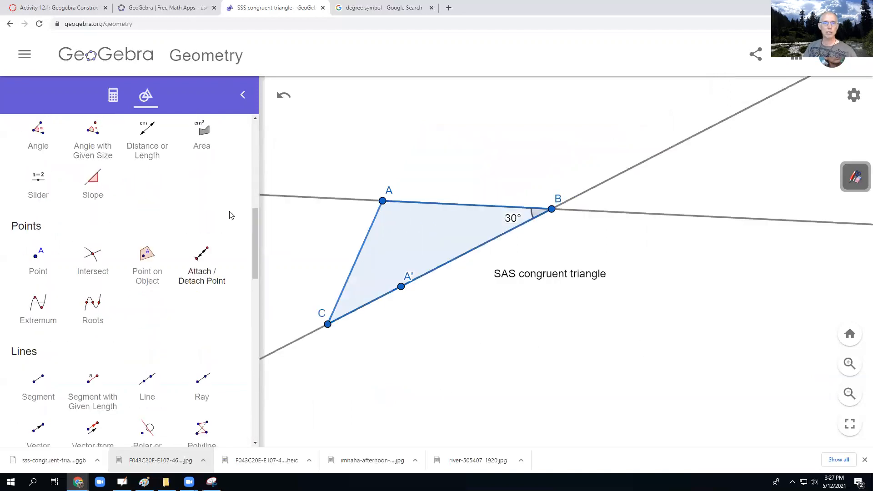
{"action": "scroll", "coordinate": [234, 174], "scroll_direction": "up", "scroll_amount": 9}
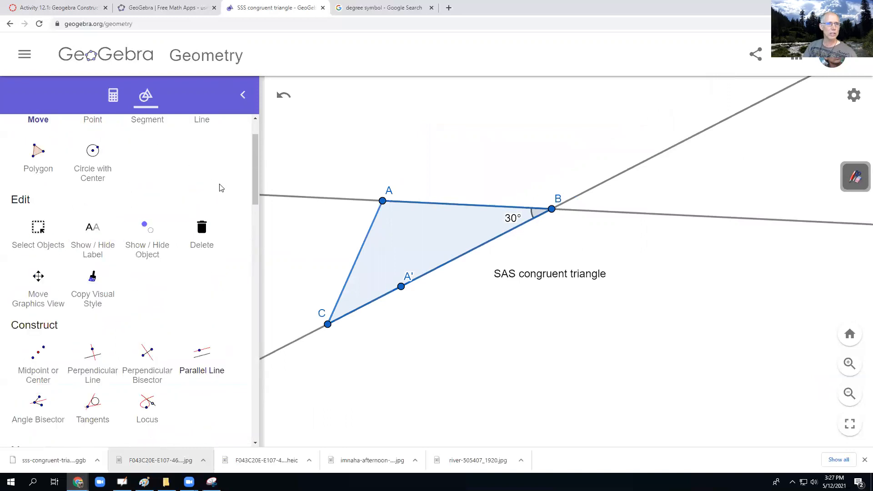
{"action": "left_click", "coordinate": [211, 170]}
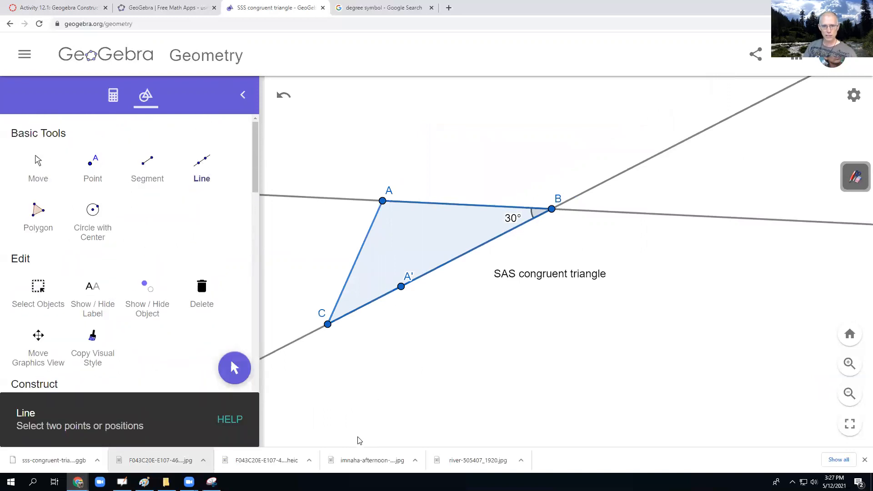
{"action": "left_click", "coordinate": [314, 436]}
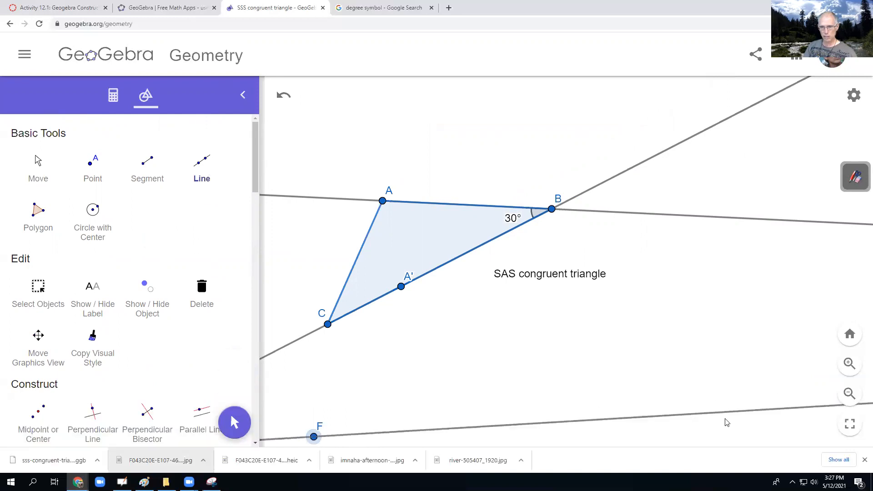
{"action": "left_click", "coordinate": [811, 436]}
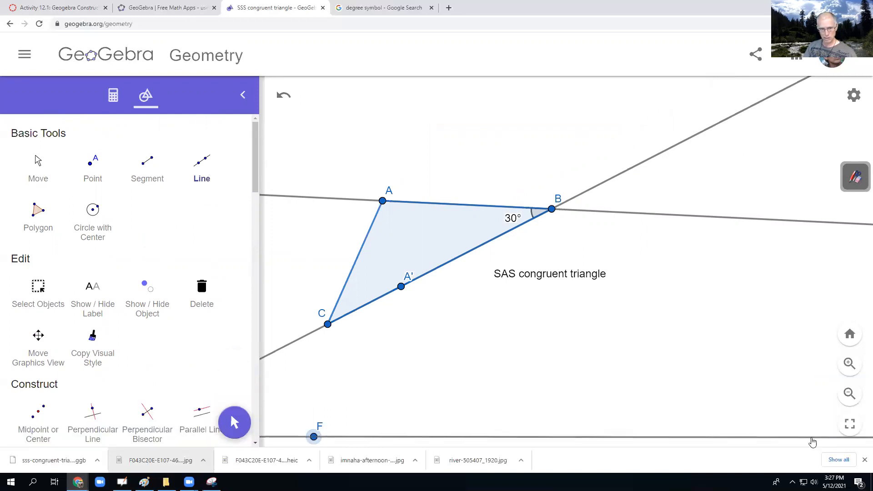
- Close the browser's downloads bar and undo the line through F and G
{"action": "left_click", "coordinate": [864, 460]}
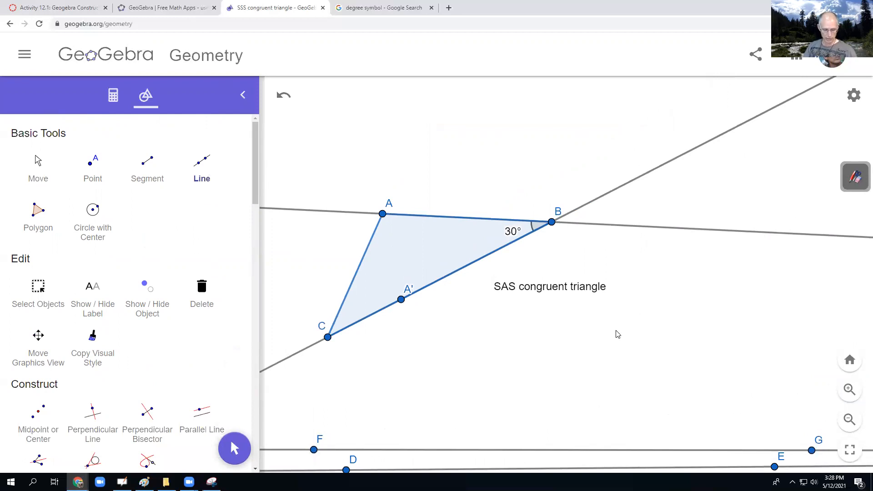
{"action": "left_click", "coordinate": [286, 96]}
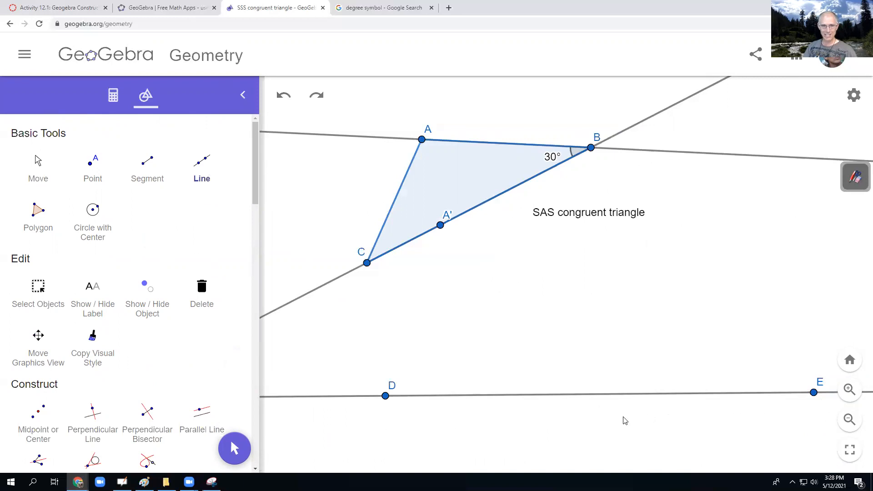
- Draw a Compass circle centred at D with the length of side CB as its radius
{"action": "scroll", "coordinate": [180, 273], "scroll_direction": "down", "scroll_amount": 6}
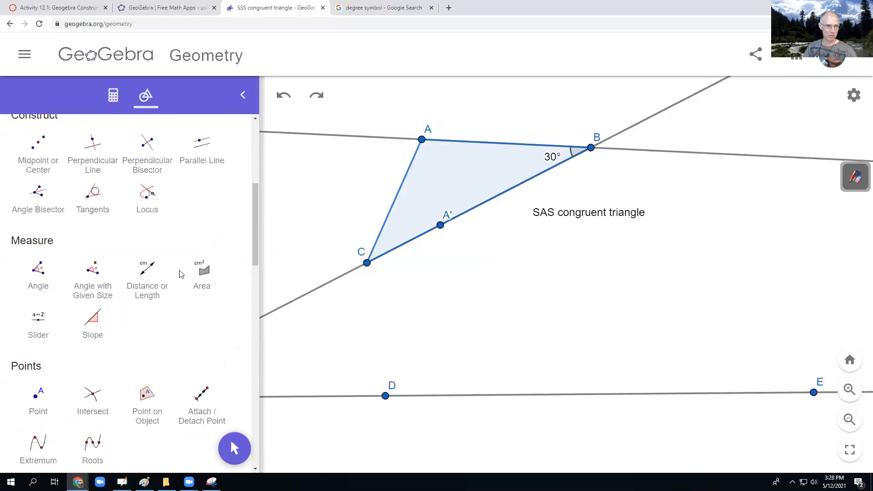
{"action": "scroll", "coordinate": [157, 309], "scroll_direction": "down", "scroll_amount": 8}
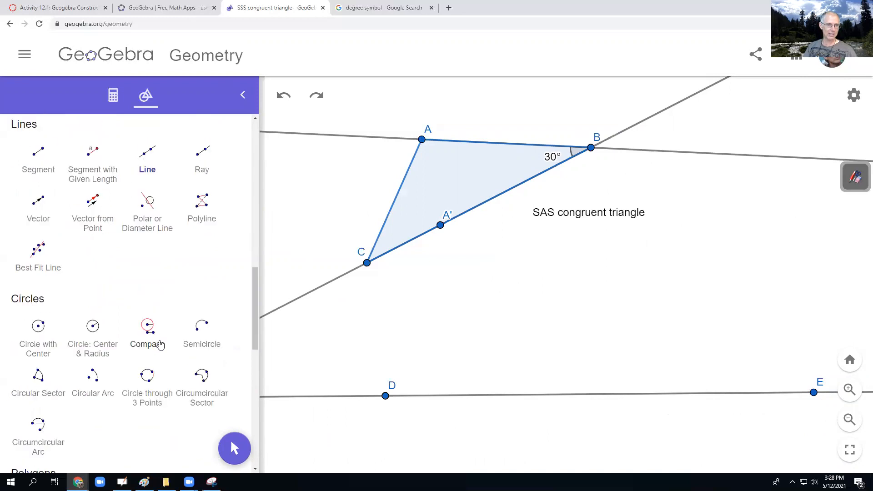
{"action": "left_click", "coordinate": [160, 345]}
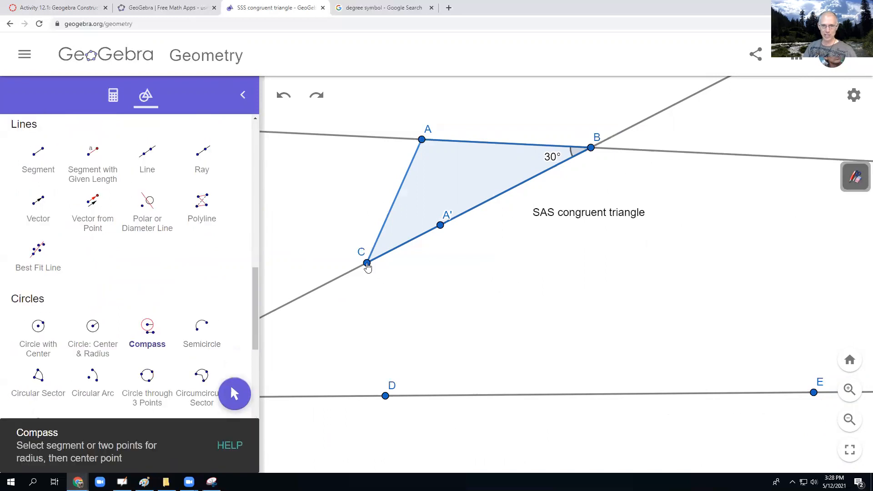
{"action": "left_click", "coordinate": [367, 264]}
{"action": "left_click", "coordinate": [590, 148]}
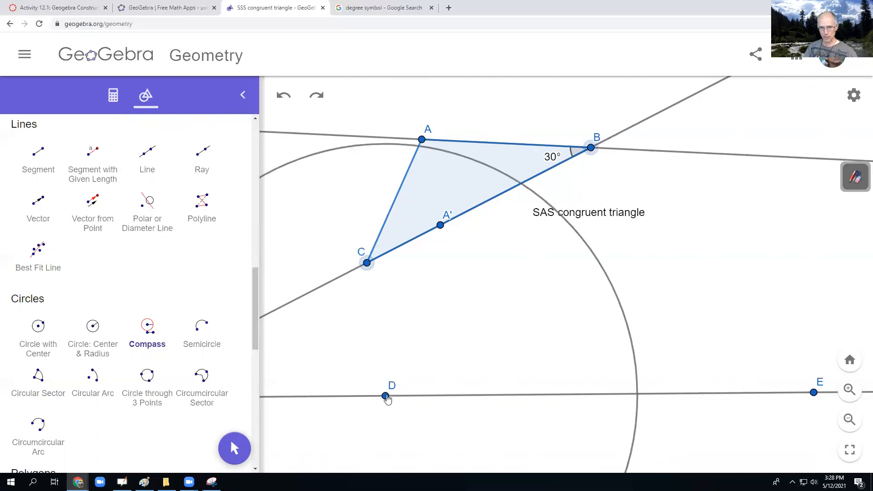
{"action": "left_click", "coordinate": [387, 396]}
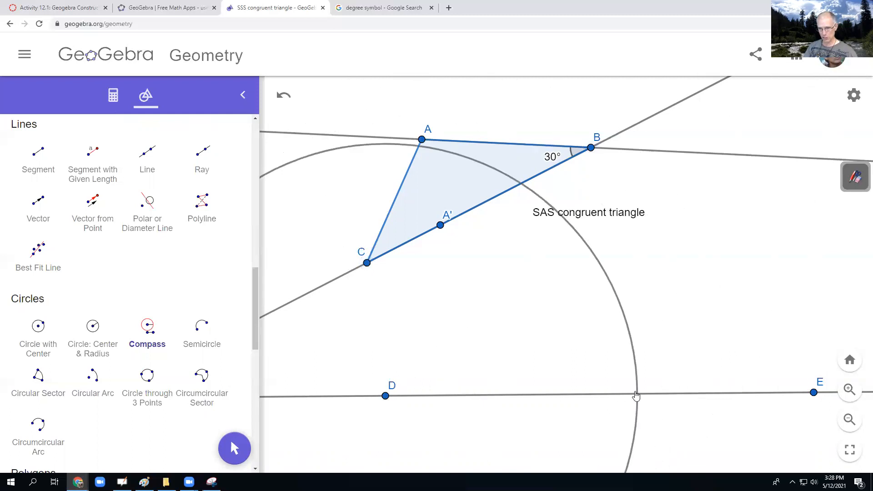
- Mark the intersection of the circle around D with line DE, between D and E
{"action": "scroll", "coordinate": [168, 308], "scroll_direction": "up", "scroll_amount": 5}
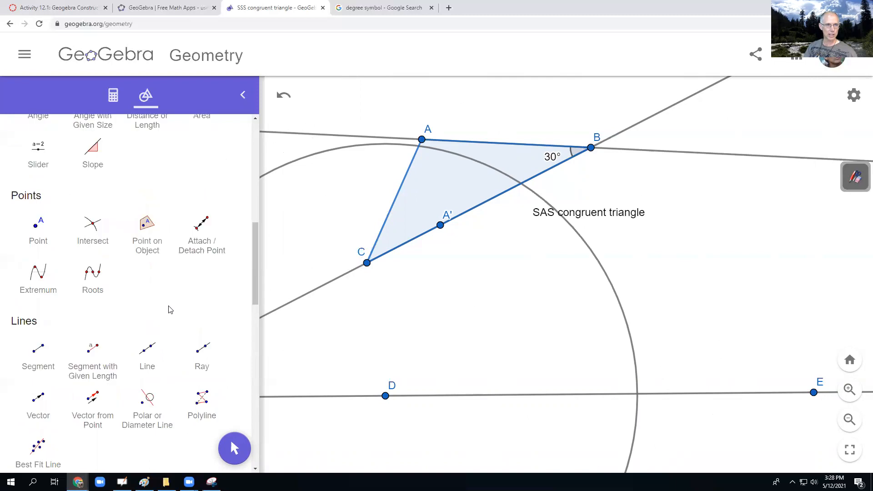
{"action": "left_click", "coordinate": [103, 259]}
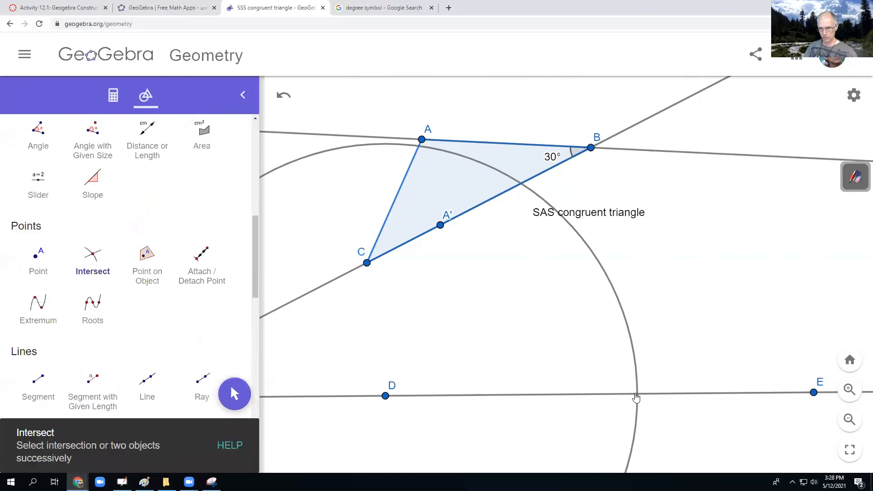
{"action": "left_click", "coordinate": [637, 394]}
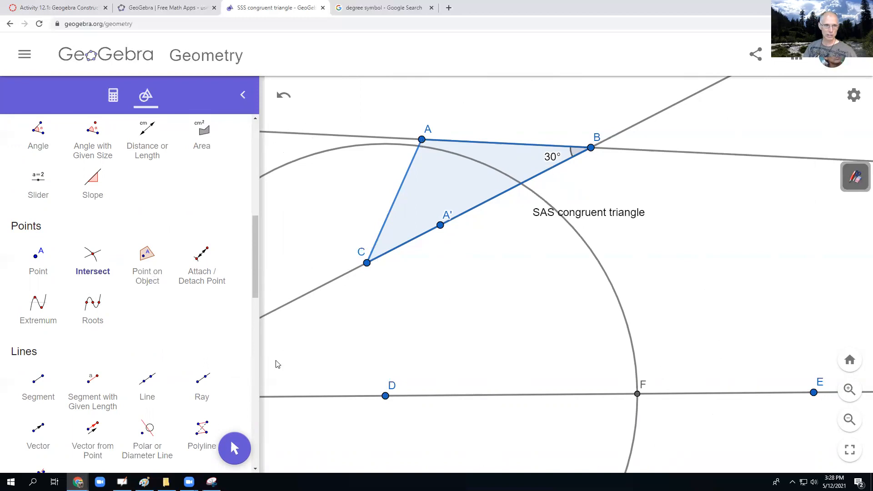
- Draw a Compass circle centred at F with the length of side BA as its radius
{"action": "scroll", "coordinate": [178, 366], "scroll_direction": "down", "scroll_amount": 3}
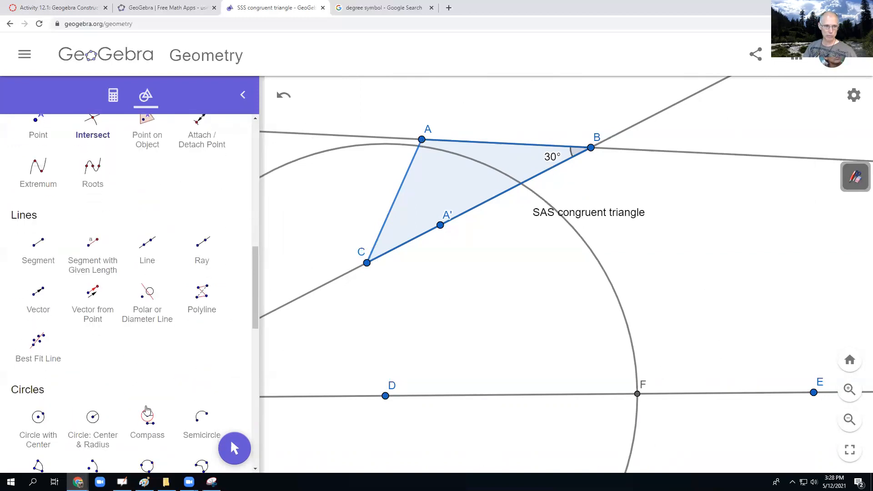
{"action": "left_click", "coordinate": [149, 415]}
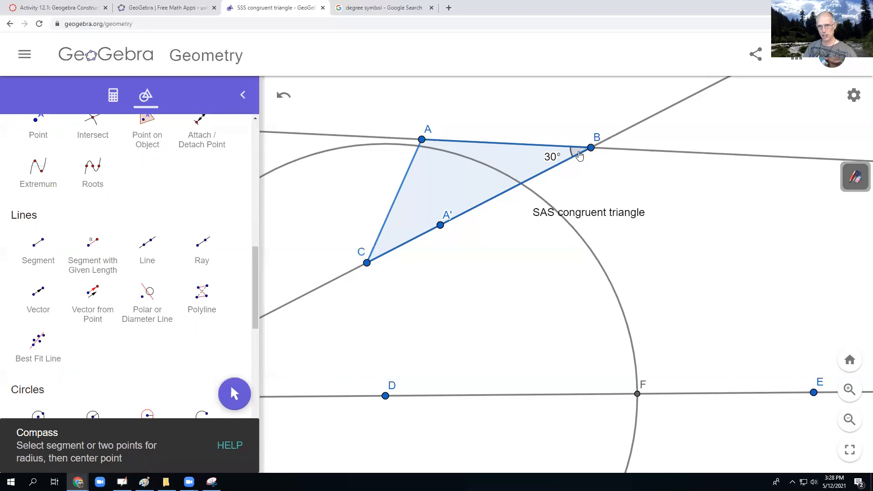
{"action": "left_click", "coordinate": [591, 148]}
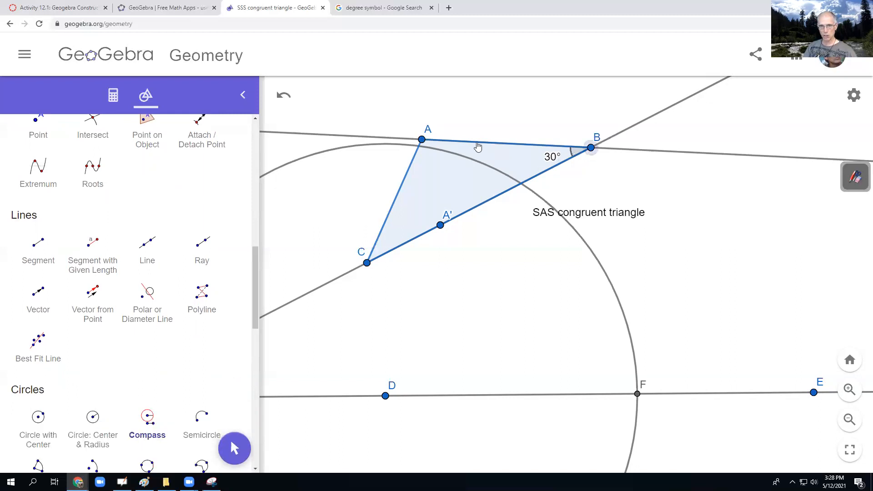
{"action": "left_click", "coordinate": [422, 141]}
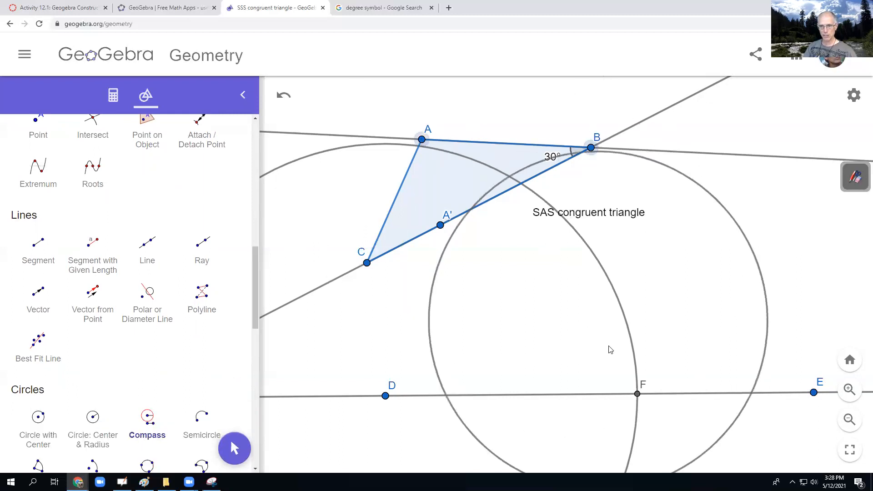
{"action": "left_click", "coordinate": [636, 395]}
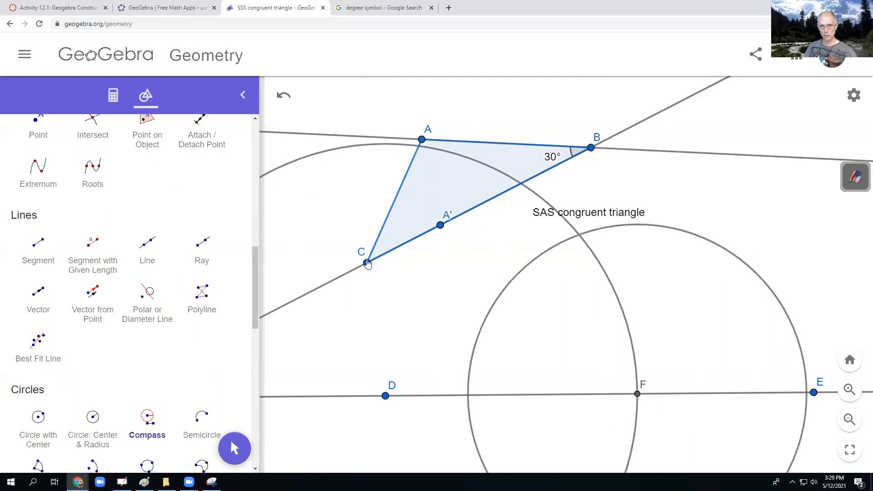
- Draw a Compass circle centred at D with the length of side CA as its radius
{"action": "left_click", "coordinate": [367, 263]}
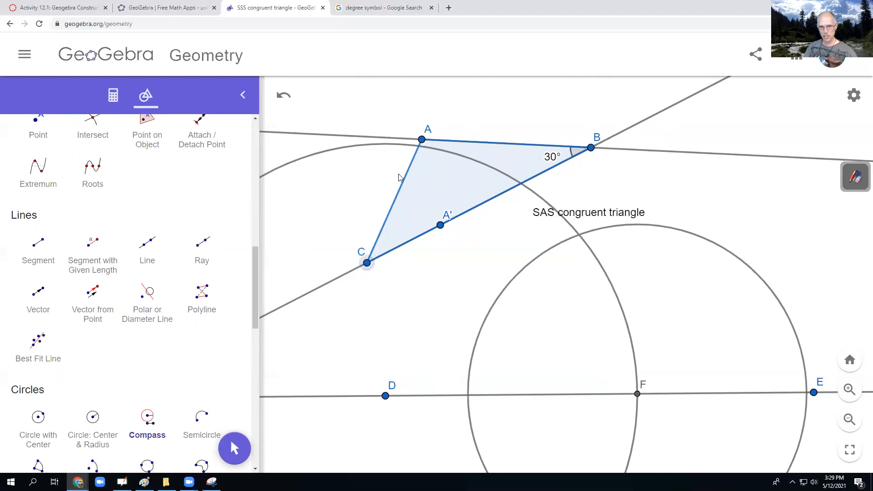
{"action": "left_click", "coordinate": [422, 140]}
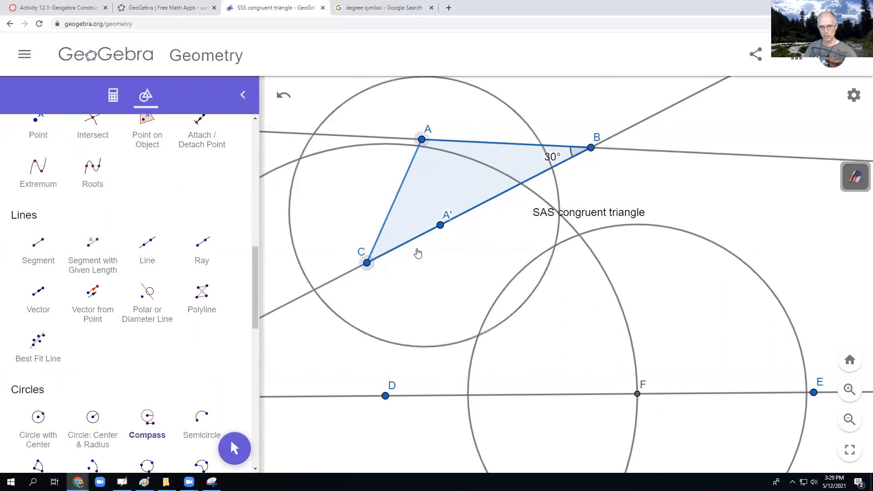
{"action": "left_click", "coordinate": [386, 396]}
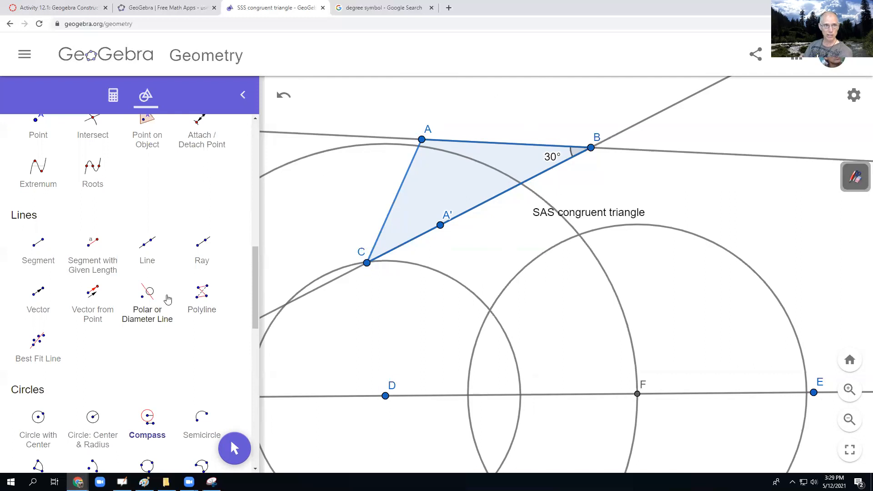
- Mark the intersection above line DE of the smaller circle around D and the circle around F
{"action": "scroll", "coordinate": [154, 296], "scroll_direction": "up", "scroll_amount": 3}
{"action": "left_click", "coordinate": [94, 258]}
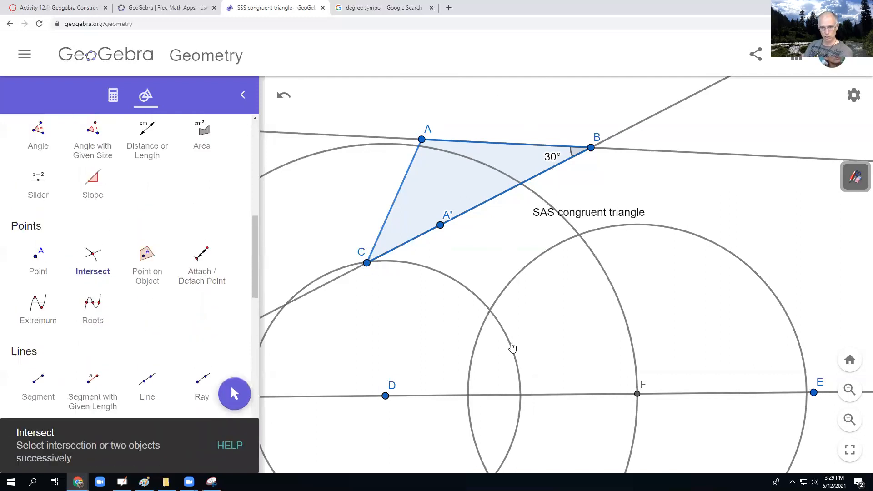
{"action": "left_click", "coordinate": [490, 312]}
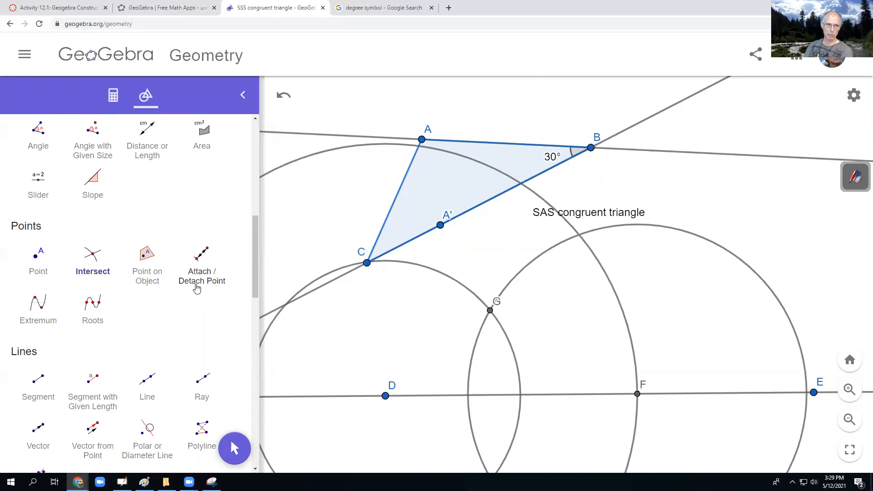
- Rename point D as C' in its object settings
{"action": "scroll", "coordinate": [195, 286], "scroll_direction": "up", "scroll_amount": 6}
{"action": "scroll", "coordinate": [34, 151], "scroll_direction": "up", "scroll_amount": 3}
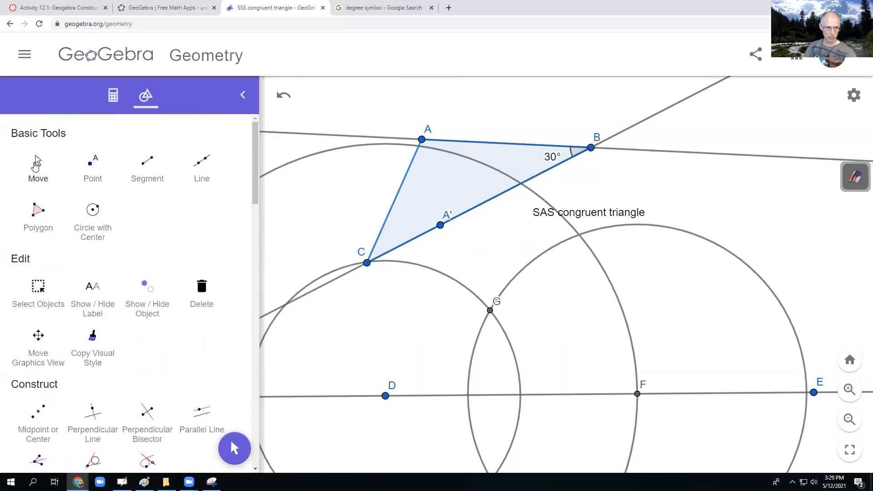
{"action": "left_click", "coordinate": [36, 164]}
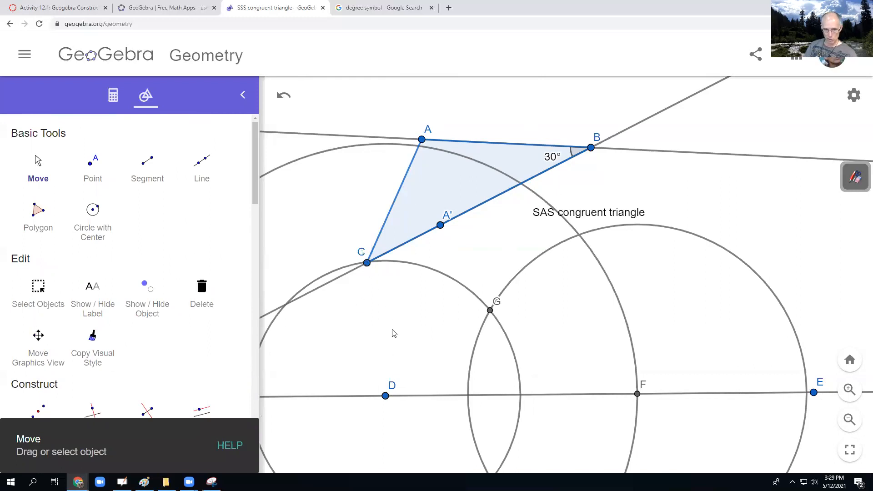
{"action": "left_click", "coordinate": [392, 389]}
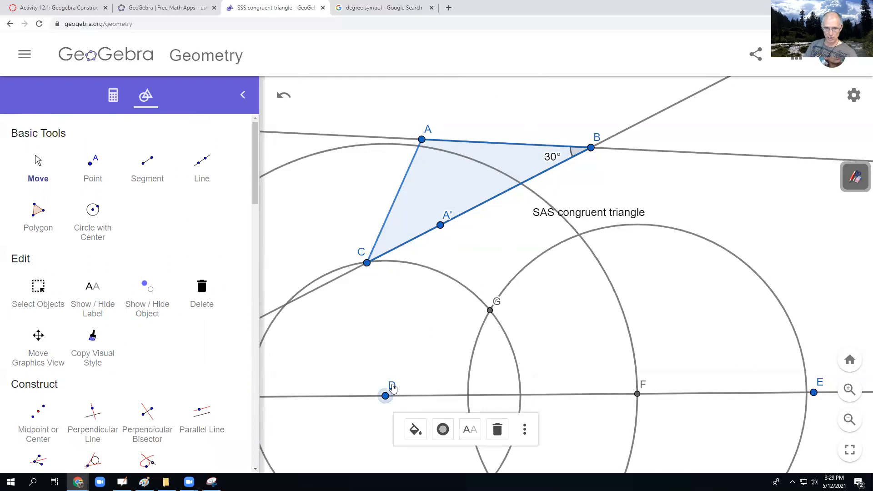
{"action": "left_click", "coordinate": [525, 429]}
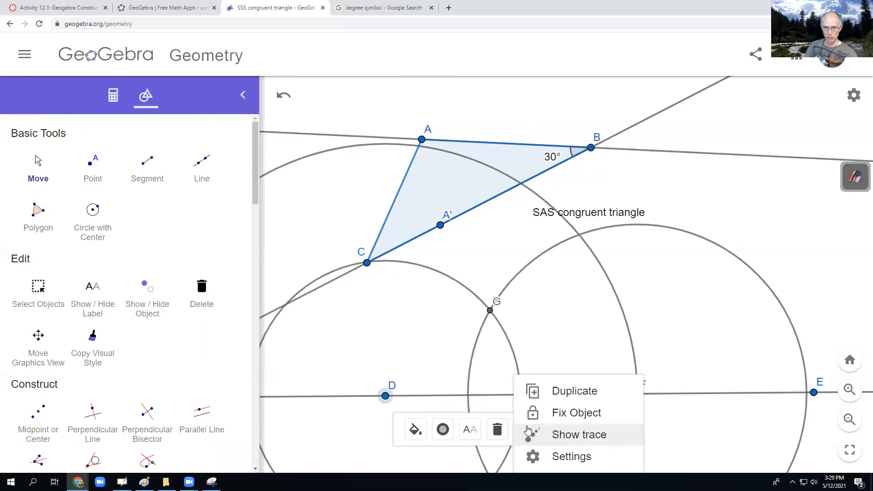
{"action": "left_click", "coordinate": [568, 456]}
{"action": "double_click", "coordinate": [546, 131]}
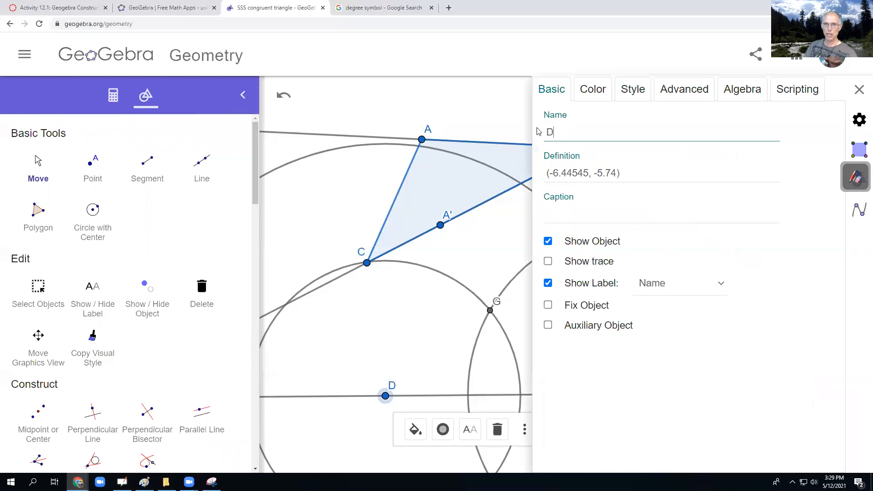
{"action": "type", "text": "C"}
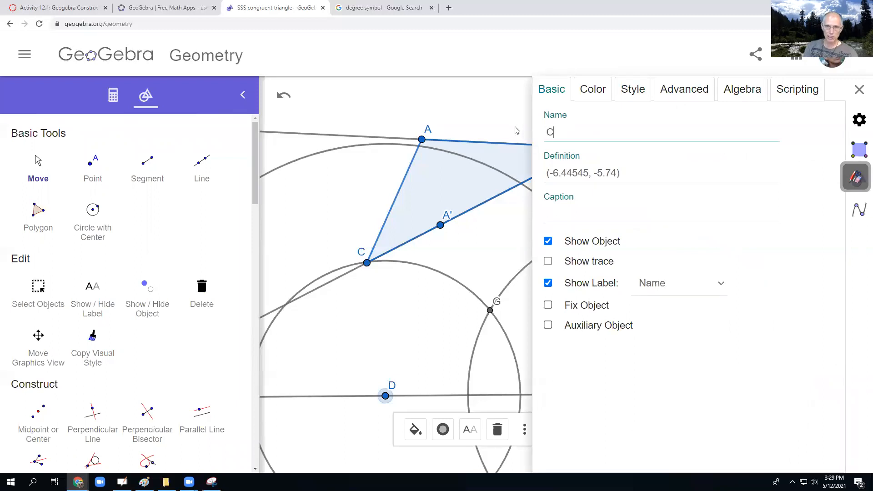
{"action": "type", "text": "'"}
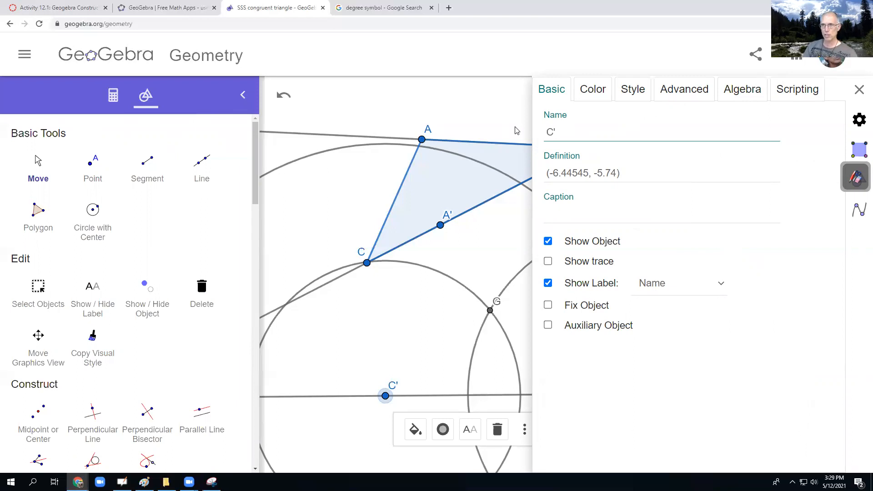
{"action": "left_click", "coordinate": [855, 91]}
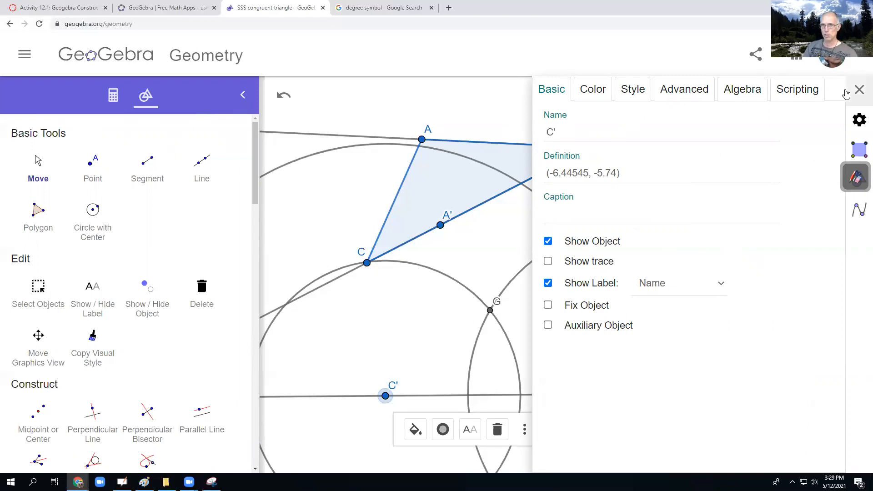
- Rename intersection point G as A' and close the object settings
{"action": "left_click", "coordinate": [490, 310]}
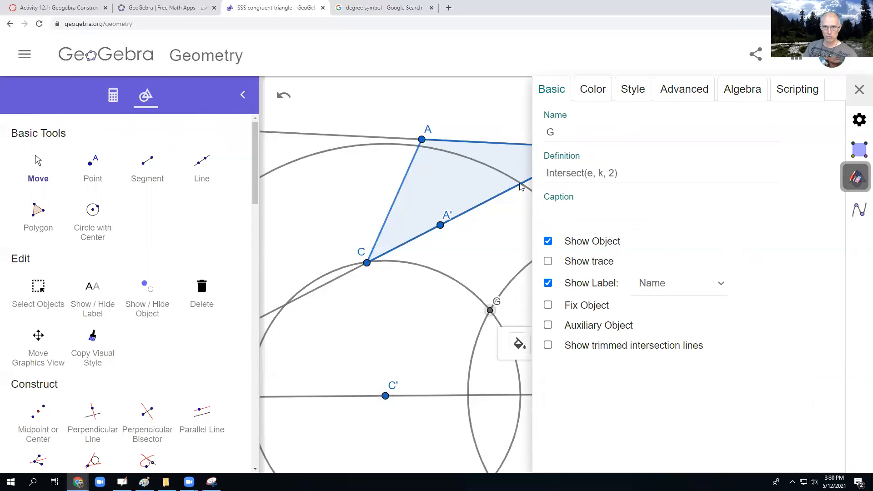
{"action": "left_click", "coordinate": [561, 132]}
{"action": "double_click", "coordinate": [550, 132]}
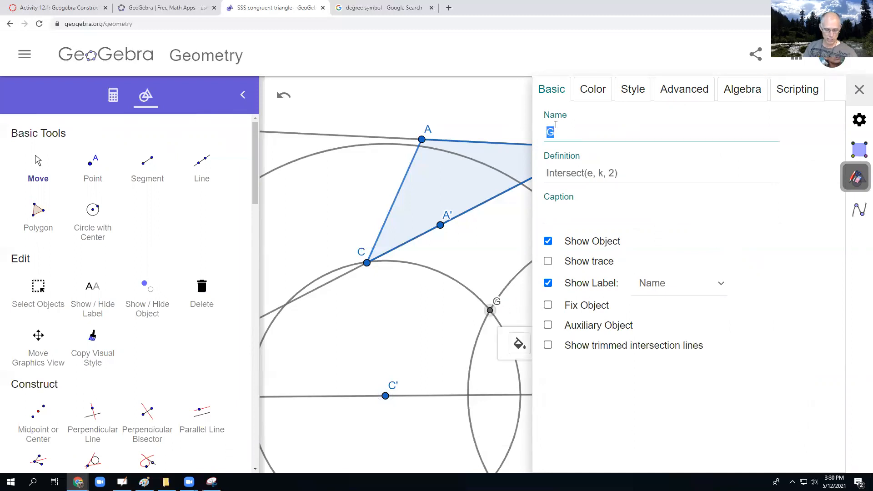
{"action": "type", "text": "A"}
{"action": "key", "text": "Return"}
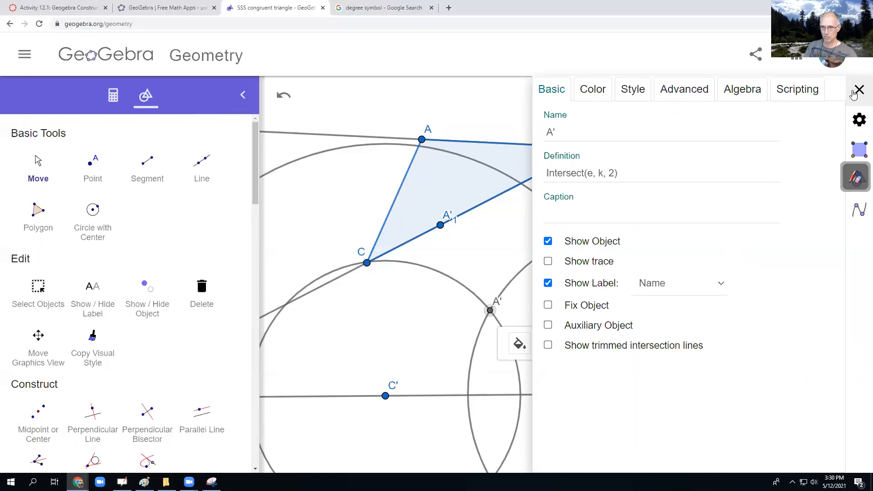
{"action": "left_click", "coordinate": [859, 90]}
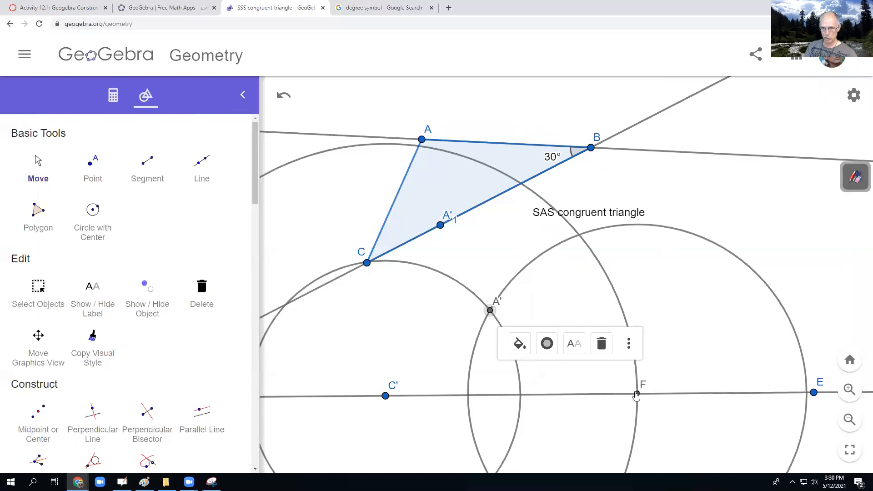
- Rename intersection point F on the lower line as B' in its object settings
{"action": "left_click", "coordinate": [637, 393]}
{"action": "left_click", "coordinate": [776, 428]}
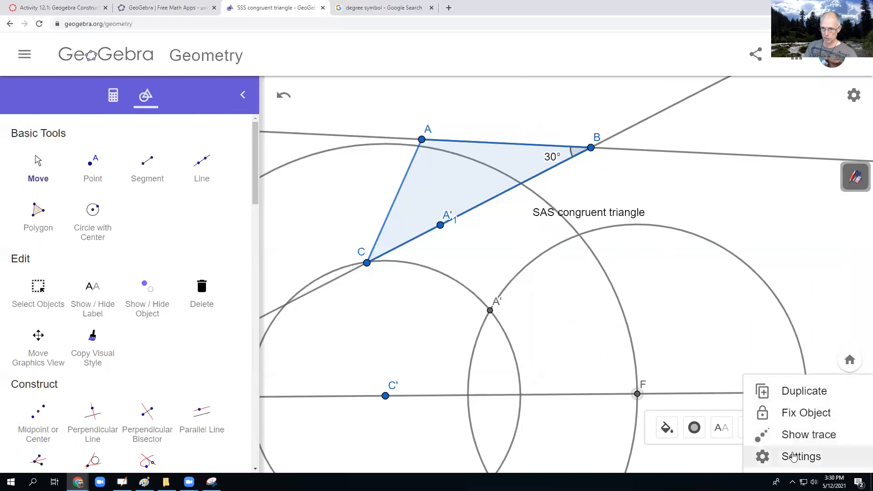
{"action": "left_click", "coordinate": [791, 455]}
{"action": "left_click", "coordinate": [573, 132]}
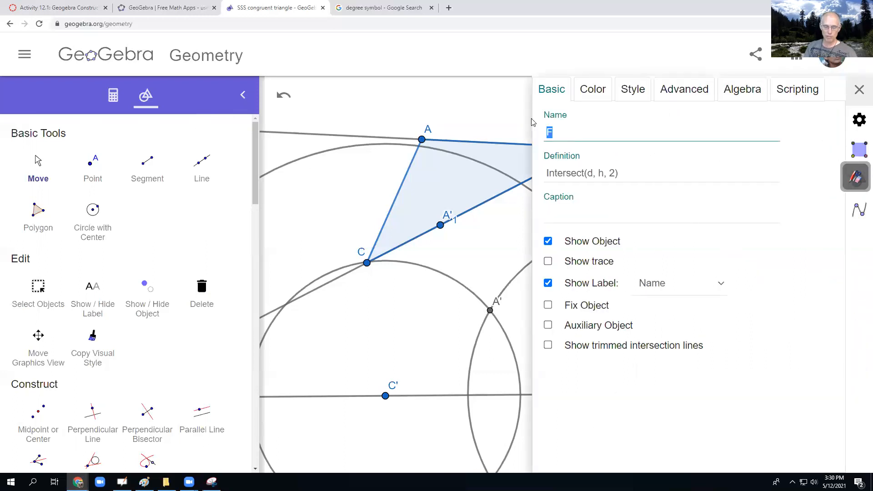
{"action": "type", "text": "B"}
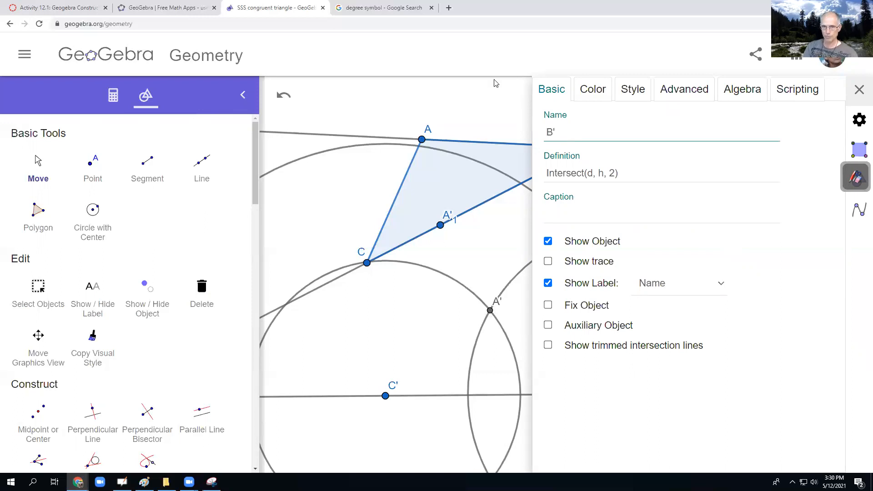
- Confirm the name B', close the object settings and draw a polygon through points A', B' and C'
{"action": "key", "text": "Return"}
{"action": "left_click", "coordinate": [859, 90]}
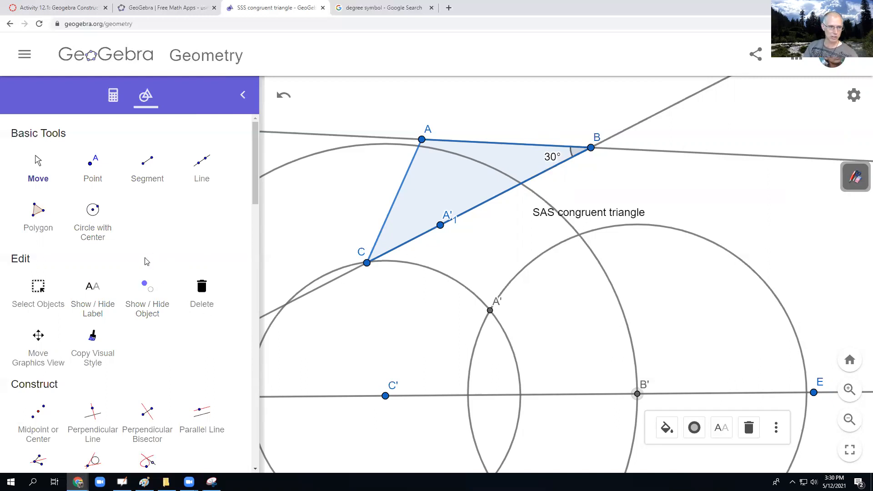
{"action": "scroll", "coordinate": [147, 317], "scroll_direction": "down", "scroll_amount": 1}
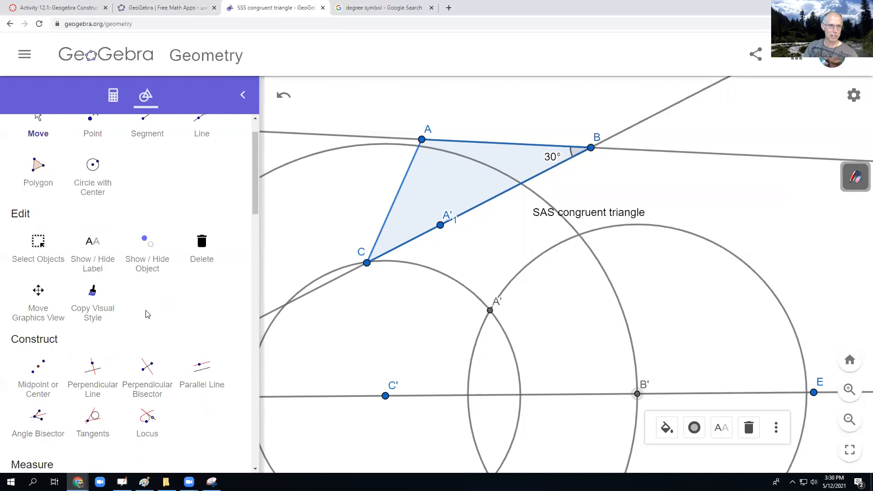
{"action": "scroll", "coordinate": [147, 314], "scroll_direction": "up", "scroll_amount": 1}
{"action": "left_click", "coordinate": [44, 219]}
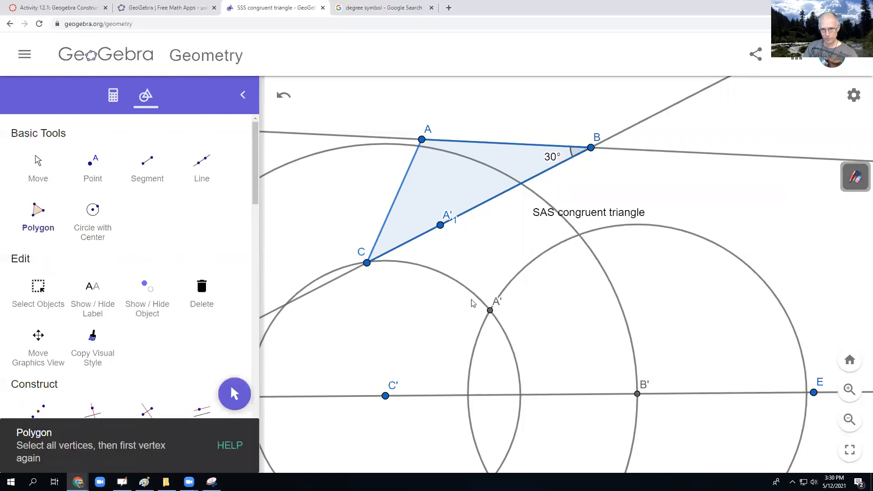
{"action": "left_click", "coordinate": [489, 310]}
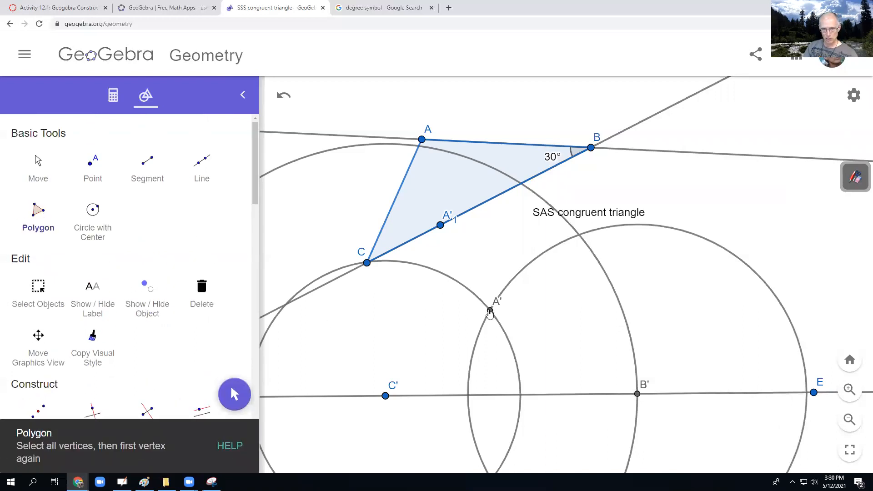
{"action": "left_click", "coordinate": [638, 393]}
{"action": "left_click", "coordinate": [386, 396]}
{"action": "left_click", "coordinate": [490, 311]}
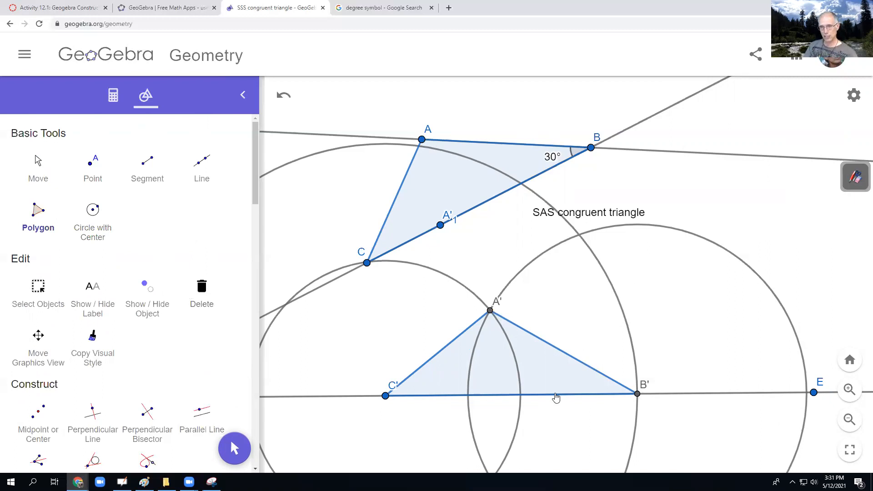
- Measure the angle at vertex B' between A' and C' and move its label into the triangle, clear of the vertex
{"action": "scroll", "coordinate": [128, 287], "scroll_direction": "down", "scroll_amount": 3}
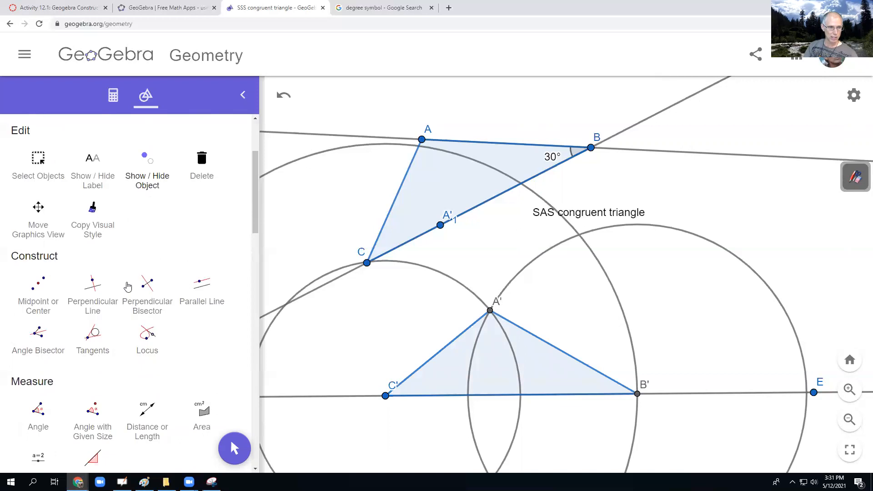
{"action": "scroll", "coordinate": [129, 285], "scroll_direction": "down", "scroll_amount": 2}
{"action": "left_click", "coordinate": [30, 311]}
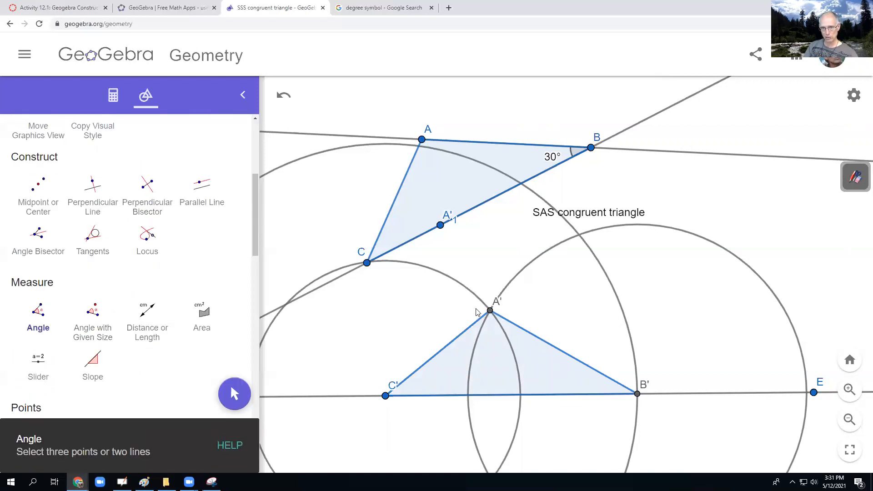
{"action": "left_click", "coordinate": [489, 311]}
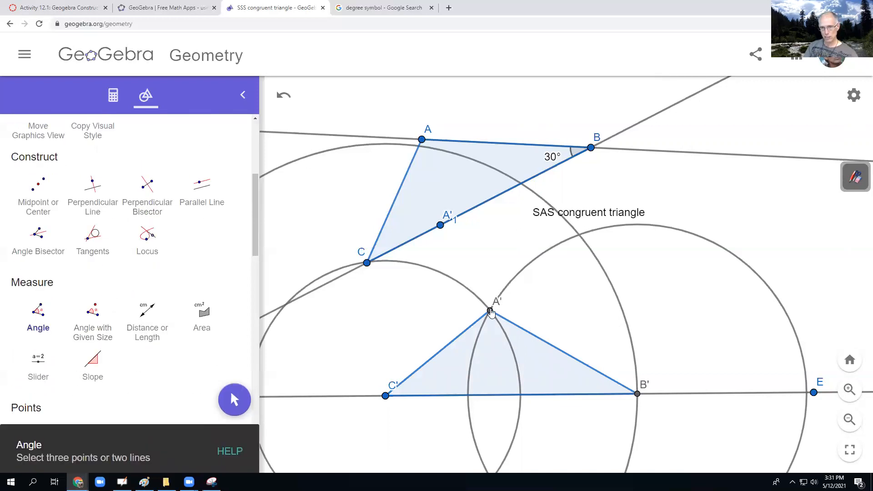
{"action": "left_click", "coordinate": [637, 395]}
{"action": "left_click", "coordinate": [386, 397]}
{"action": "scroll", "coordinate": [124, 247], "scroll_direction": "up", "scroll_amount": 5}
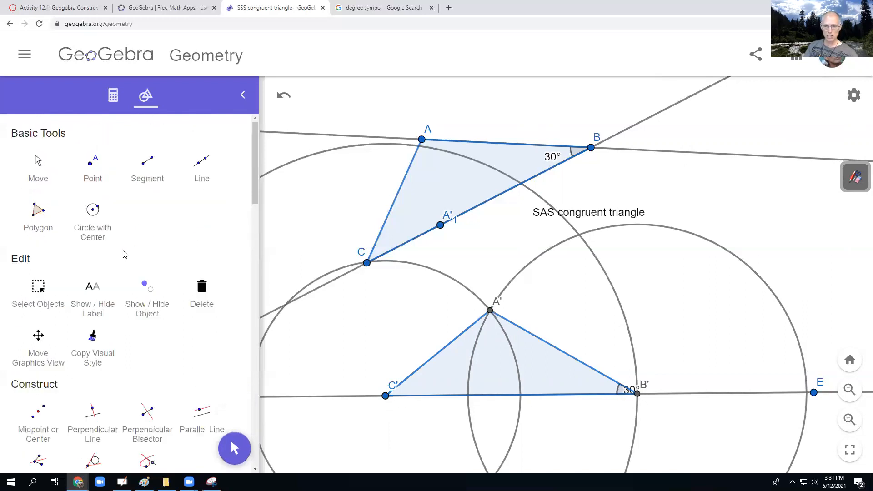
{"action": "left_click", "coordinate": [38, 163]}
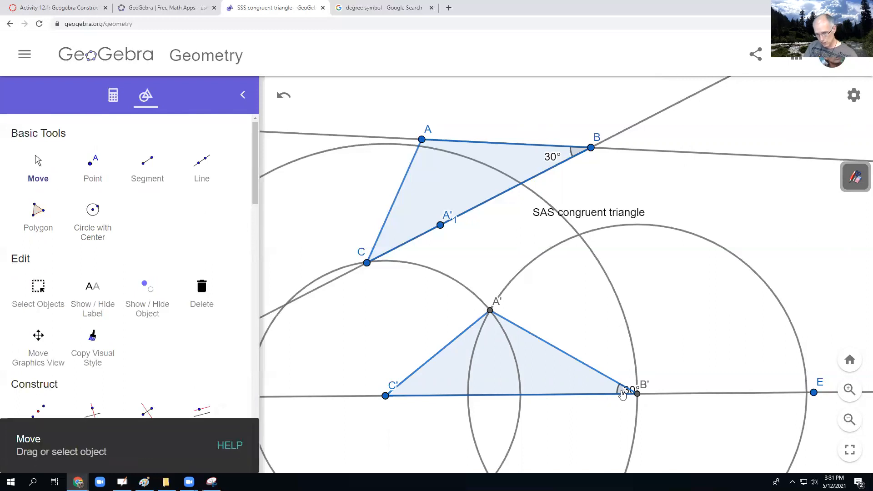
{"action": "left_click_drag", "start_coordinate": [627, 394], "coordinate": [595, 386]}
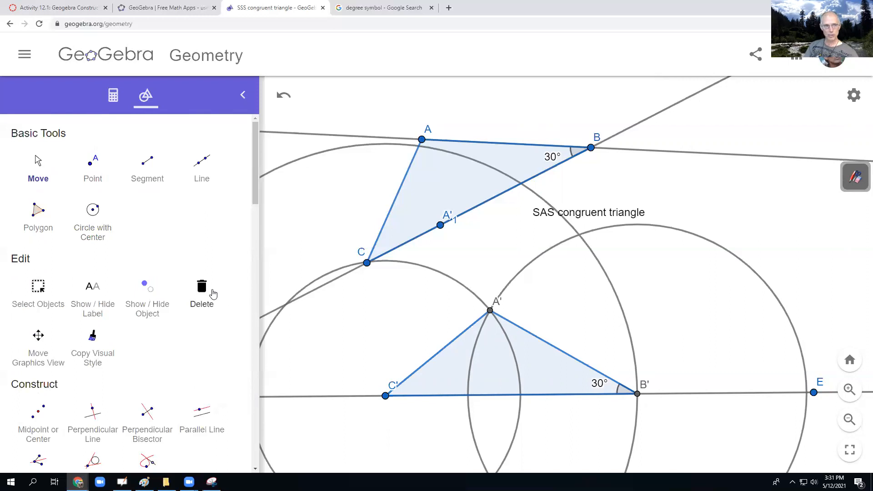
- Measure the distances from C to B and from C' to B' to compare the corresponding sides
{"action": "scroll", "coordinate": [149, 313], "scroll_direction": "down", "scroll_amount": 2}
{"action": "scroll", "coordinate": [155, 317], "scroll_direction": "down", "scroll_amount": 3}
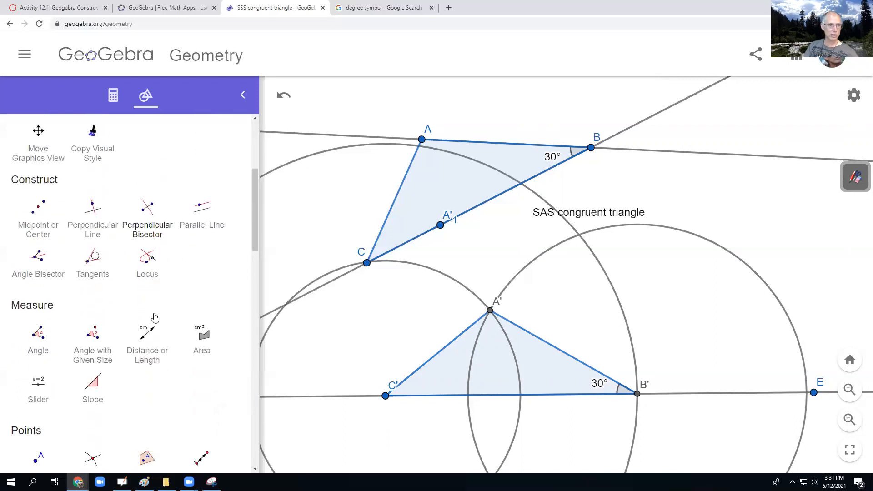
{"action": "left_click", "coordinate": [148, 314]}
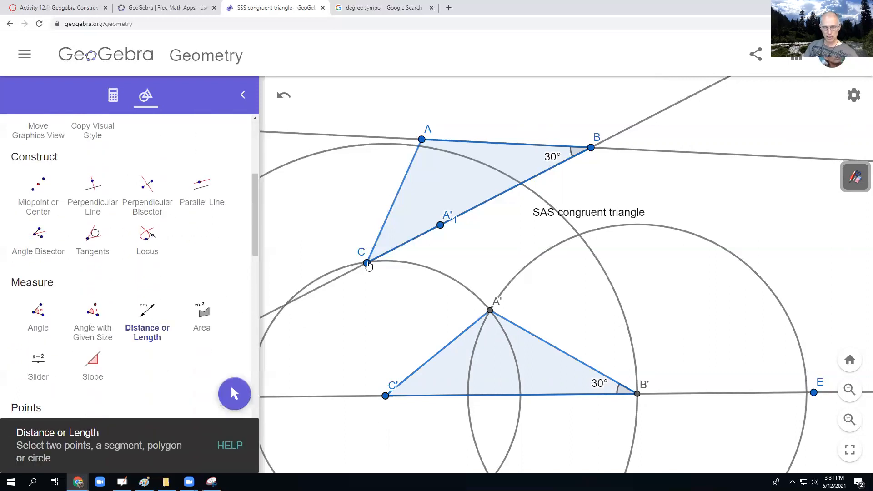
{"action": "left_click", "coordinate": [367, 264]}
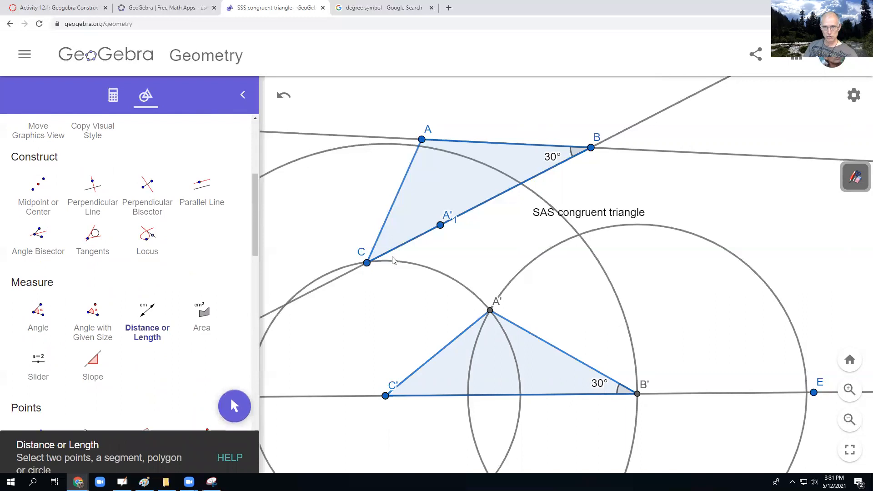
{"action": "left_click", "coordinate": [590, 149]}
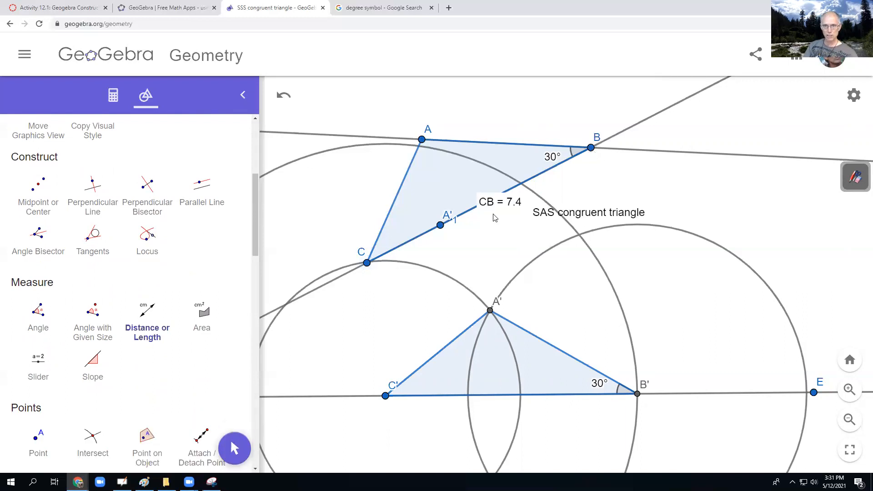
{"action": "left_click", "coordinate": [384, 395]}
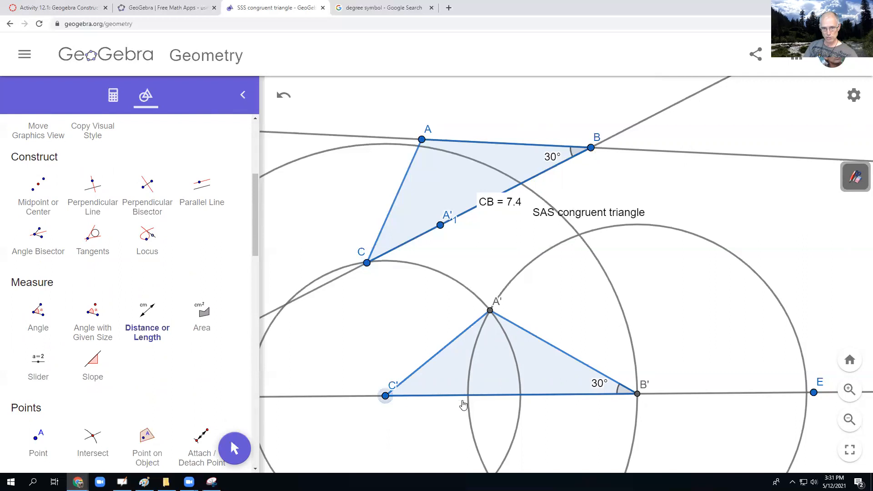
{"action": "left_click", "coordinate": [637, 394]}
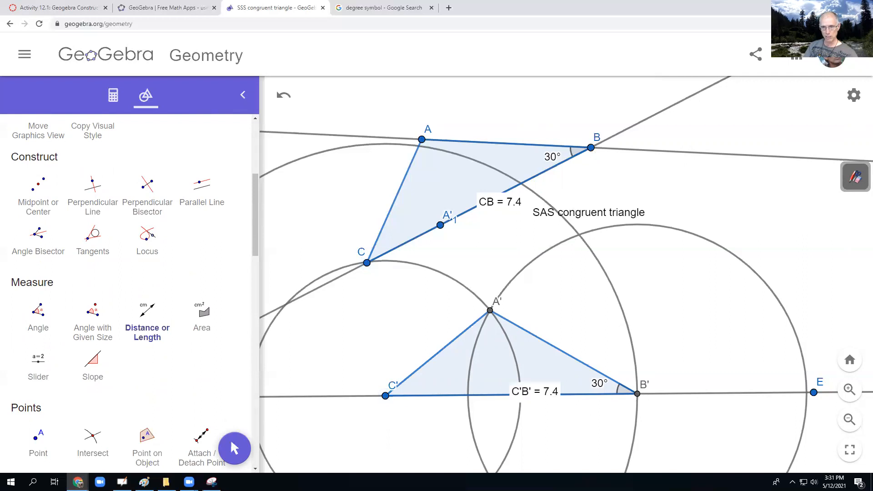
- Measure the distances from A to B and from A' to B' on the two triangles
{"action": "left_click", "coordinate": [422, 139]}
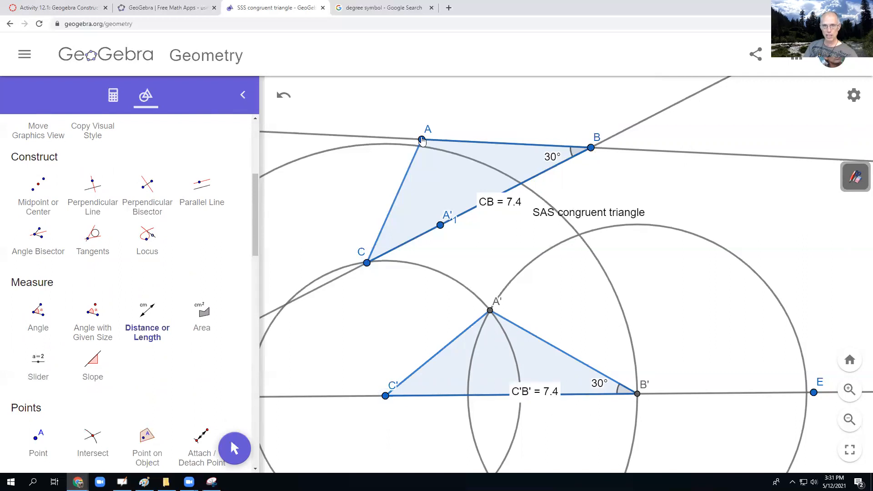
{"action": "left_click", "coordinate": [591, 147]}
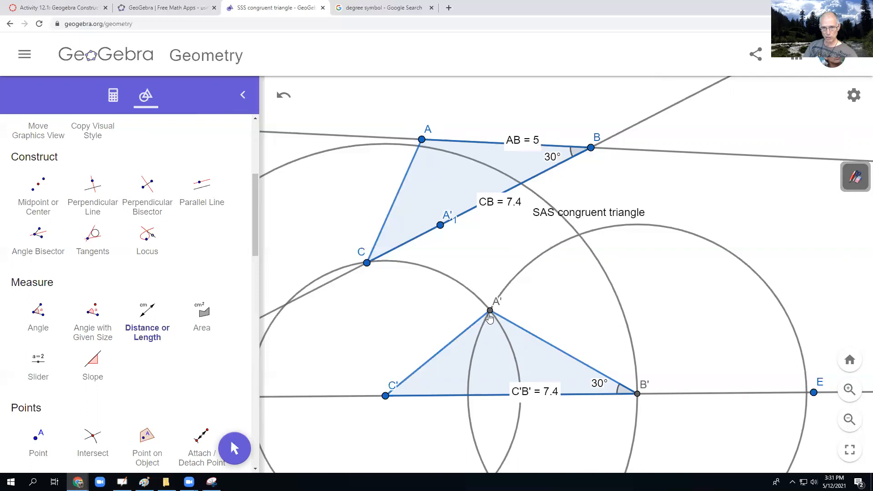
{"action": "left_click", "coordinate": [637, 395]}
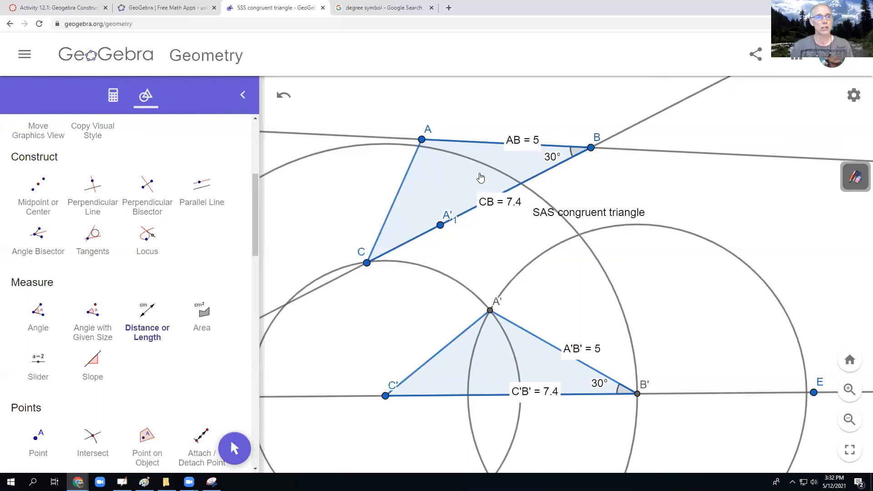
- Save the construction as a shared file titled "SAS congruent triangle" and copy its share link
{"action": "left_click", "coordinate": [762, 55]}
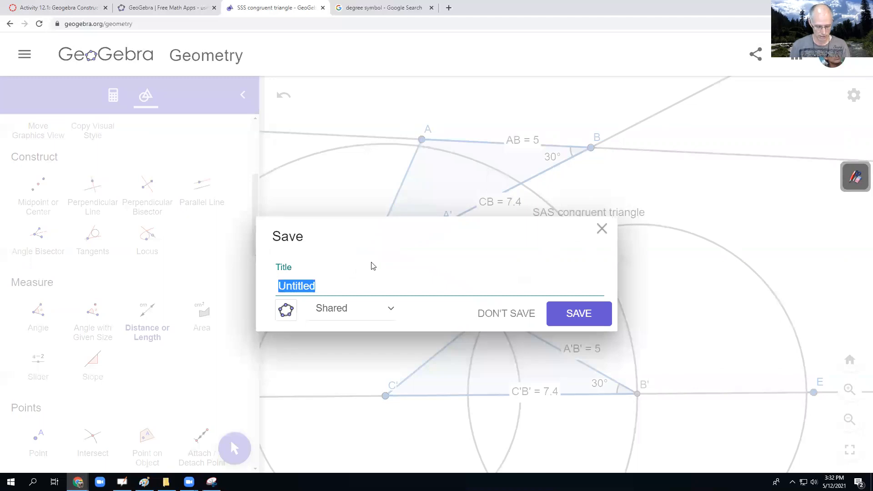
{"action": "type", "text": "SAS"}
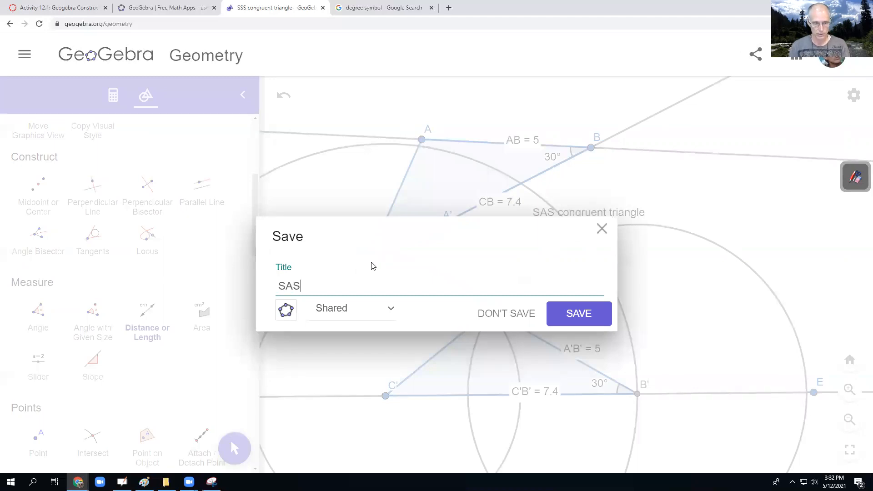
{"action": "type", "text": " congruent triangle"}
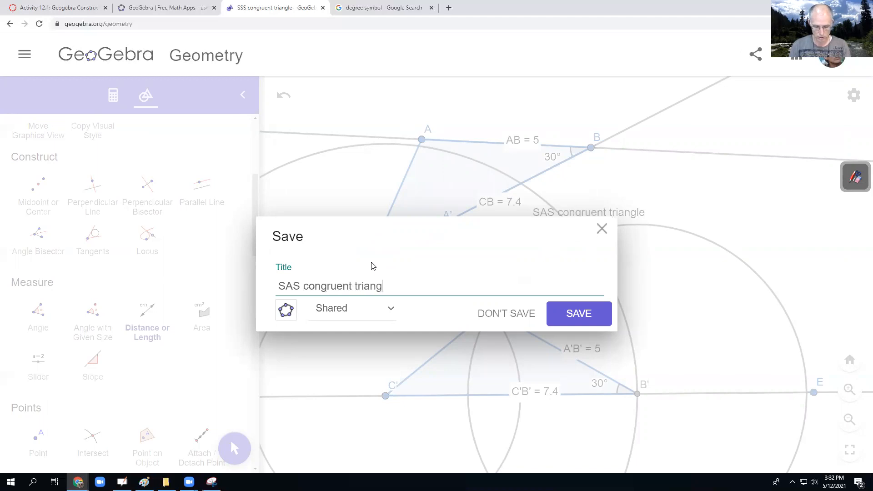
{"action": "left_click", "coordinate": [586, 314]}
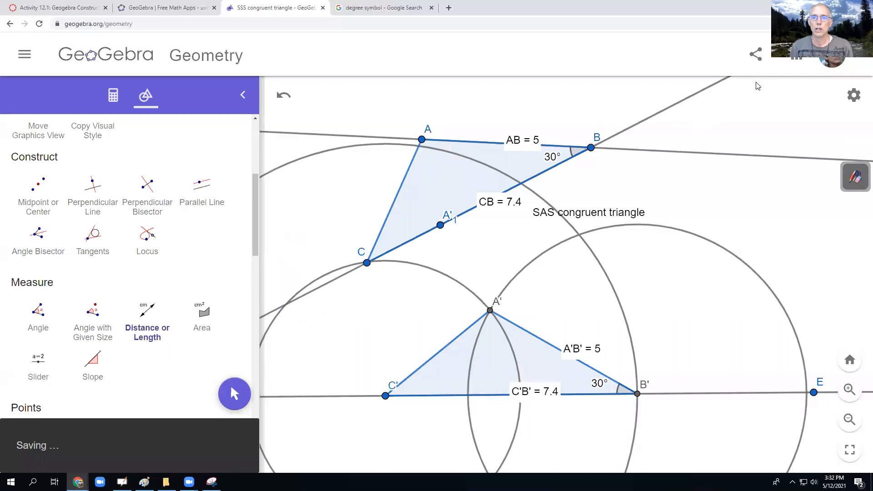
{"action": "left_click", "coordinate": [577, 273]}
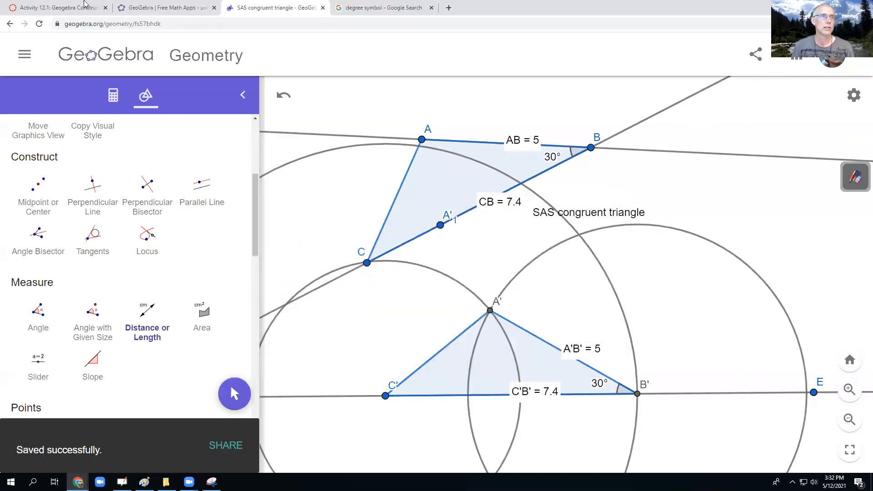
- Switch to the Canvas assignment and add the line "SAS Congruent triangle" below the SSS link in the text entry
{"action": "left_click", "coordinate": [68, 8]}
{"action": "scroll", "coordinate": [283, 299], "scroll_direction": "down", "scroll_amount": 4}
{"action": "left_click", "coordinate": [219, 239]}
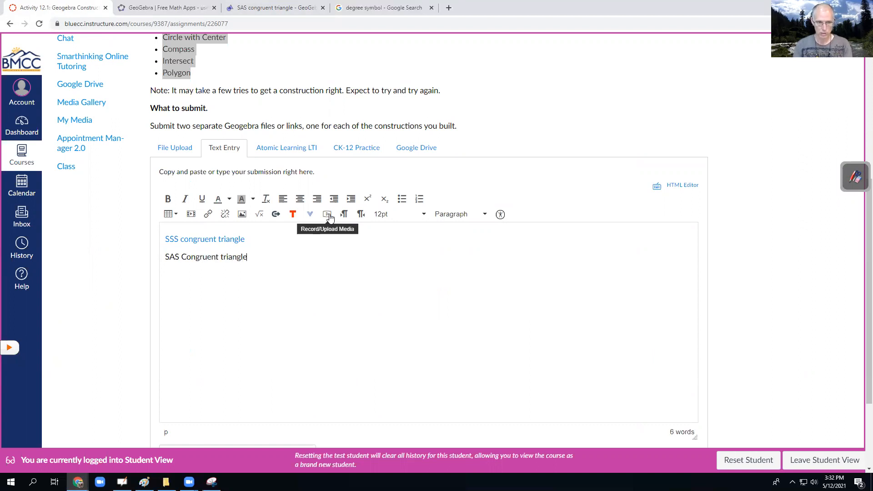
- Link the text "SAS Congruent triangle" to the copied GeoGebra address and submit the assignment
{"action": "left_click_drag", "start_coordinate": [248, 257], "coordinate": [166, 260]}
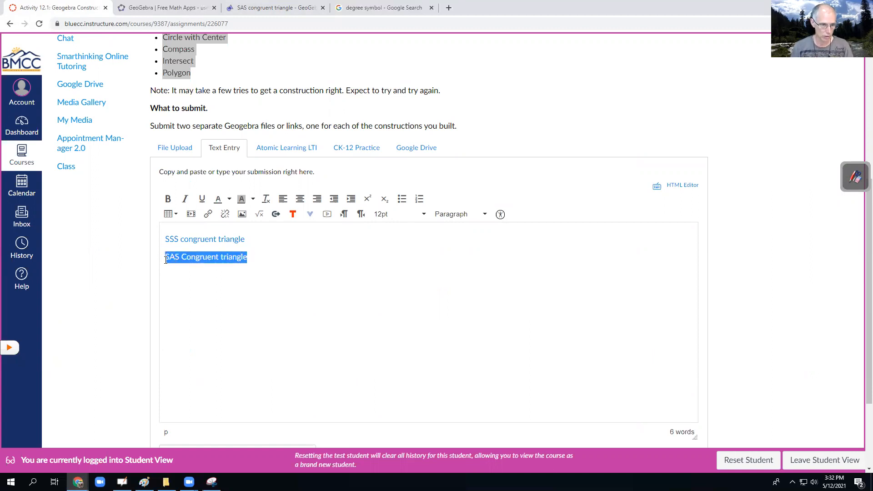
{"action": "left_click", "coordinate": [208, 213]}
{"action": "key", "text": "ctrl+v"}
{"action": "left_click", "coordinate": [471, 285]}
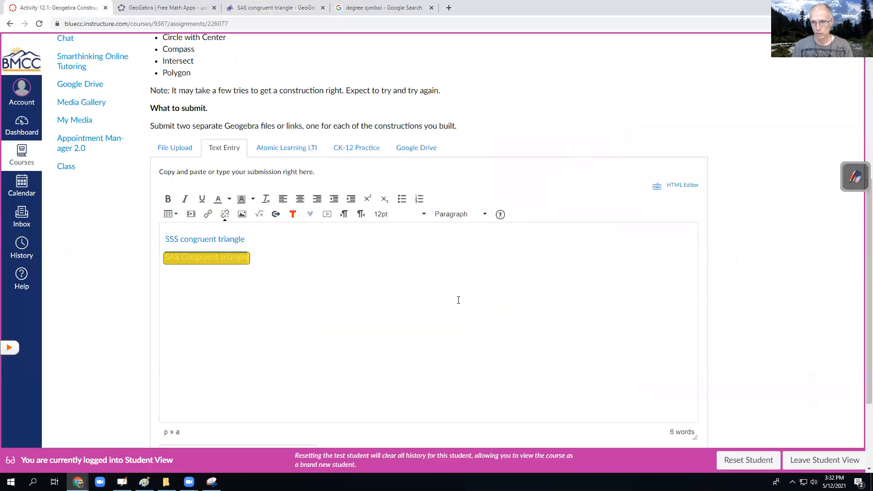
{"action": "scroll", "coordinate": [457, 301], "scroll_direction": "down", "scroll_amount": 3}
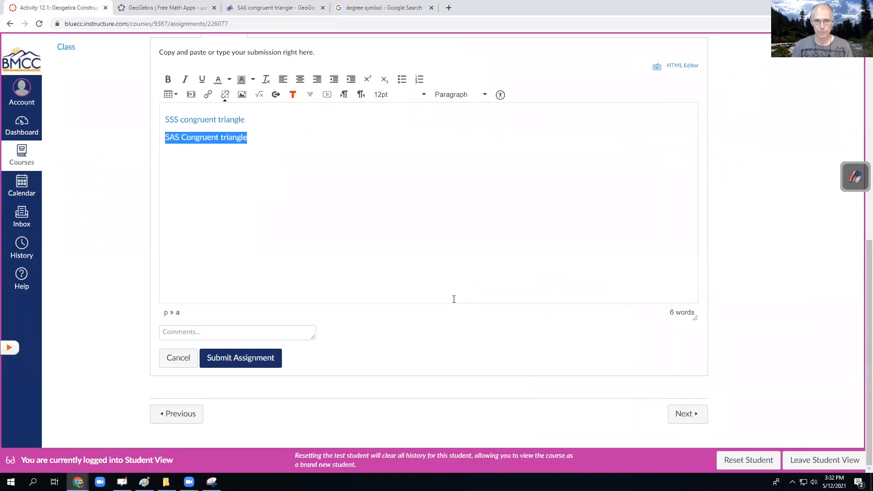
{"action": "left_click", "coordinate": [257, 361]}
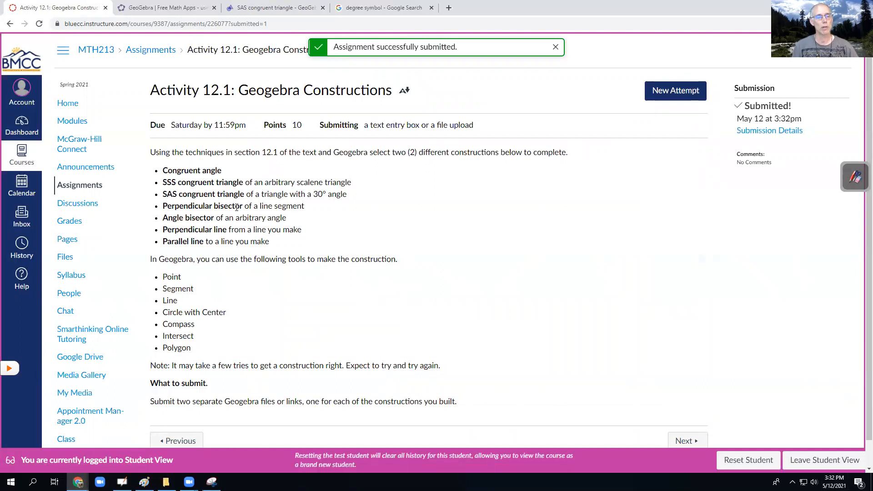
- Switch back to GeoGebra Geometry and start a new, empty construction
{"action": "left_click", "coordinate": [247, 8]}
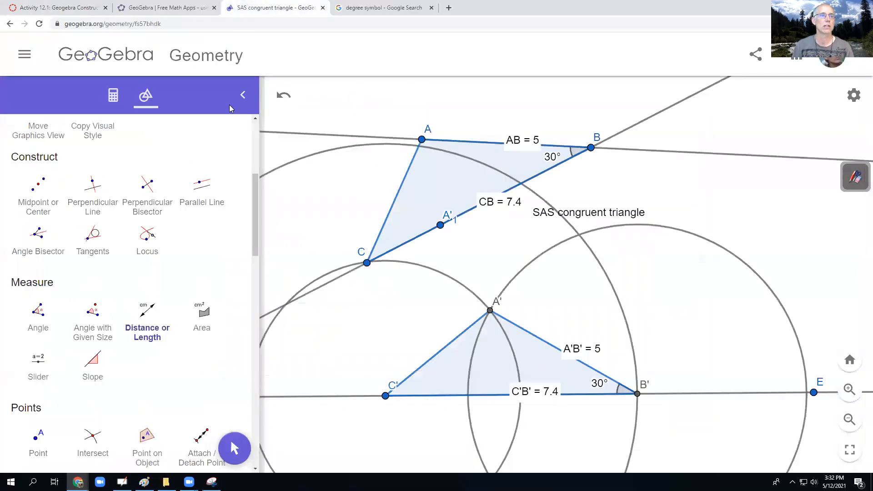
{"action": "left_click", "coordinate": [26, 57]}
{"action": "left_click", "coordinate": [57, 98]}
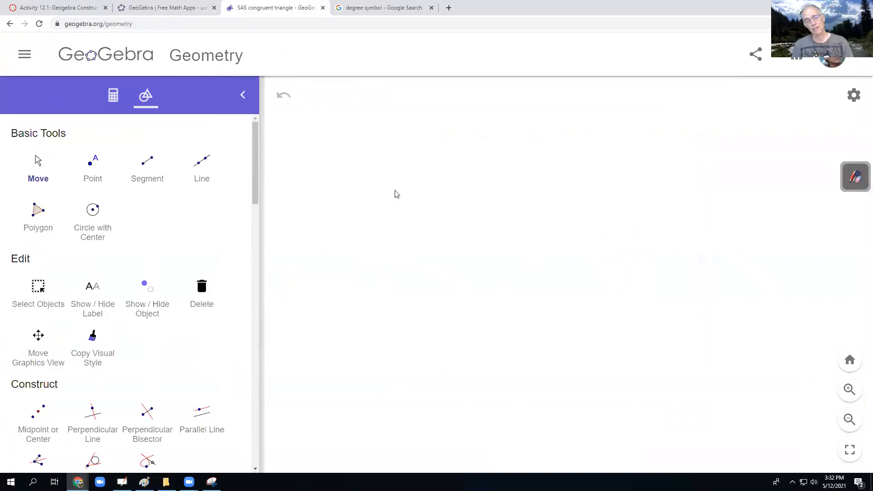
- Draw a nearly horizontal segment in the upper middle of the empty drawing area
{"action": "left_click", "coordinate": [148, 169]}
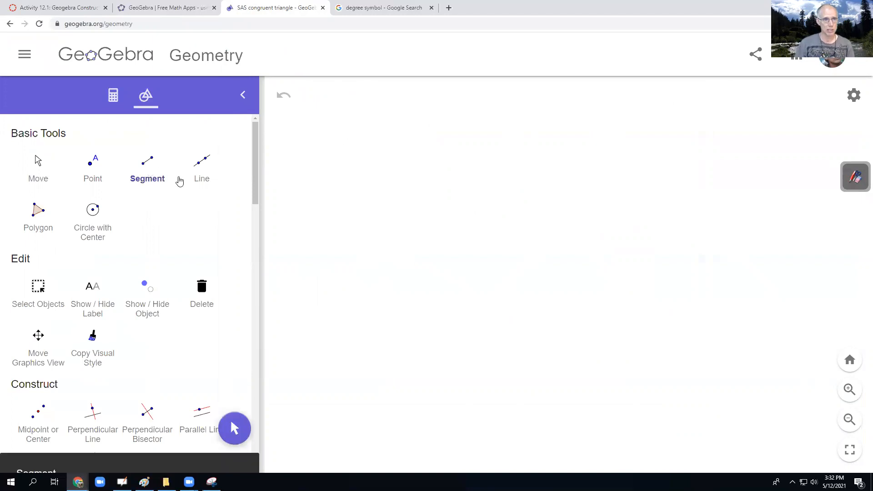
{"action": "left_click", "coordinate": [394, 207]}
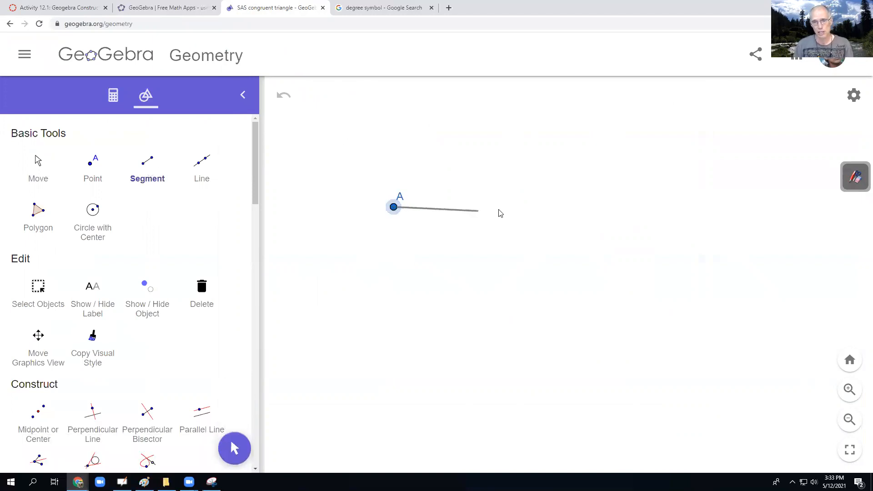
{"action": "left_click", "coordinate": [540, 204]}
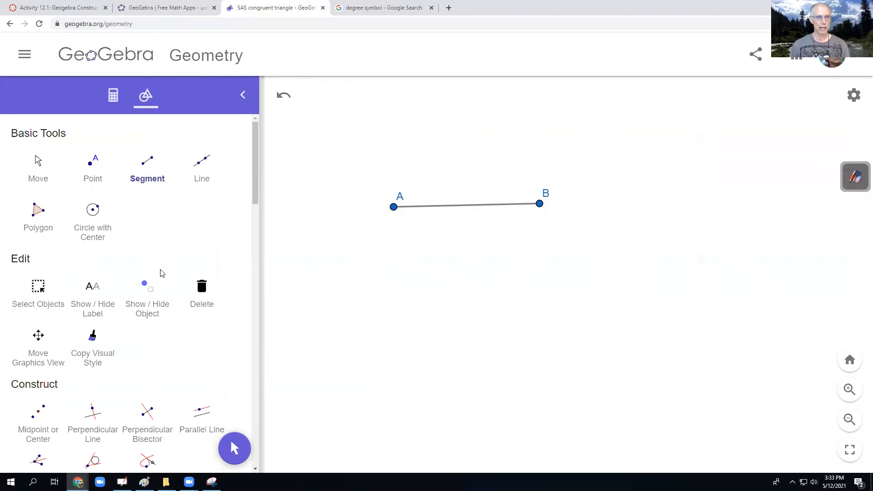
- Draw two circles on segment AB: one centred at A through B and one centred at B through A
{"action": "scroll", "coordinate": [179, 381], "scroll_direction": "down", "scroll_amount": 6}
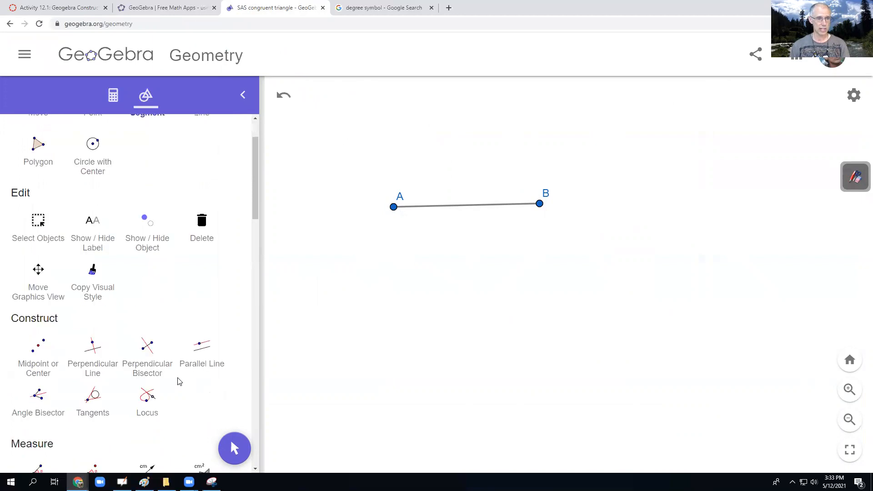
{"action": "scroll", "coordinate": [178, 382], "scroll_direction": "down", "scroll_amount": 5}
{"action": "scroll", "coordinate": [179, 381], "scroll_direction": "up", "scroll_amount": 4}
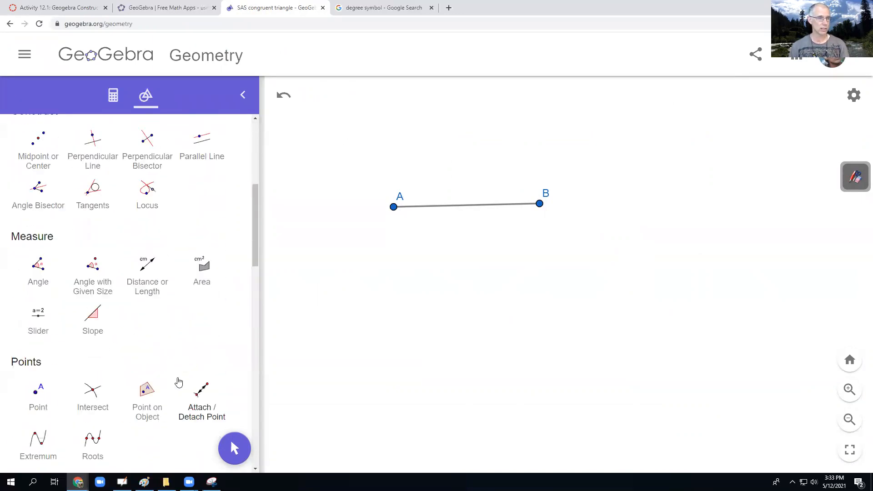
{"action": "scroll", "coordinate": [179, 382], "scroll_direction": "down", "scroll_amount": 5}
{"action": "scroll", "coordinate": [61, 341], "scroll_direction": "down", "scroll_amount": 2}
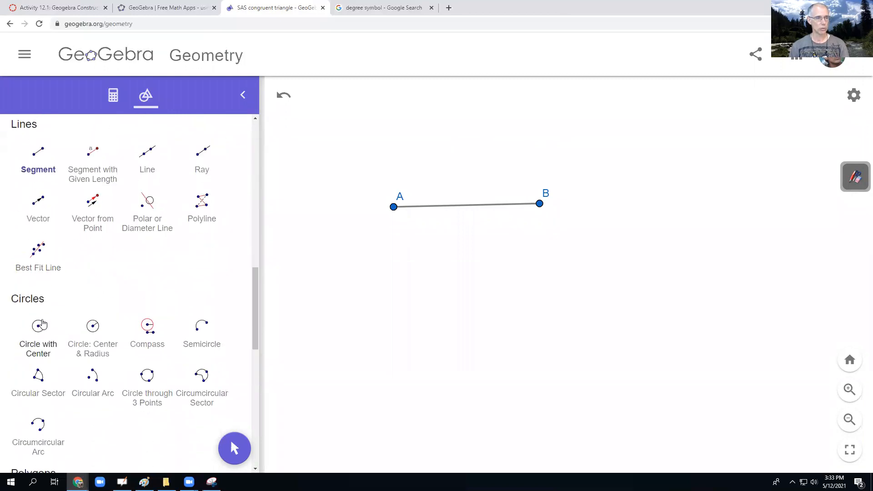
{"action": "left_click", "coordinate": [39, 328]}
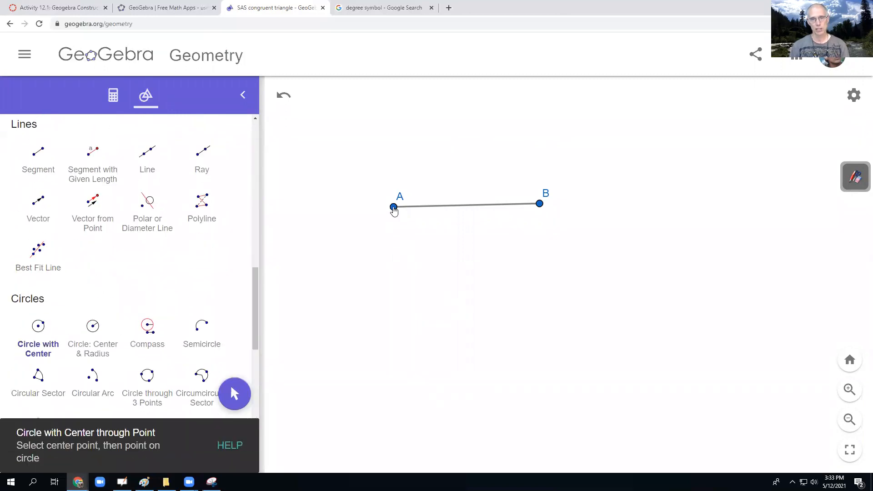
{"action": "left_click", "coordinate": [394, 208]}
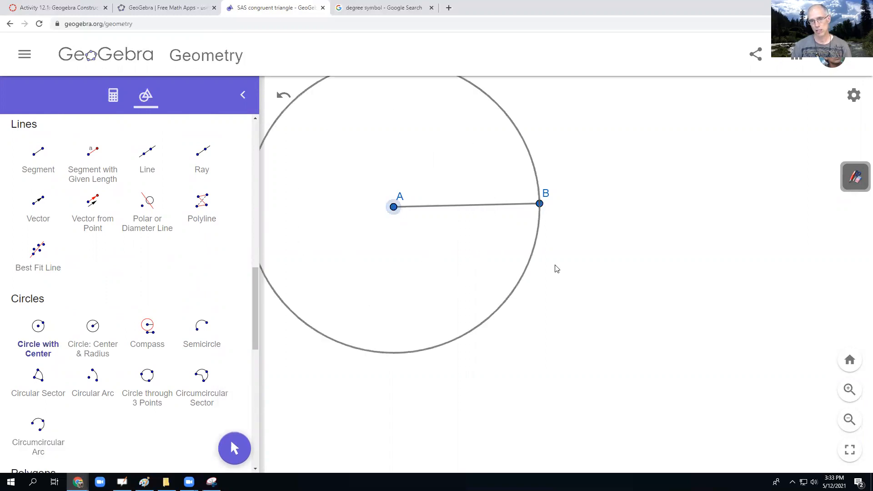
{"action": "left_click", "coordinate": [540, 204]}
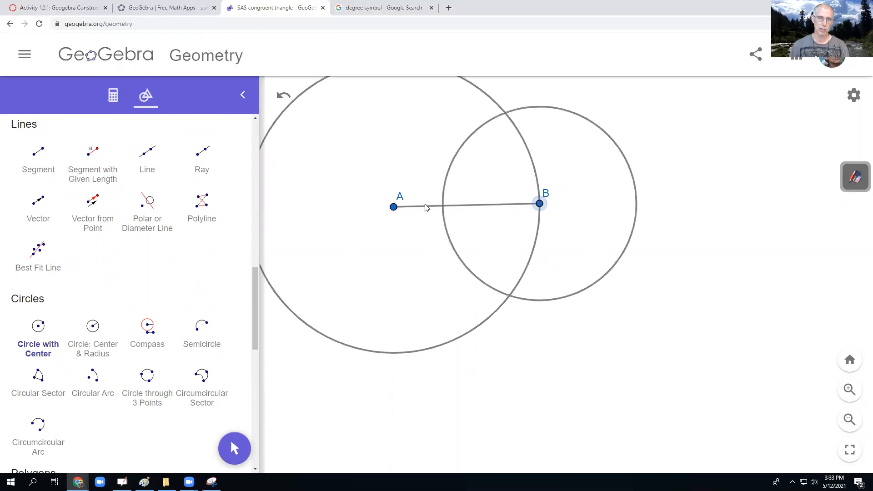
{"action": "left_click", "coordinate": [394, 208]}
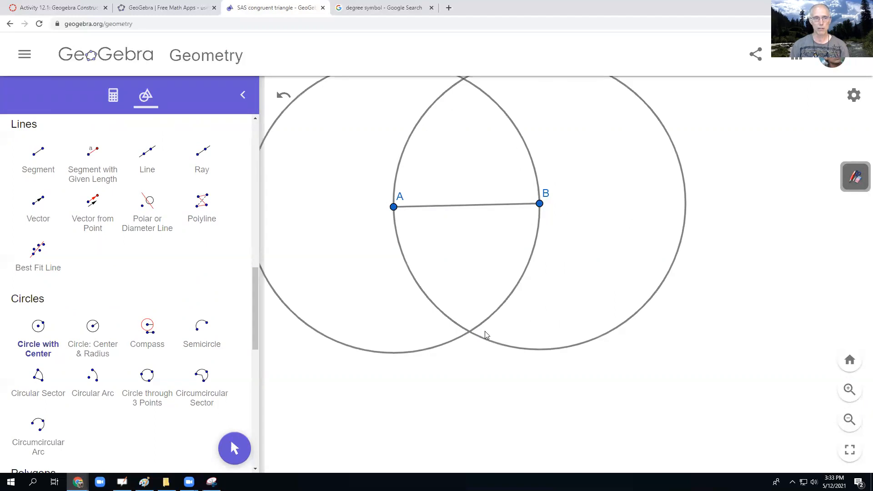
- Mark both intersection points of the two circles, above and below segment AB
{"action": "scroll", "coordinate": [139, 280], "scroll_direction": "up", "scroll_amount": 2}
{"action": "scroll", "coordinate": [139, 280], "scroll_direction": "up", "scroll_amount": 1}
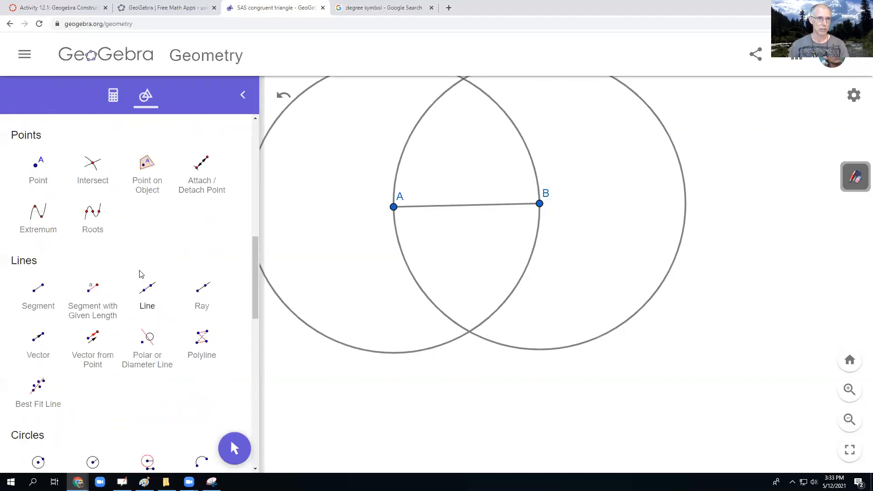
{"action": "left_click", "coordinate": [93, 165]}
{"action": "left_click", "coordinate": [463, 79]}
{"action": "left_click", "coordinate": [469, 332]}
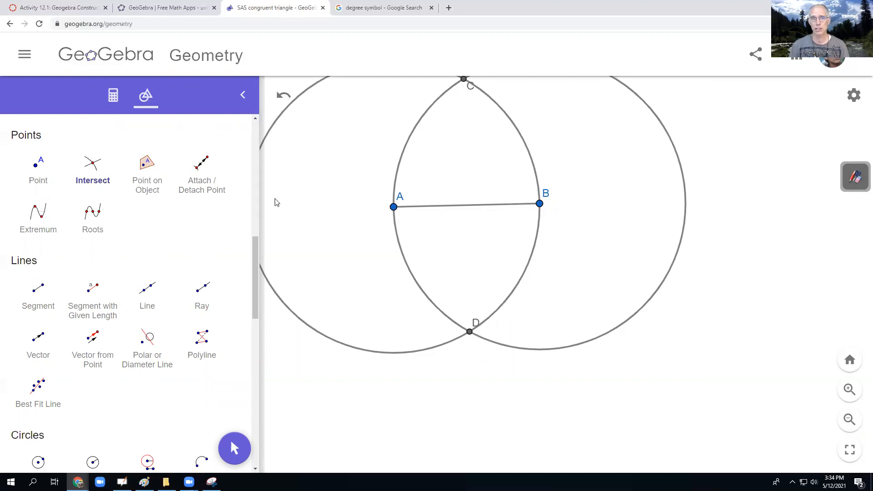
- Draw the polygon triangle connecting A, B and the upper circle intersection C
{"action": "scroll", "coordinate": [116, 217], "scroll_direction": "up", "scroll_amount": 5}
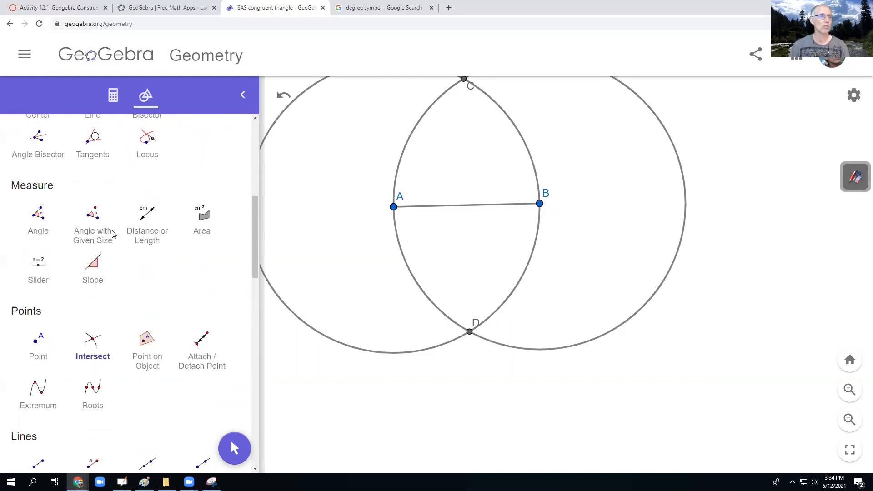
{"action": "scroll", "coordinate": [113, 234], "scroll_direction": "up", "scroll_amount": 4}
{"action": "scroll", "coordinate": [114, 234], "scroll_direction": "down", "scroll_amount": 7}
{"action": "scroll", "coordinate": [114, 234], "scroll_direction": "up", "scroll_amount": 7}
{"action": "scroll", "coordinate": [114, 234], "scroll_direction": "up", "scroll_amount": 2}
{"action": "left_click", "coordinate": [38, 211]}
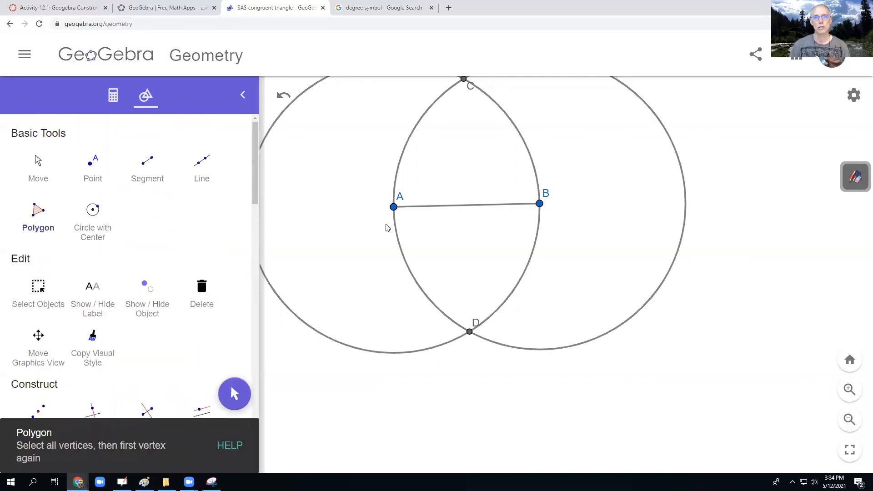
{"action": "left_click", "coordinate": [393, 207]}
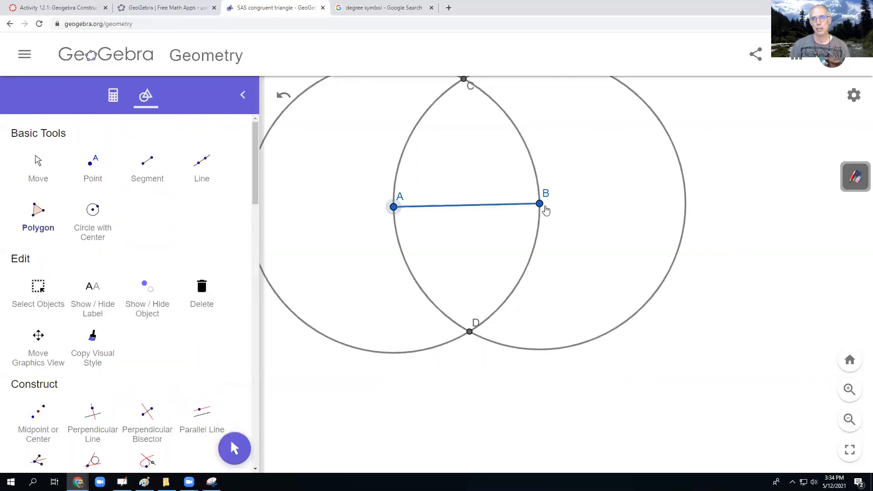
{"action": "left_click", "coordinate": [541, 205]}
{"action": "left_click", "coordinate": [463, 80]}
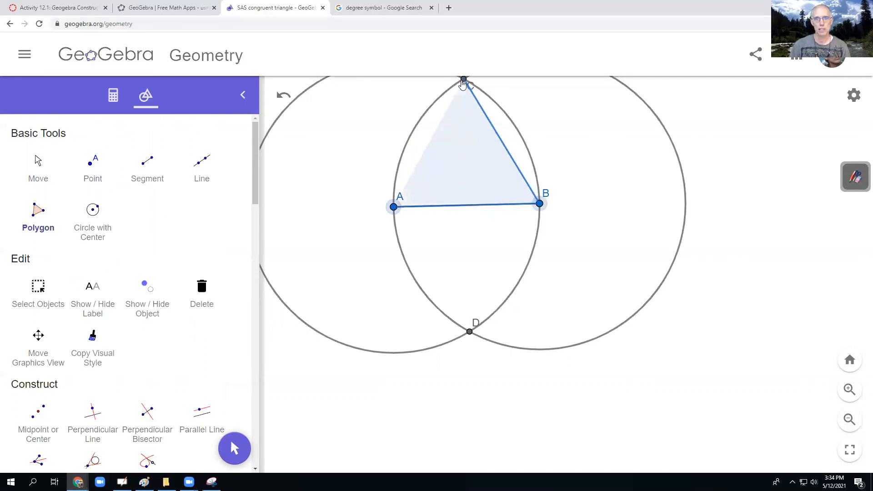
{"action": "left_click", "coordinate": [393, 207]}
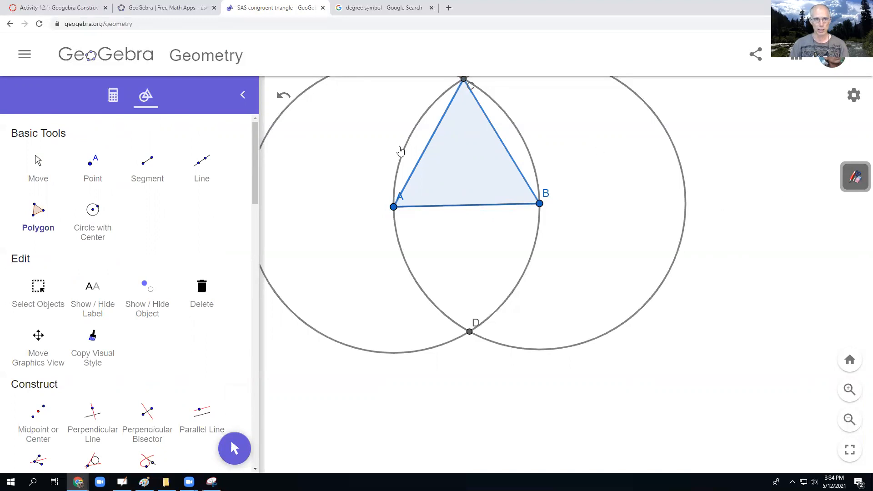
- Draw a second polygon triangle connecting A, the lower circle intersection D and B
{"action": "left_click", "coordinate": [36, 161]}
{"action": "left_click_drag", "start_coordinate": [629, 197], "coordinate": [648, 242]}
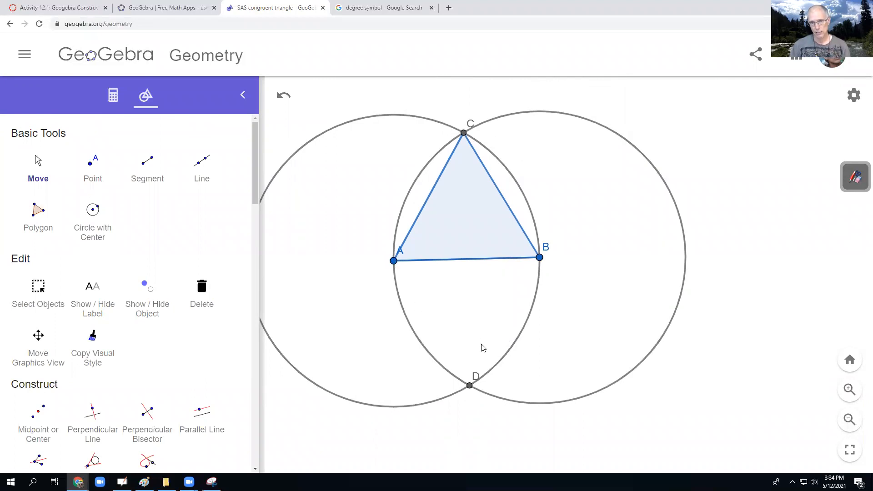
{"action": "left_click", "coordinate": [38, 212]}
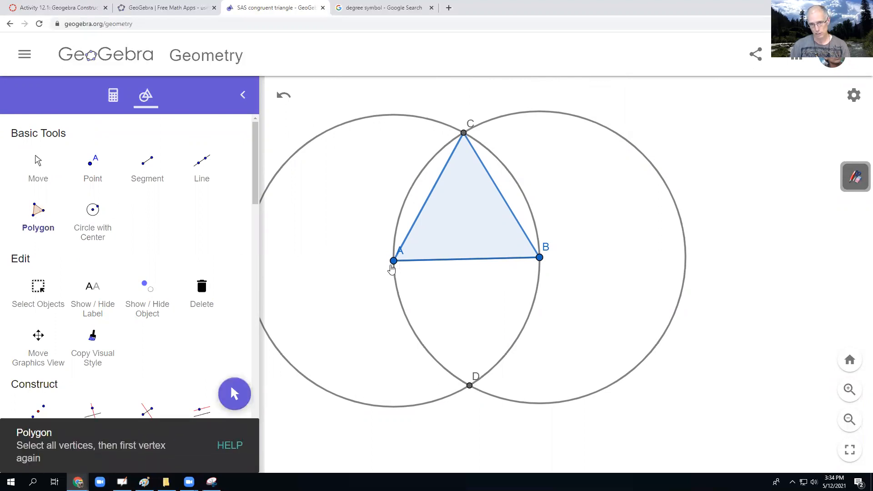
{"action": "left_click", "coordinate": [391, 263]}
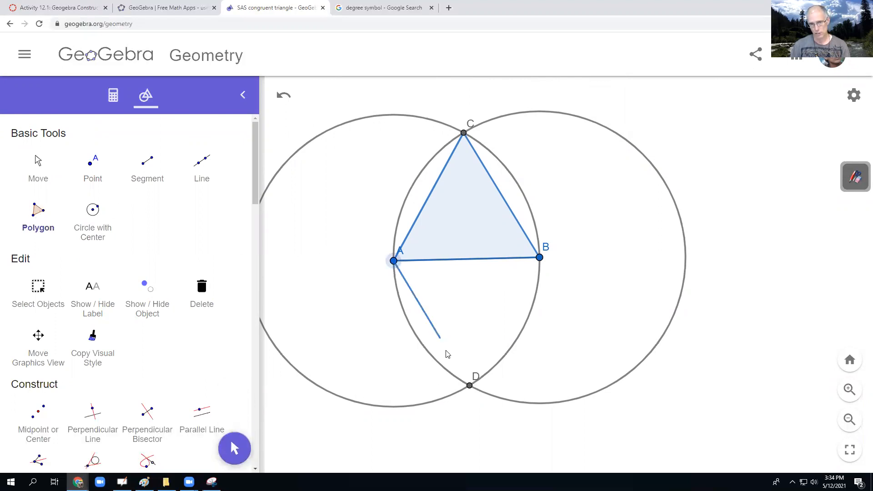
{"action": "left_click", "coordinate": [469, 386]}
{"action": "left_click", "coordinate": [539, 257]}
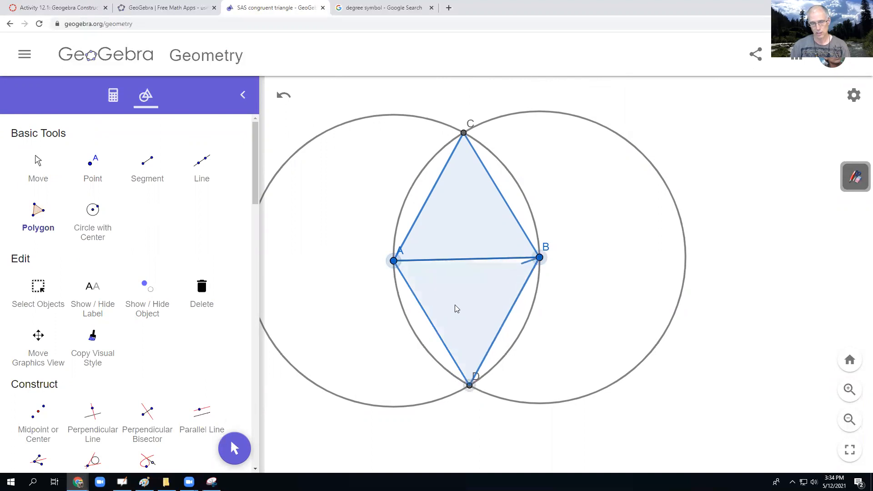
{"action": "left_click", "coordinate": [394, 261]}
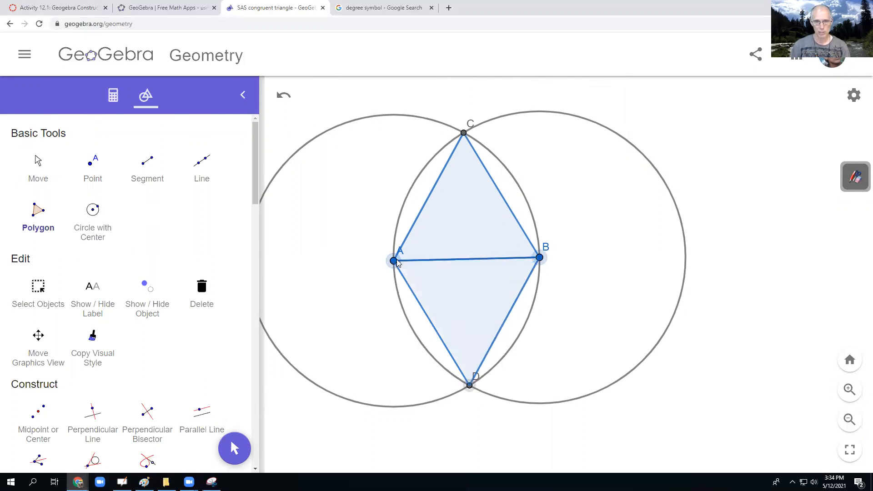
- Draw a line through the two circle intersection points C and D
{"action": "left_click", "coordinate": [202, 170]}
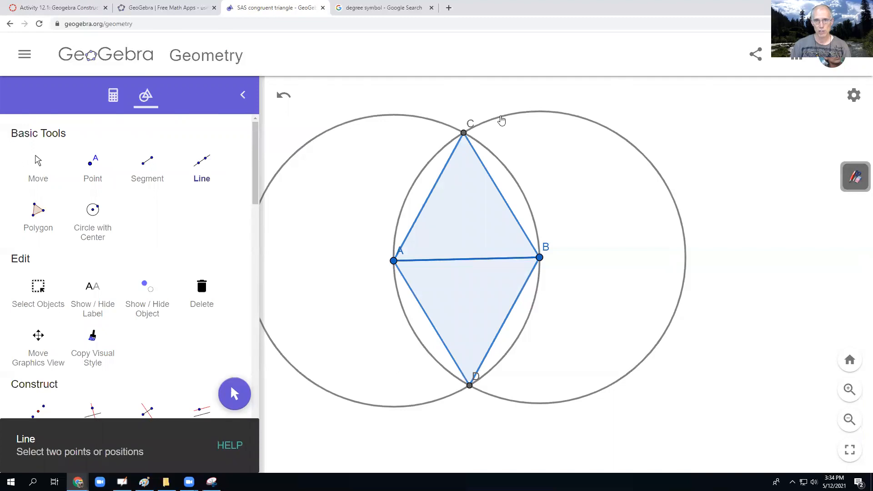
{"action": "left_click", "coordinate": [463, 133]}
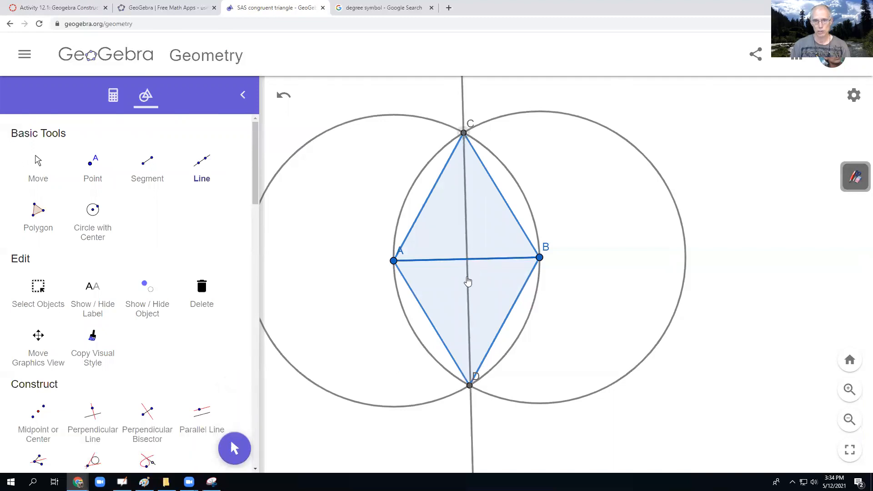
{"action": "left_click", "coordinate": [470, 385]}
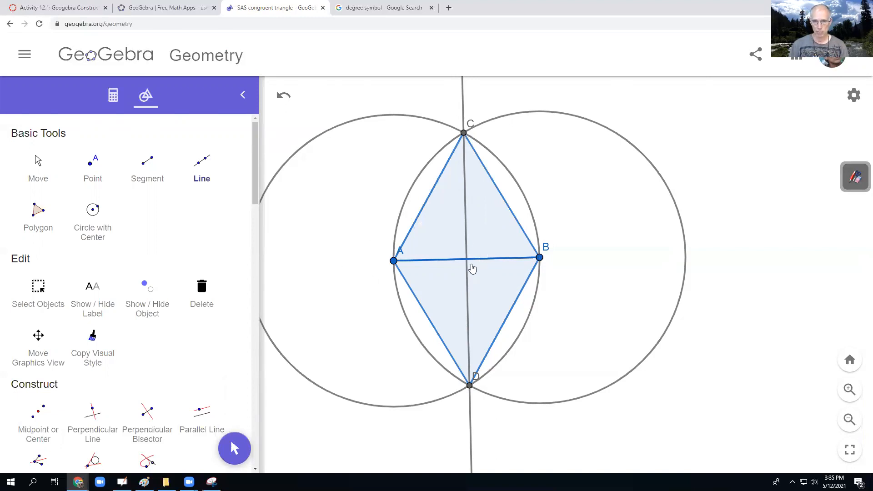
- Mark the intersection point of line CD with segment AB
{"action": "scroll", "coordinate": [164, 241], "scroll_direction": "down", "scroll_amount": 2}
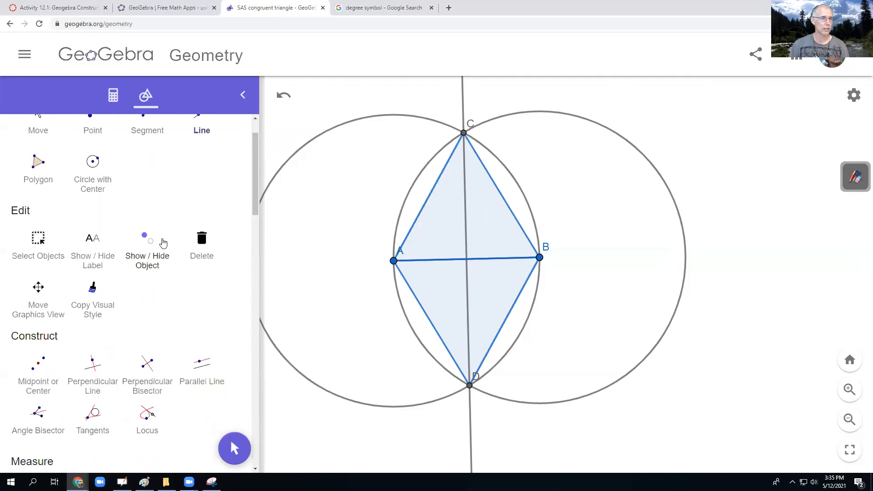
{"action": "scroll", "coordinate": [167, 242], "scroll_direction": "down", "scroll_amount": 3}
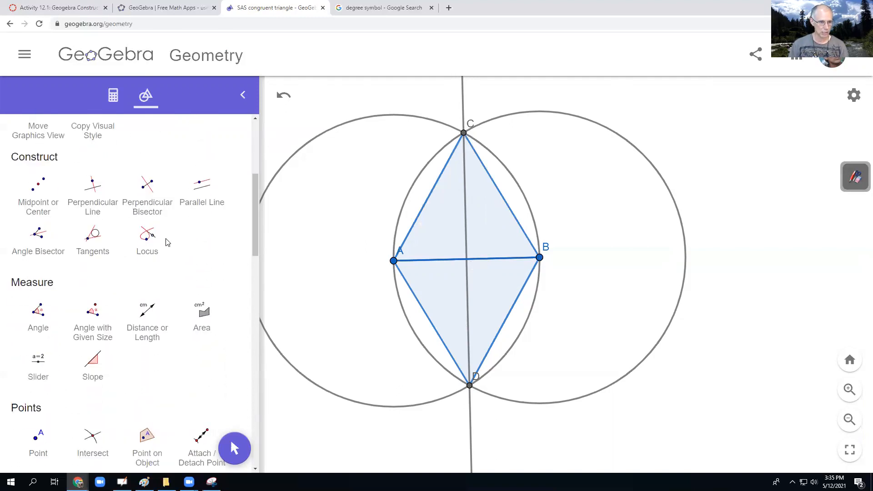
{"action": "left_click", "coordinate": [93, 437]}
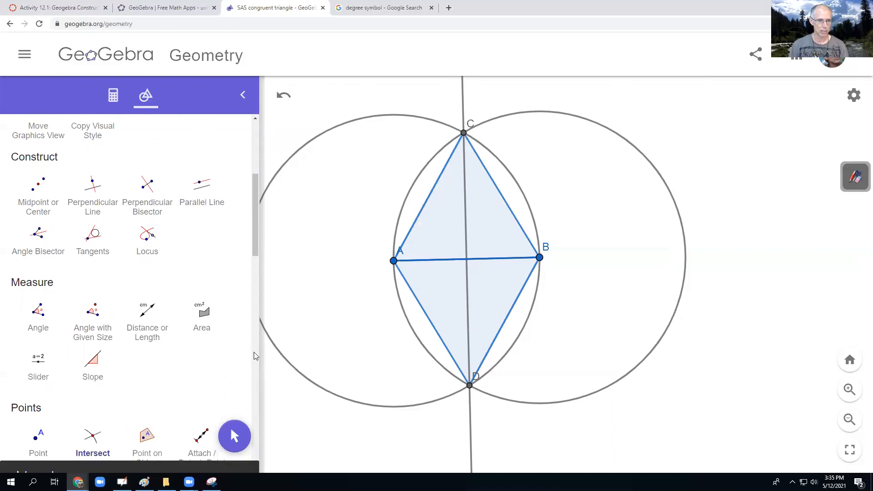
{"action": "left_click", "coordinate": [467, 259]}
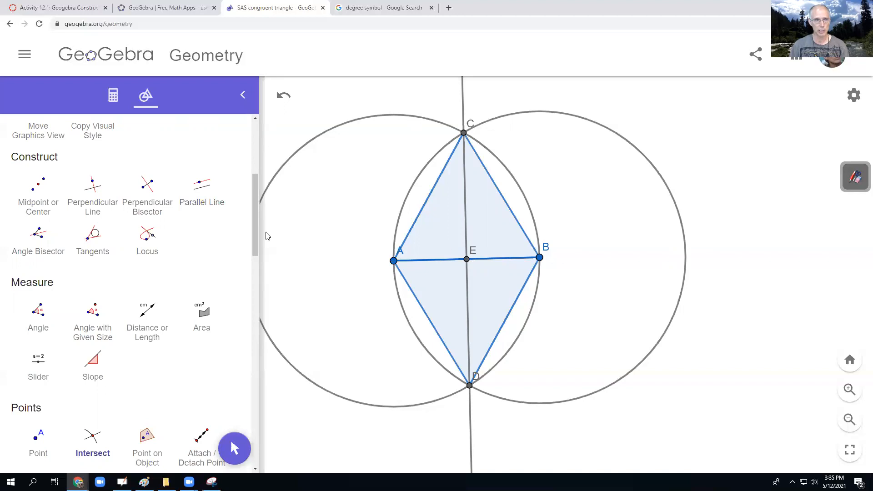
- Measure the distance from A to the point where line CD crosses segment AB
{"action": "left_click", "coordinate": [148, 311]}
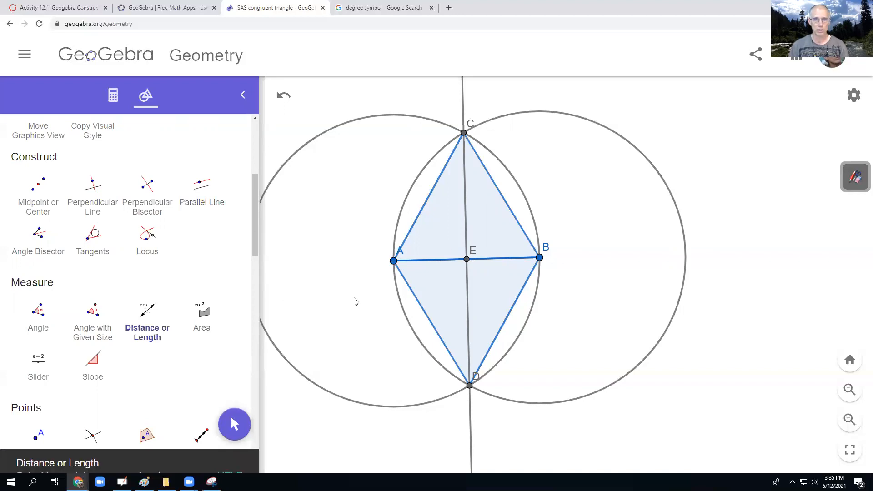
{"action": "left_click", "coordinate": [393, 262]}
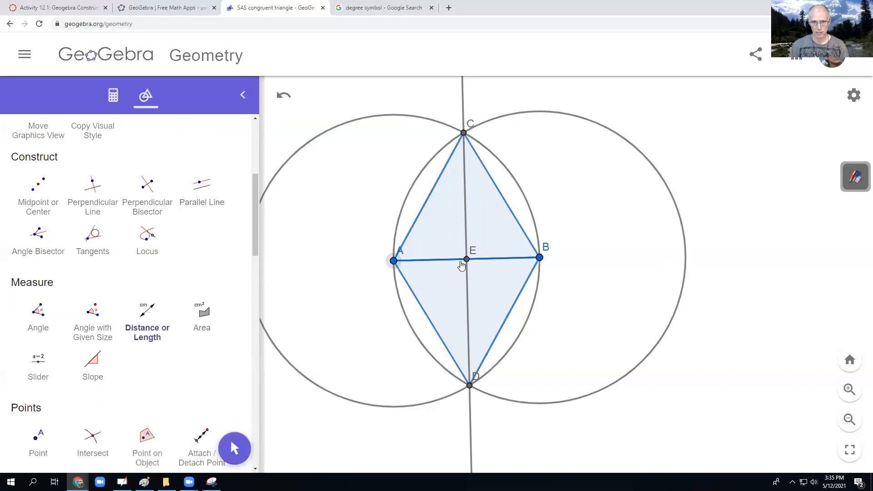
{"action": "left_click", "coordinate": [466, 259]}
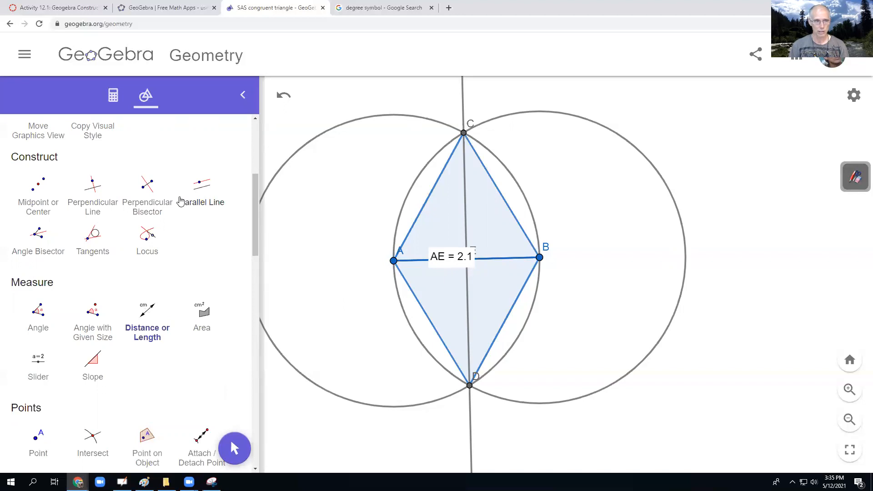
- Move the AE distance label just below segment AB, clear of point E
{"action": "left_click", "coordinate": [147, 202]}
{"action": "scroll", "coordinate": [165, 295], "scroll_direction": "up", "scroll_amount": 5}
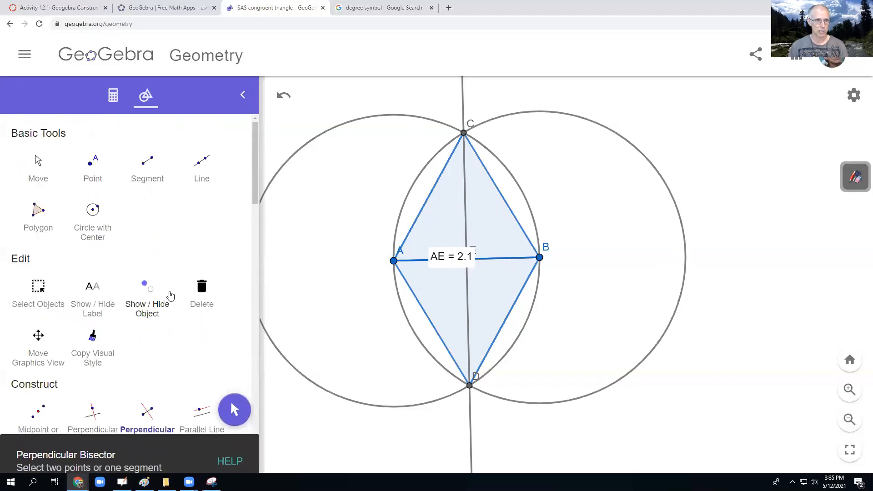
{"action": "scroll", "coordinate": [165, 309], "scroll_direction": "down", "scroll_amount": 4}
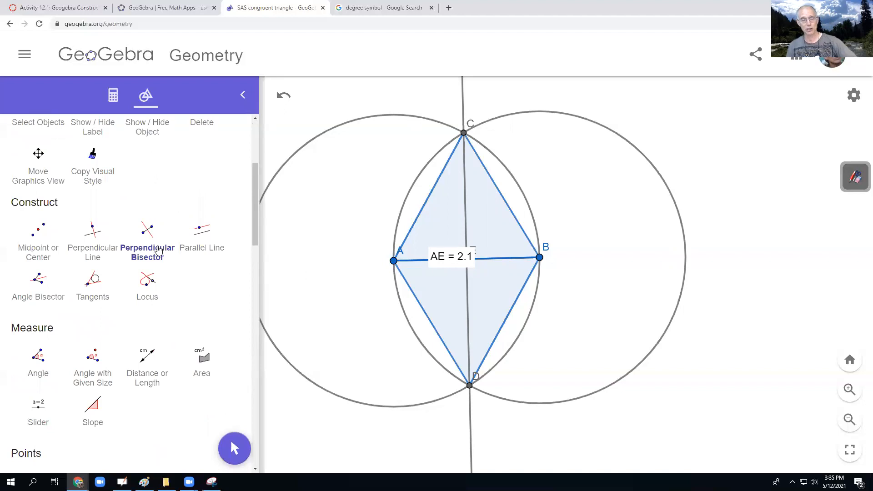
{"action": "scroll", "coordinate": [160, 207], "scroll_direction": "up", "scroll_amount": 4}
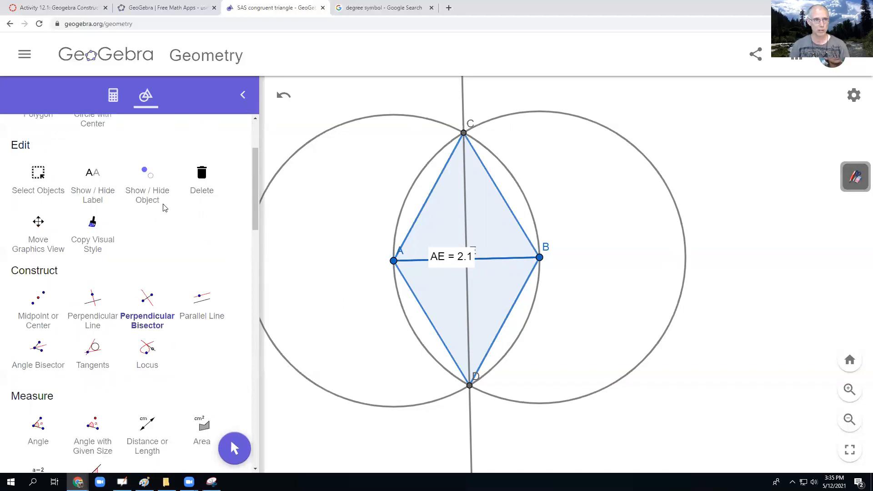
{"action": "left_click", "coordinate": [36, 164]}
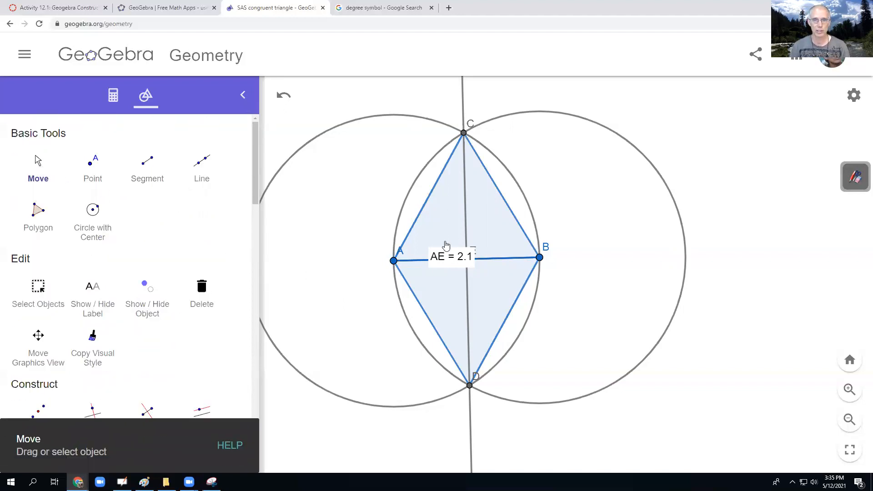
{"action": "left_click_drag", "start_coordinate": [445, 258], "coordinate": [426, 276]}
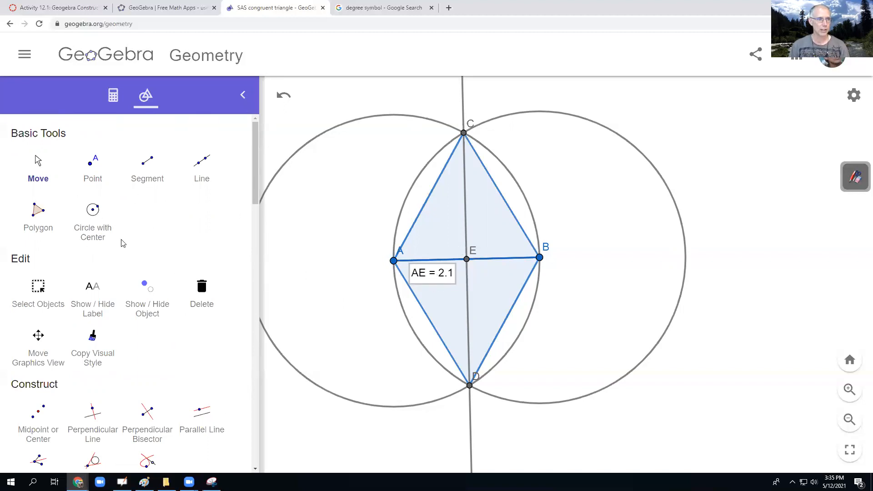
- Measure the distance from E to B and place its label just below segment AB, between E and B
{"action": "scroll", "coordinate": [132, 264], "scroll_direction": "down", "scroll_amount": 6}
{"action": "left_click", "coordinate": [145, 286]}
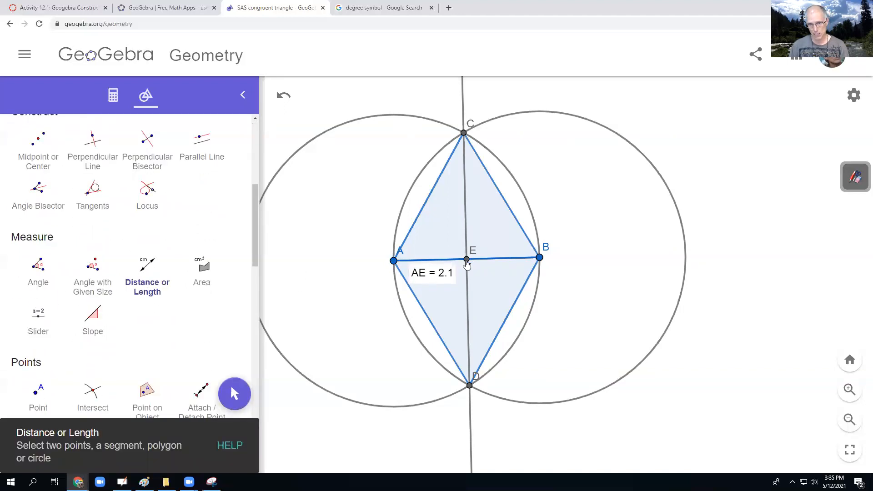
{"action": "left_click", "coordinate": [466, 260]}
{"action": "left_click", "coordinate": [540, 258]}
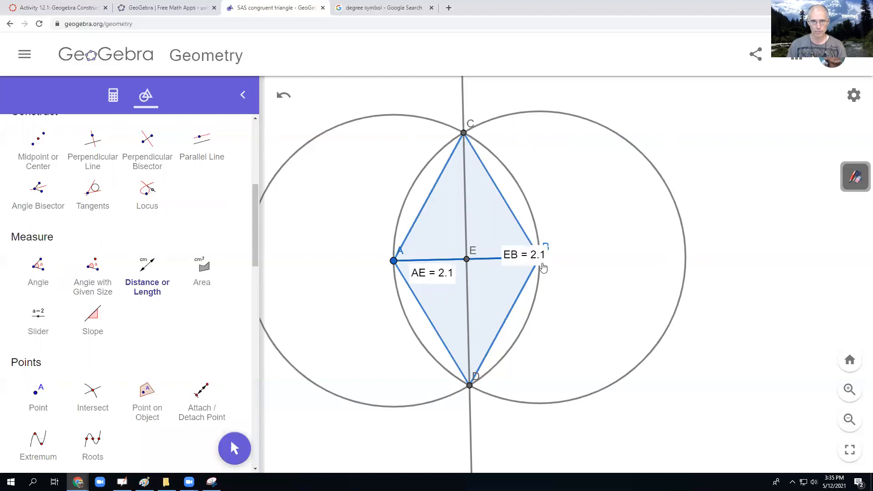
{"action": "scroll", "coordinate": [164, 234], "scroll_direction": "up", "scroll_amount": 5}
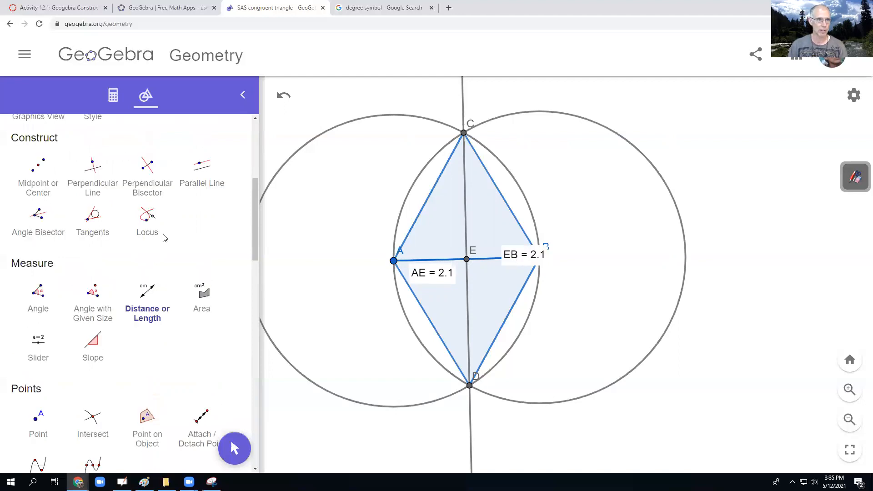
{"action": "left_click", "coordinate": [39, 170]}
{"action": "left_click_drag", "start_coordinate": [517, 263], "coordinate": [489, 278]}
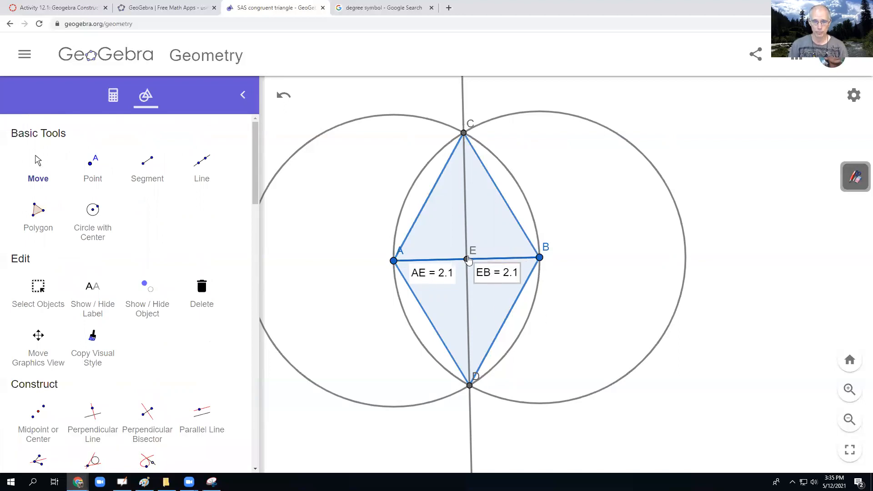
- Measure angle BEC with the Angle tool and move its label up and away from point E, clear of the angle marker
{"action": "scroll", "coordinate": [168, 316], "scroll_direction": "down", "scroll_amount": 4}
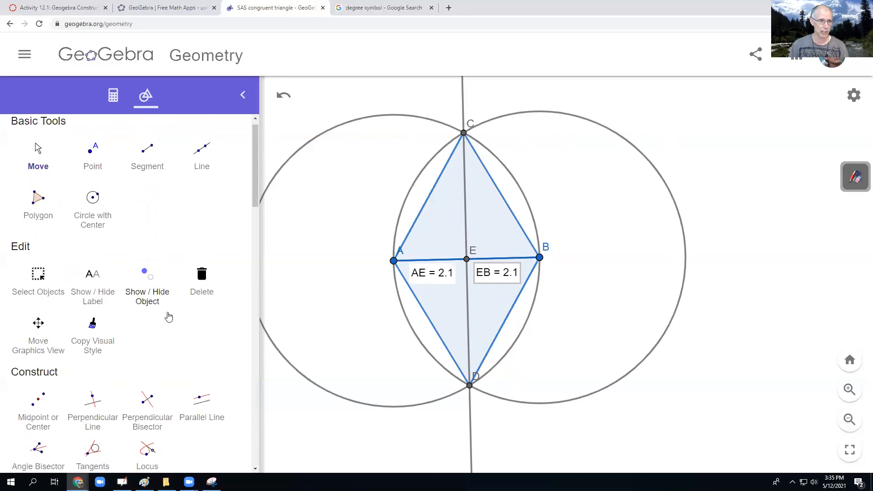
{"action": "scroll", "coordinate": [168, 317], "scroll_direction": "down", "scroll_amount": 1}
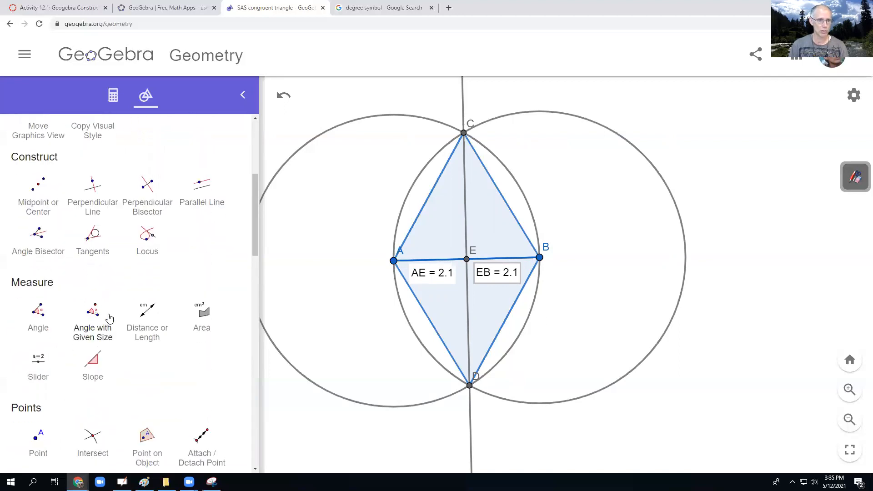
{"action": "left_click", "coordinate": [39, 312]}
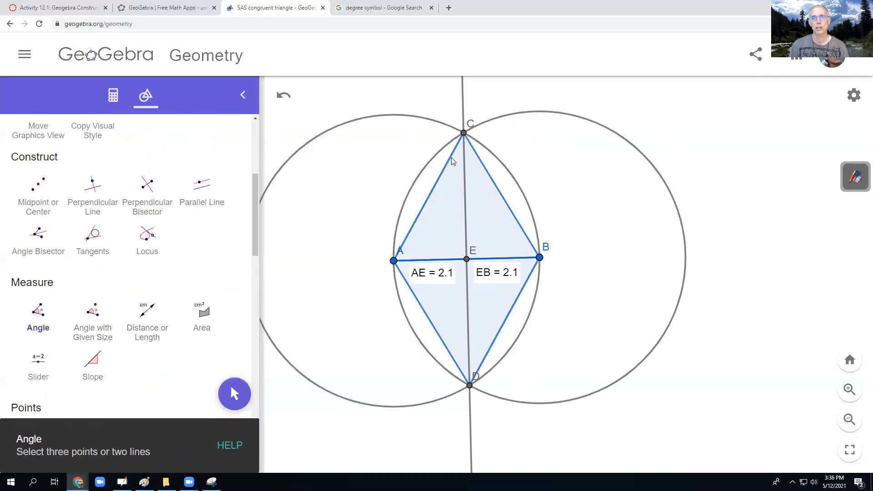
{"action": "left_click", "coordinate": [540, 259]}
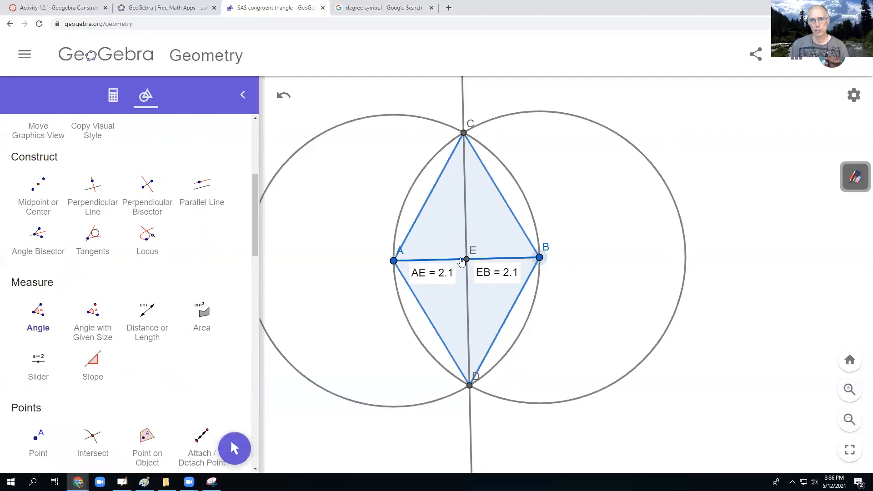
{"action": "left_click", "coordinate": [467, 259]}
{"action": "left_click", "coordinate": [464, 134]}
{"action": "scroll", "coordinate": [41, 189], "scroll_direction": "up", "scroll_amount": 5}
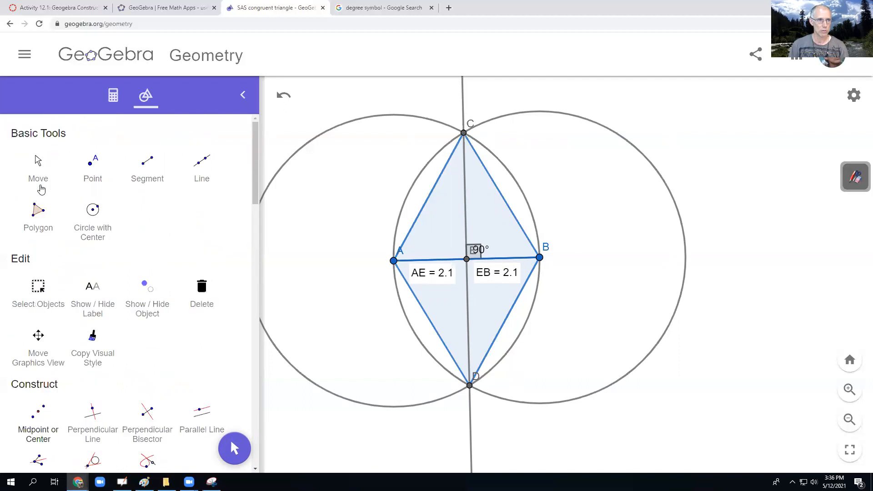
{"action": "left_click", "coordinate": [41, 180]}
{"action": "left_click_drag", "start_coordinate": [483, 251], "coordinate": [494, 239]}
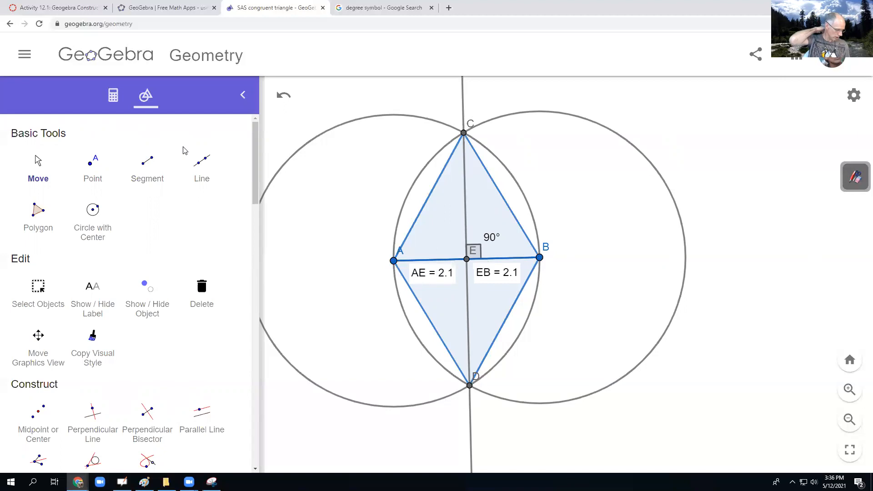
- Check the Activity 12.1 construction list on the Canvas assignment page and return to the GeoGebra construction
{"action": "left_click", "coordinate": [70, 8]}
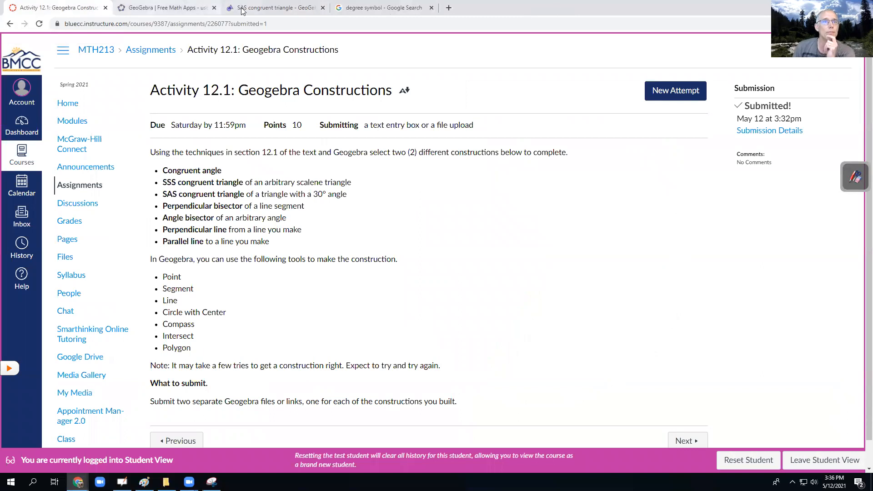
{"action": "left_click", "coordinate": [257, 8]}
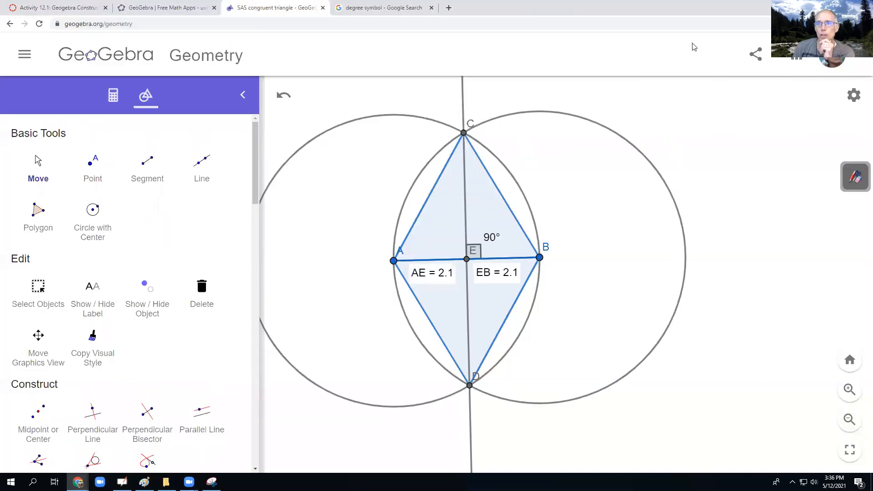